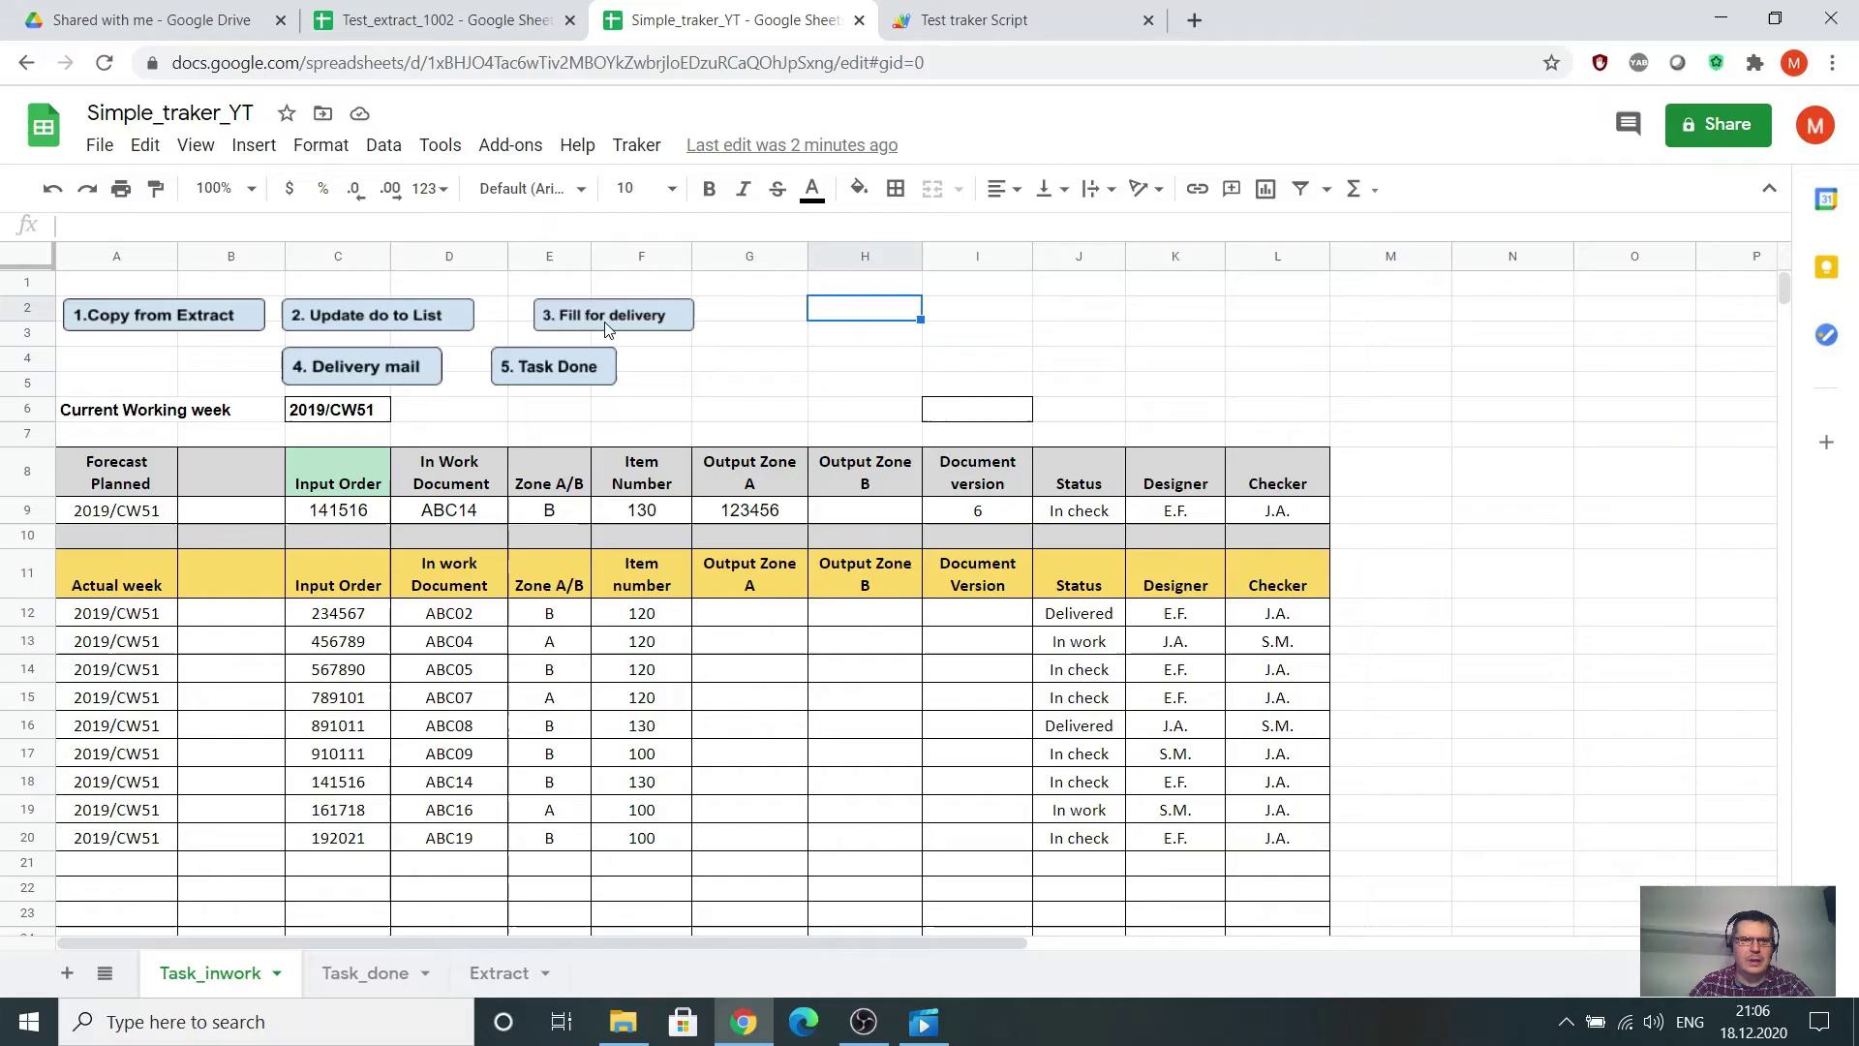
Select the forecast entries in row 9 of the Task_inwork sheet.
left_click(800, 364)
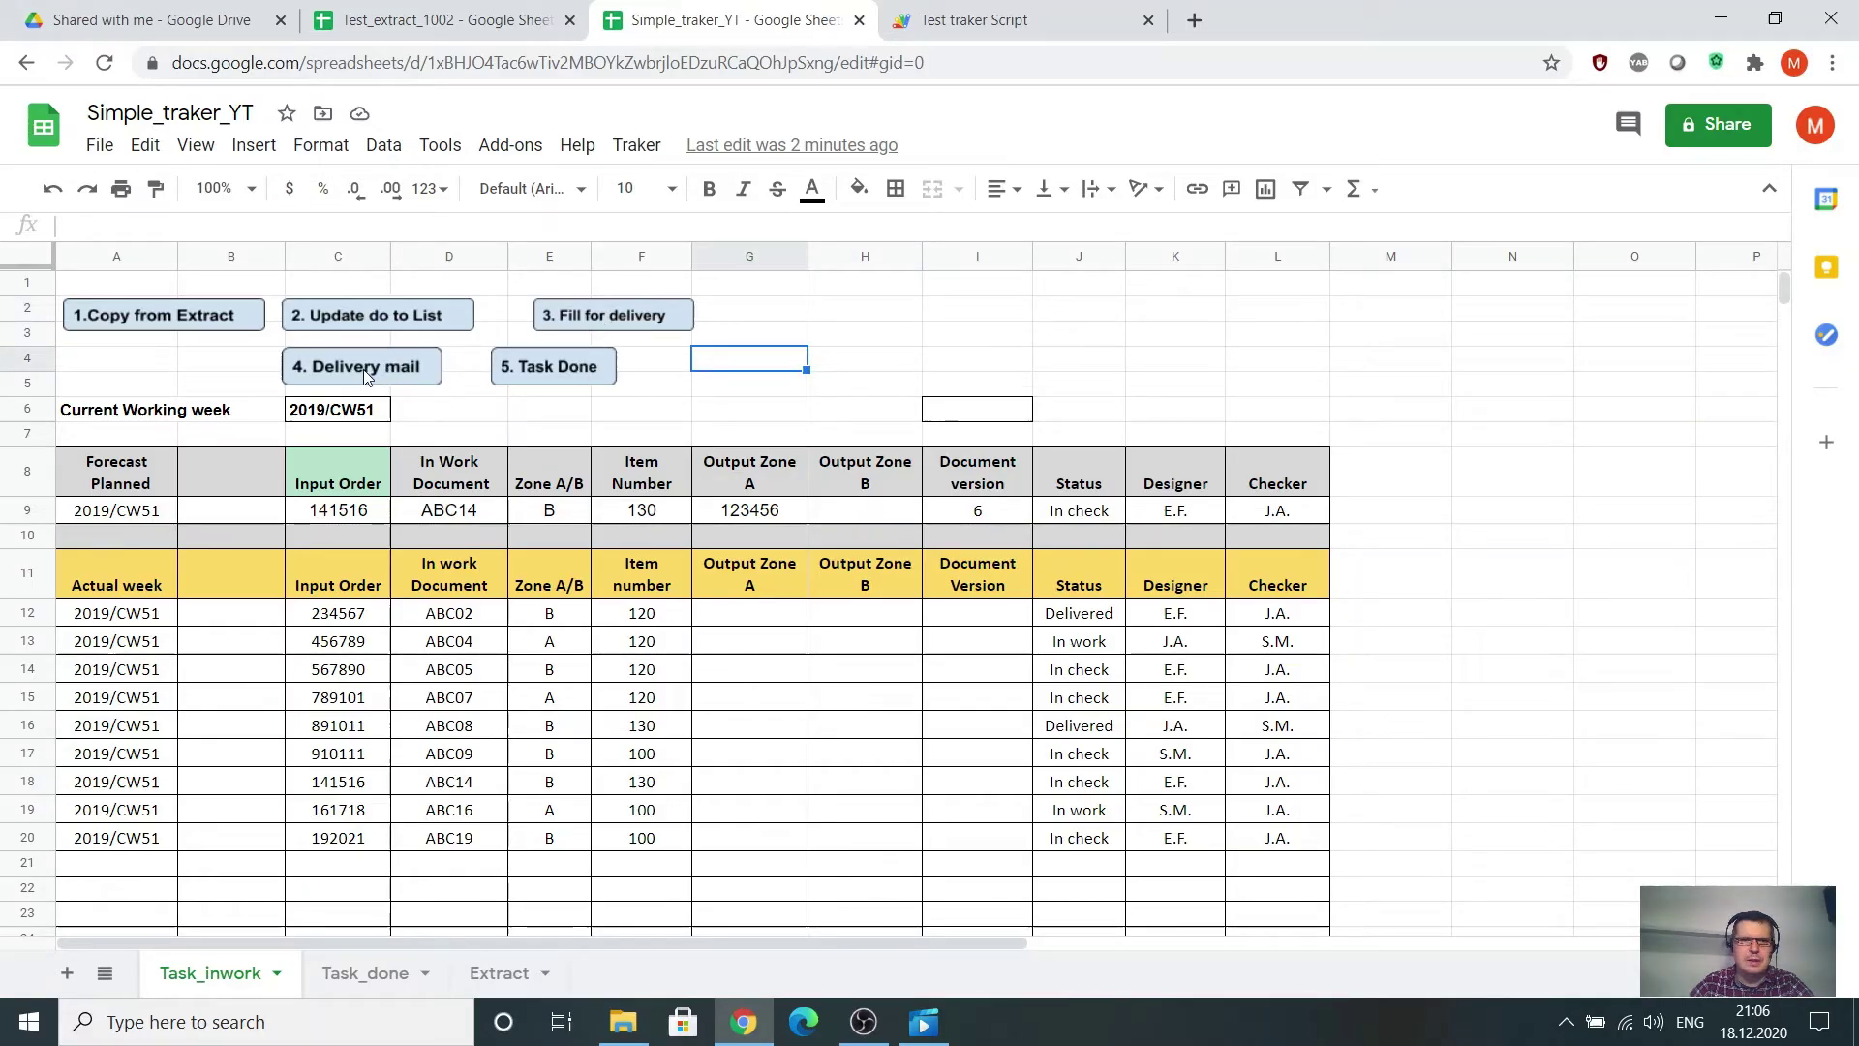
left_click_drag(116, 512, 1294, 513)
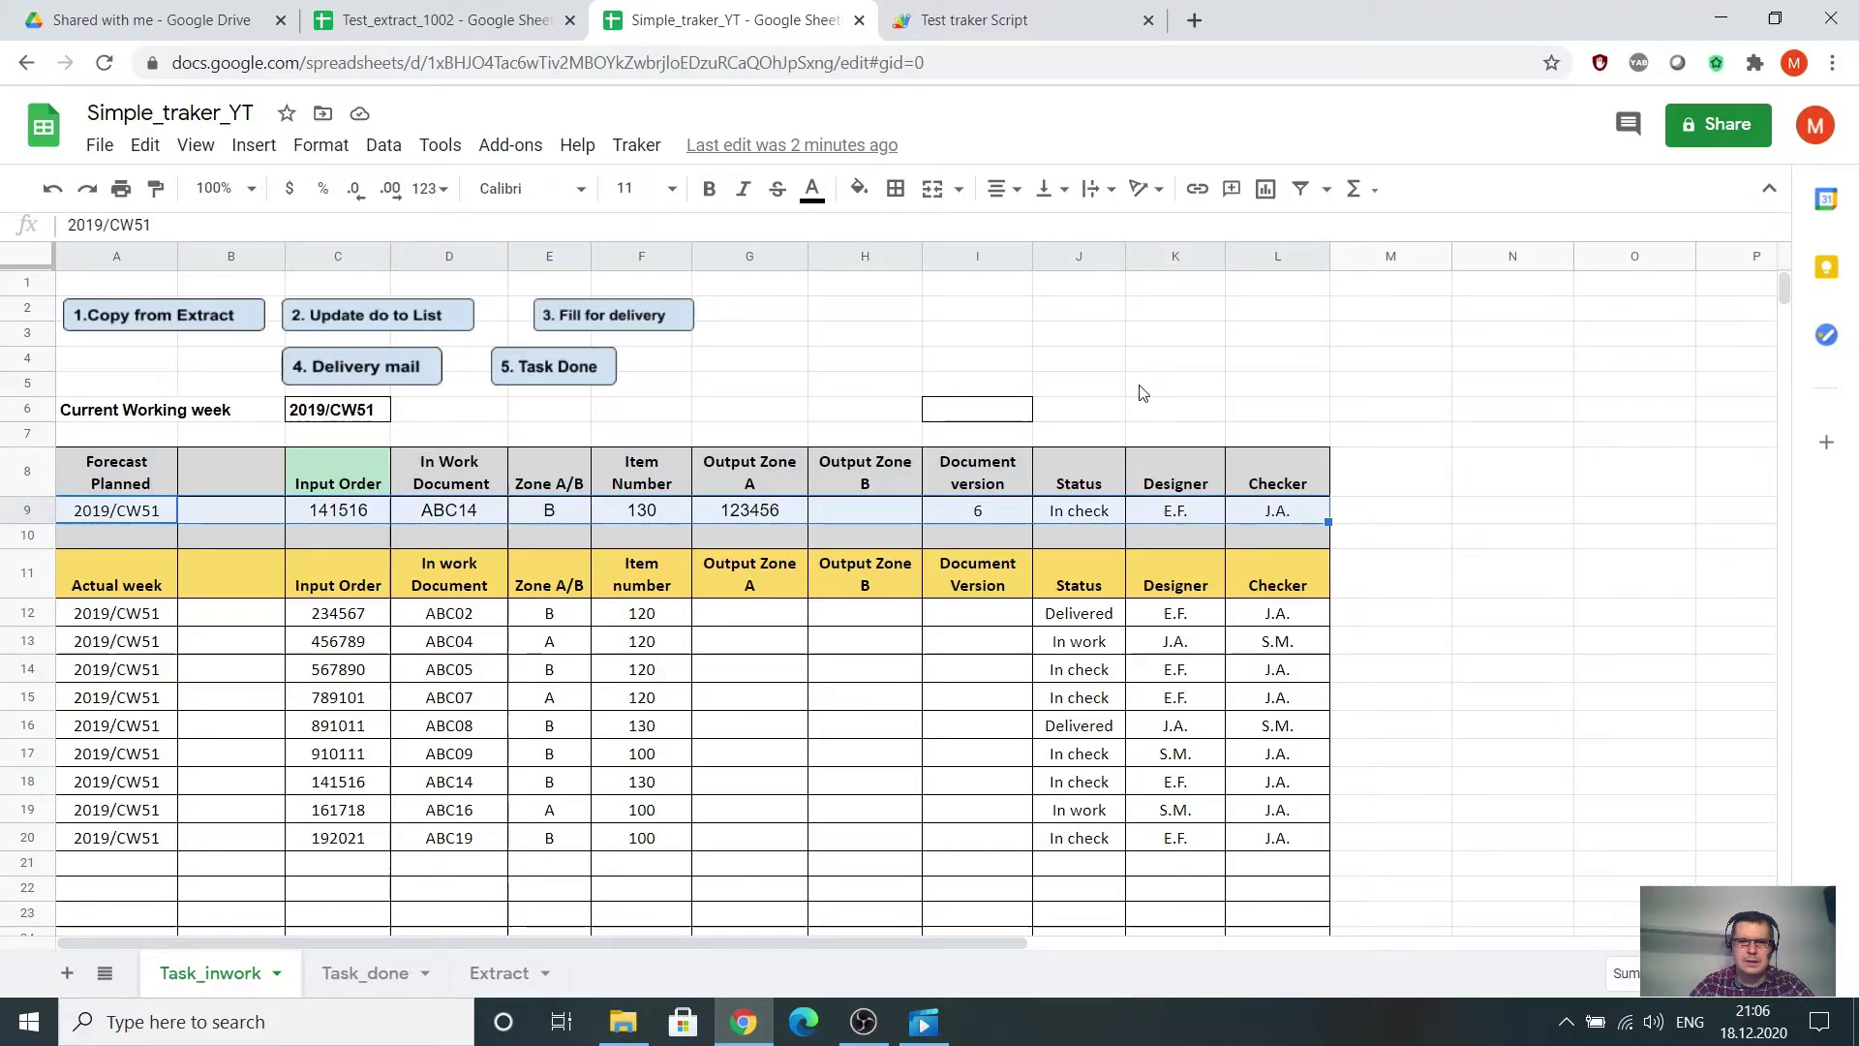
left_click(865, 358)
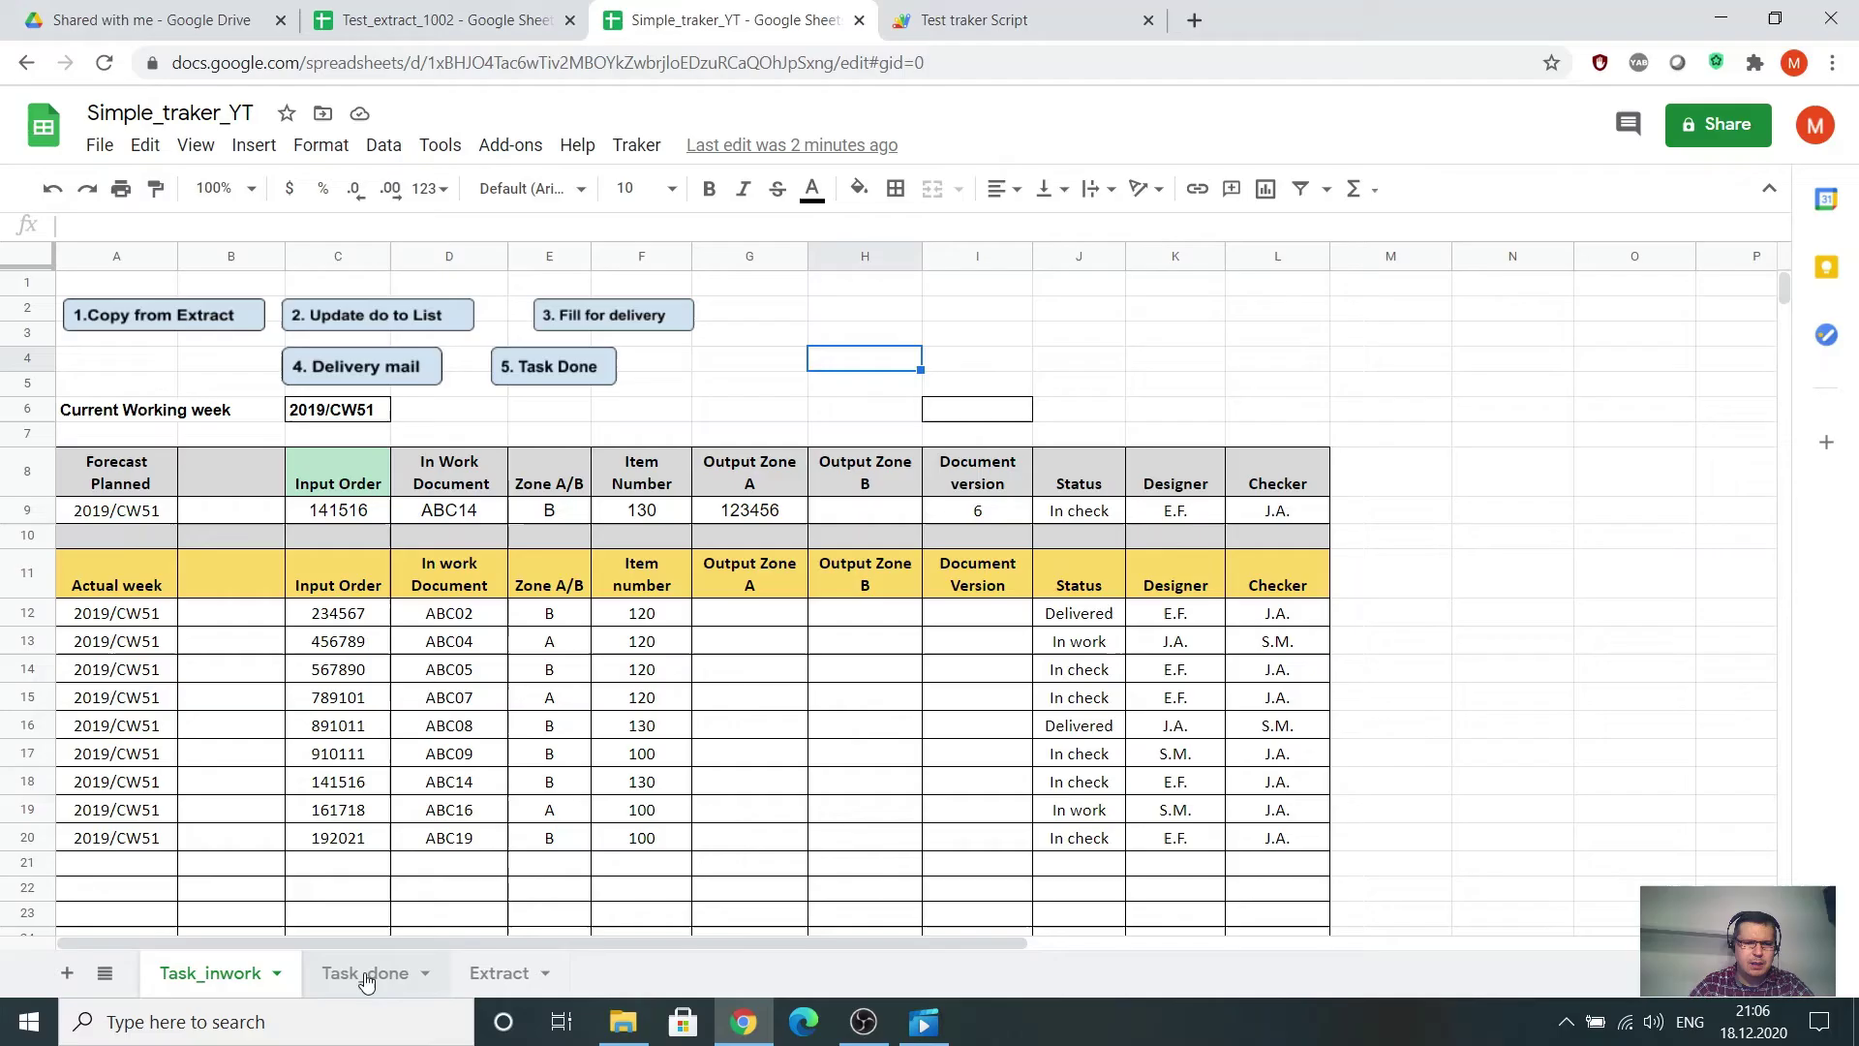
left_click_drag(117, 510, 1193, 518)
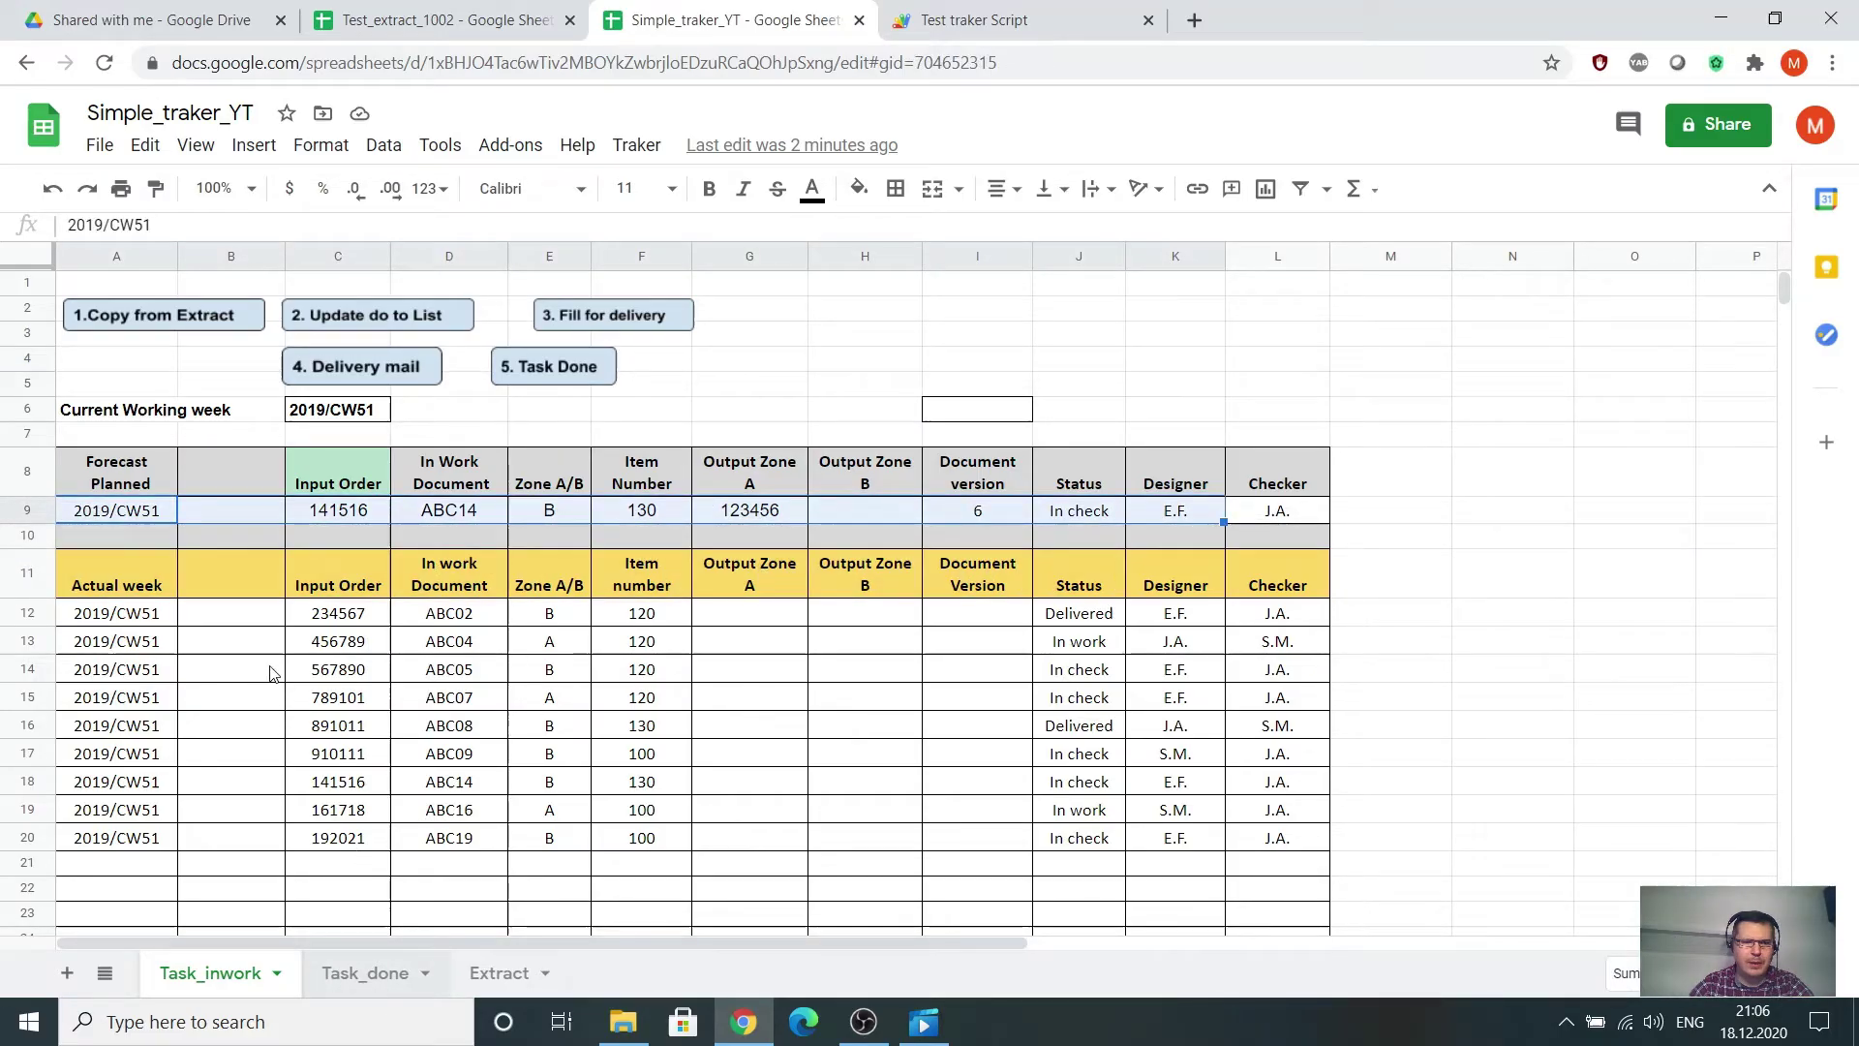
Move to Task_done and point out the empty row below delivered tasks ABC5 and ABC14.
key("ctrl+Page_Down")
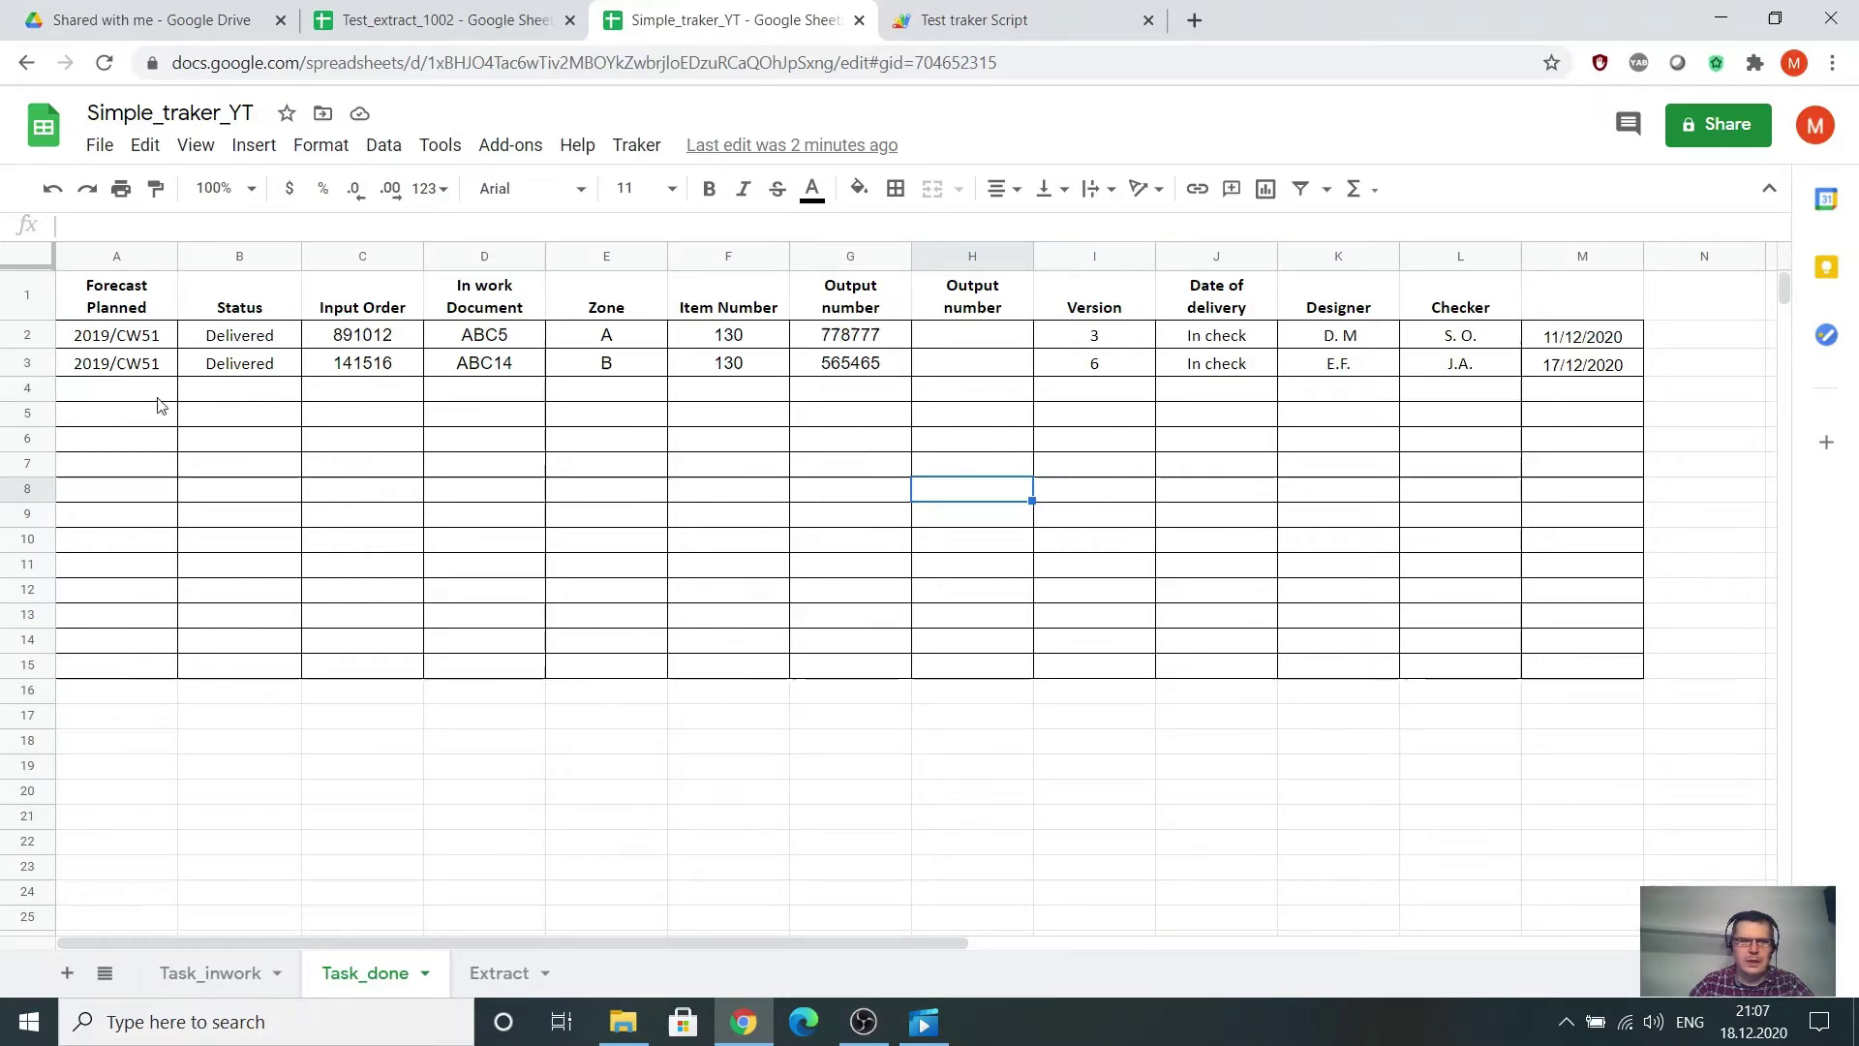
left_click(259, 388)
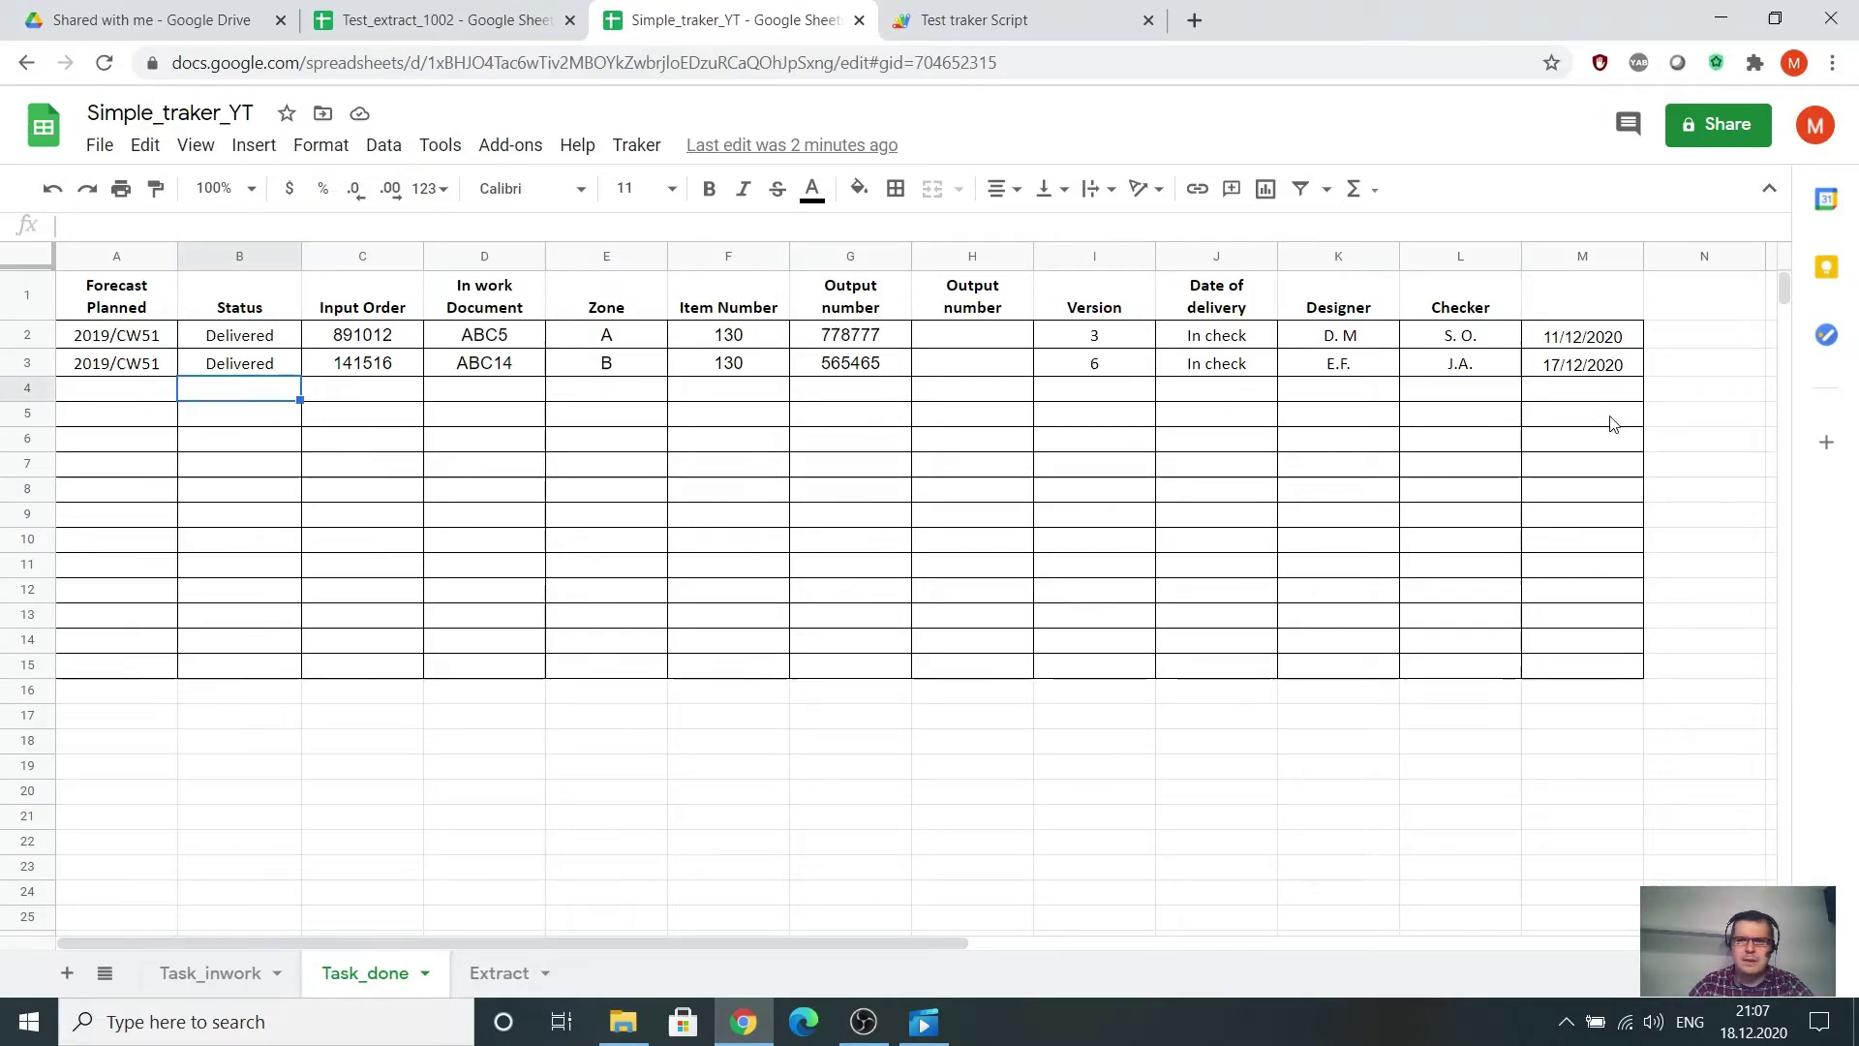
left_click(1591, 392)
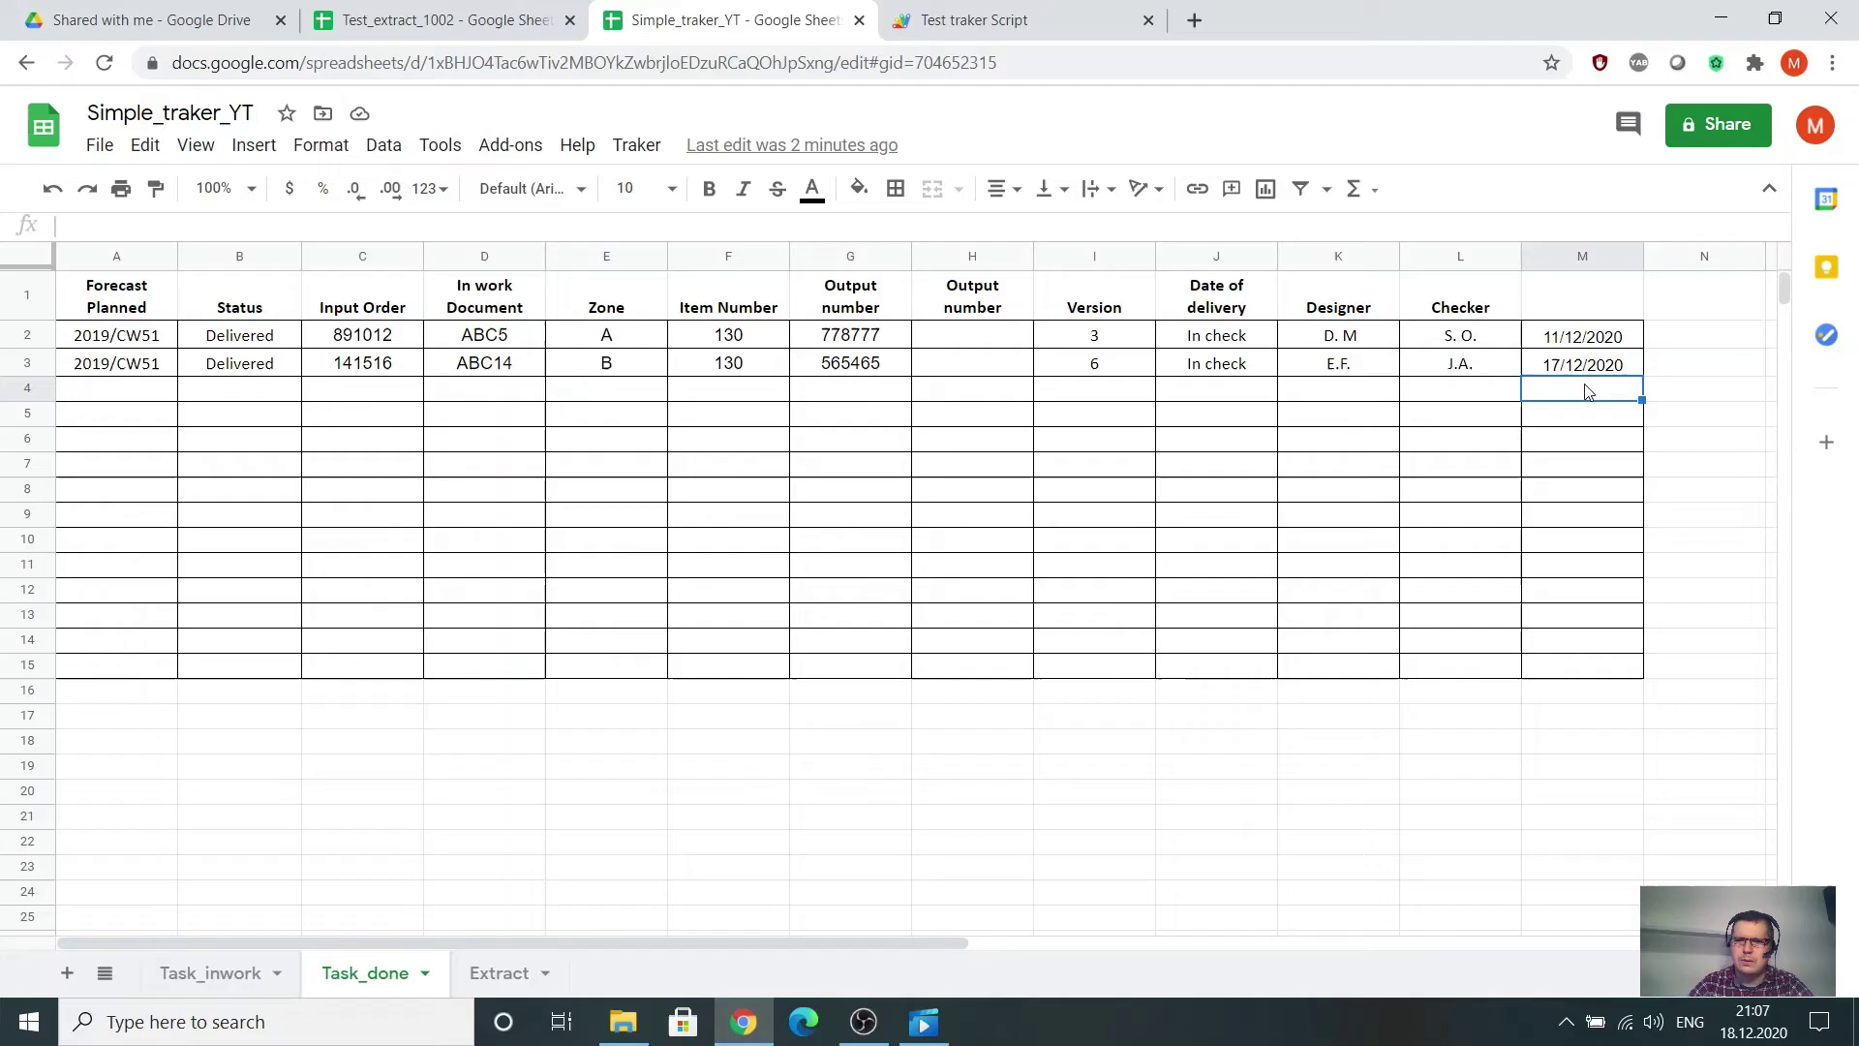
Open Task_Done.gs in the Test traker Script project and highlight the line that builds today's date.
left_click(1010, 29)
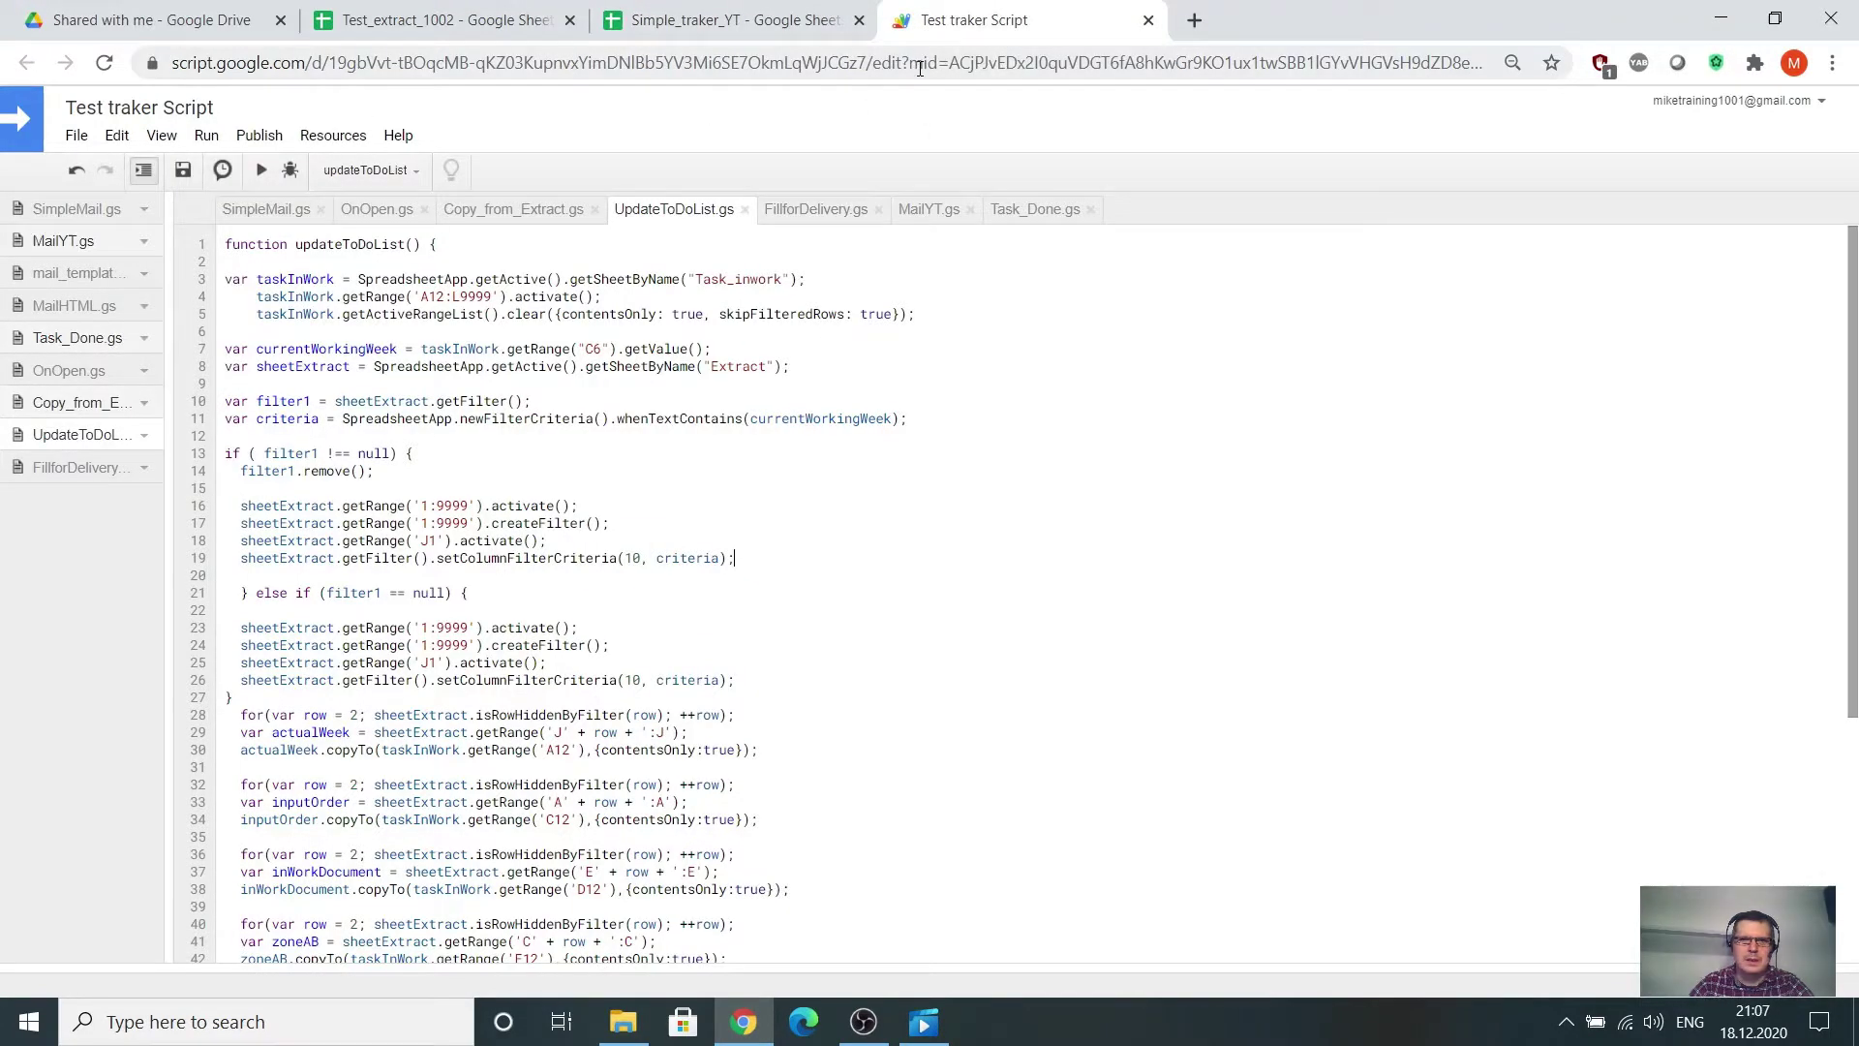
left_click(71, 344)
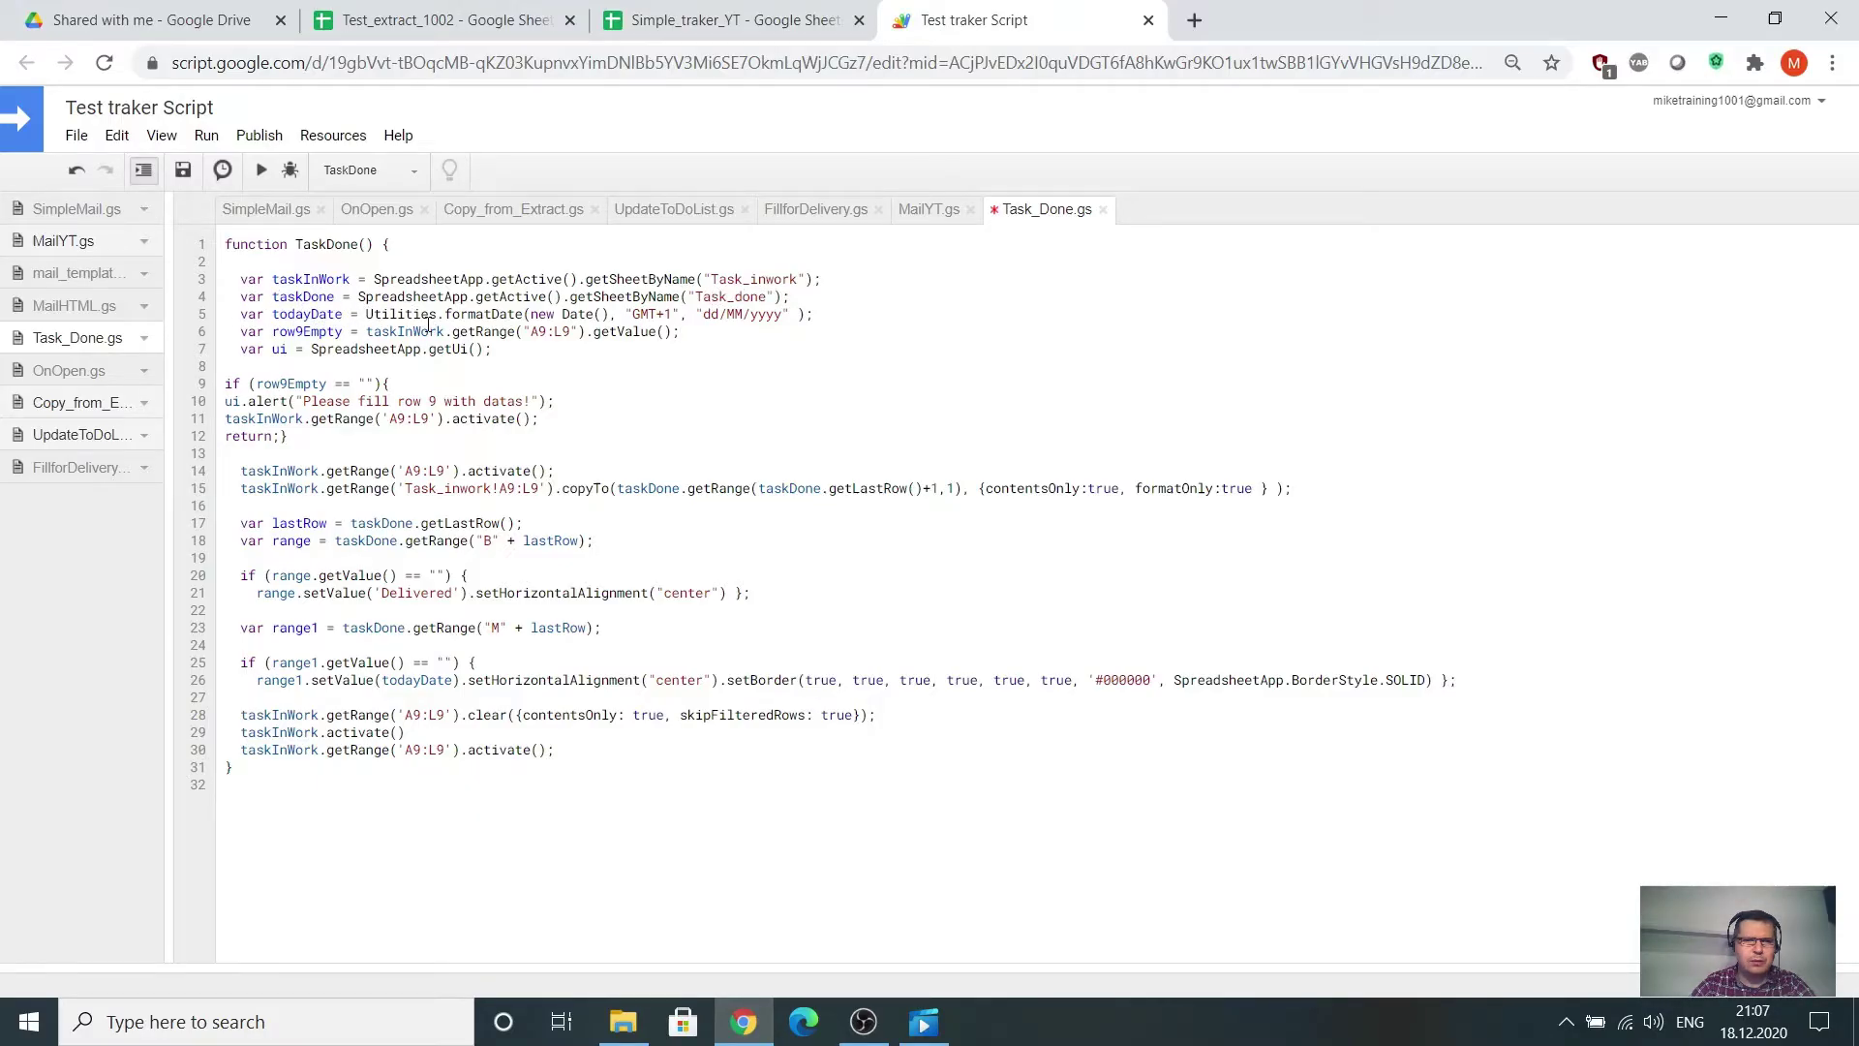
left_click_drag(241, 312, 835, 315)
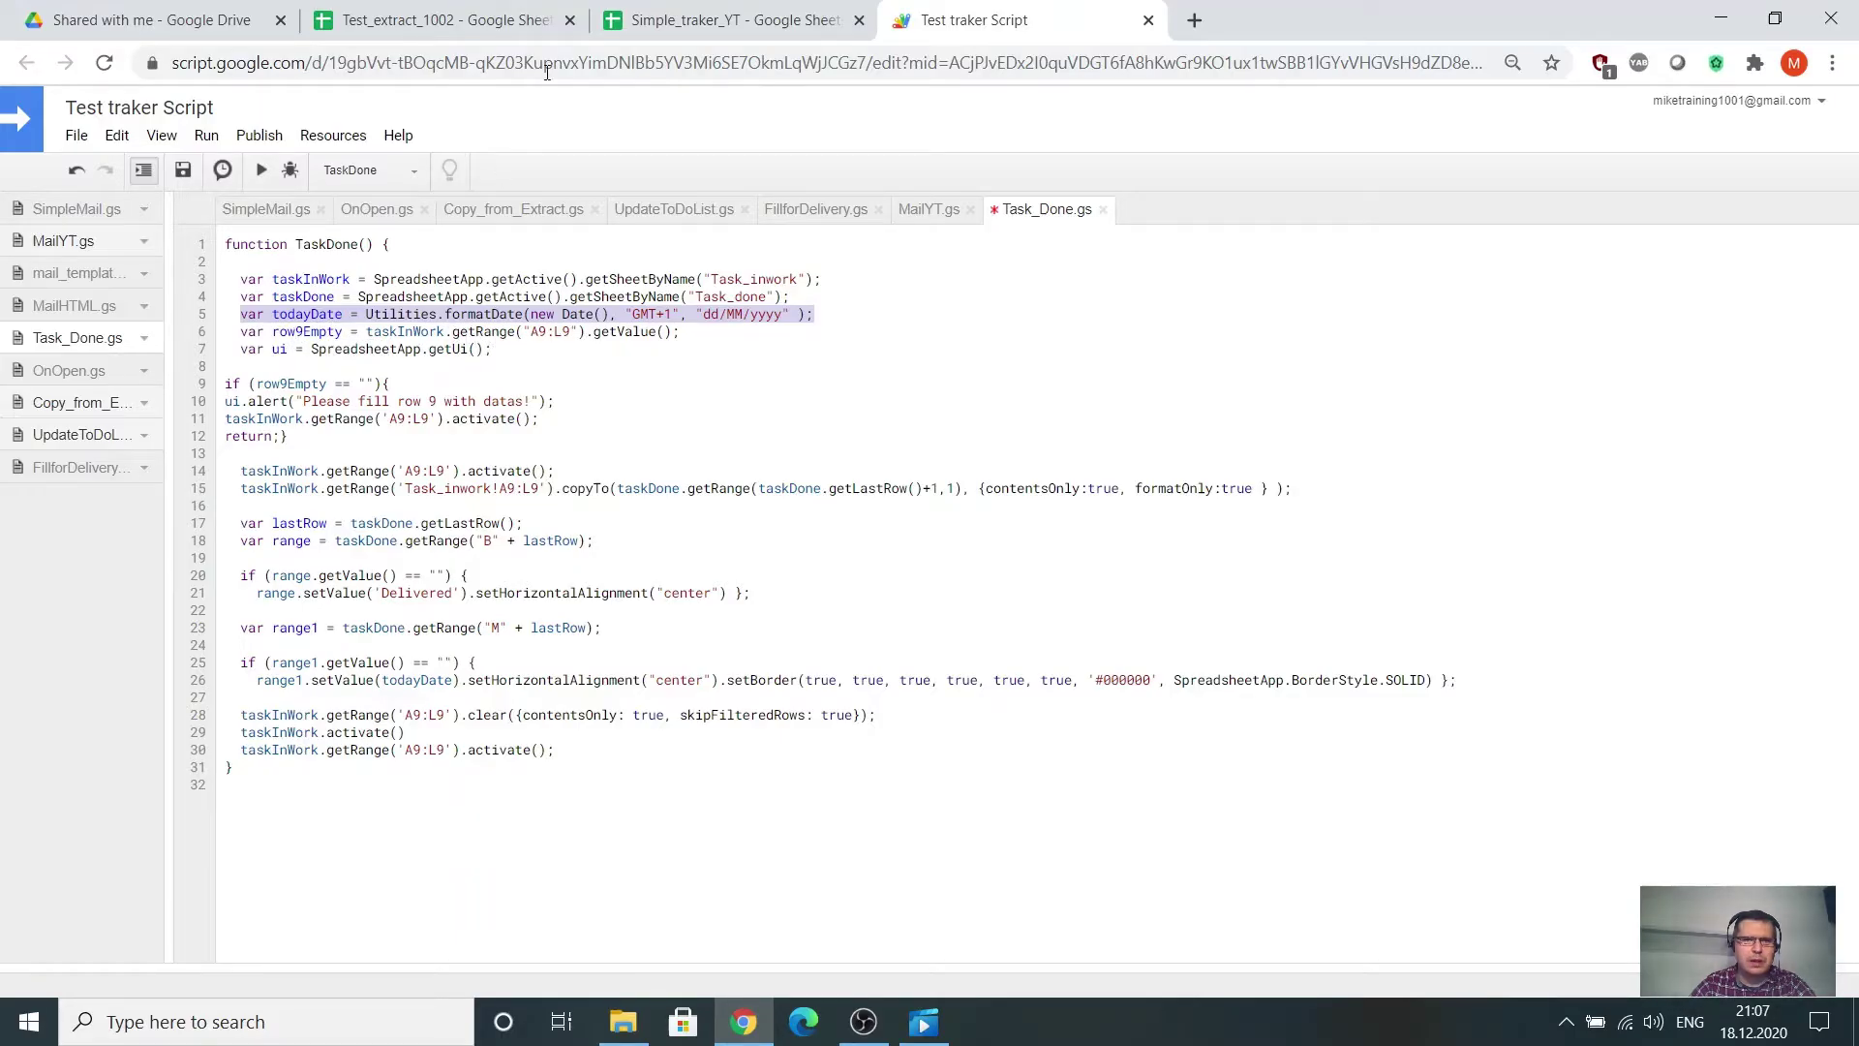
Compare the Task_inwork sheet with the TaskDone code, ending back on Task_Done.gs.
left_click(683, 22)
left_click(974, 20)
left_click(683, 21)
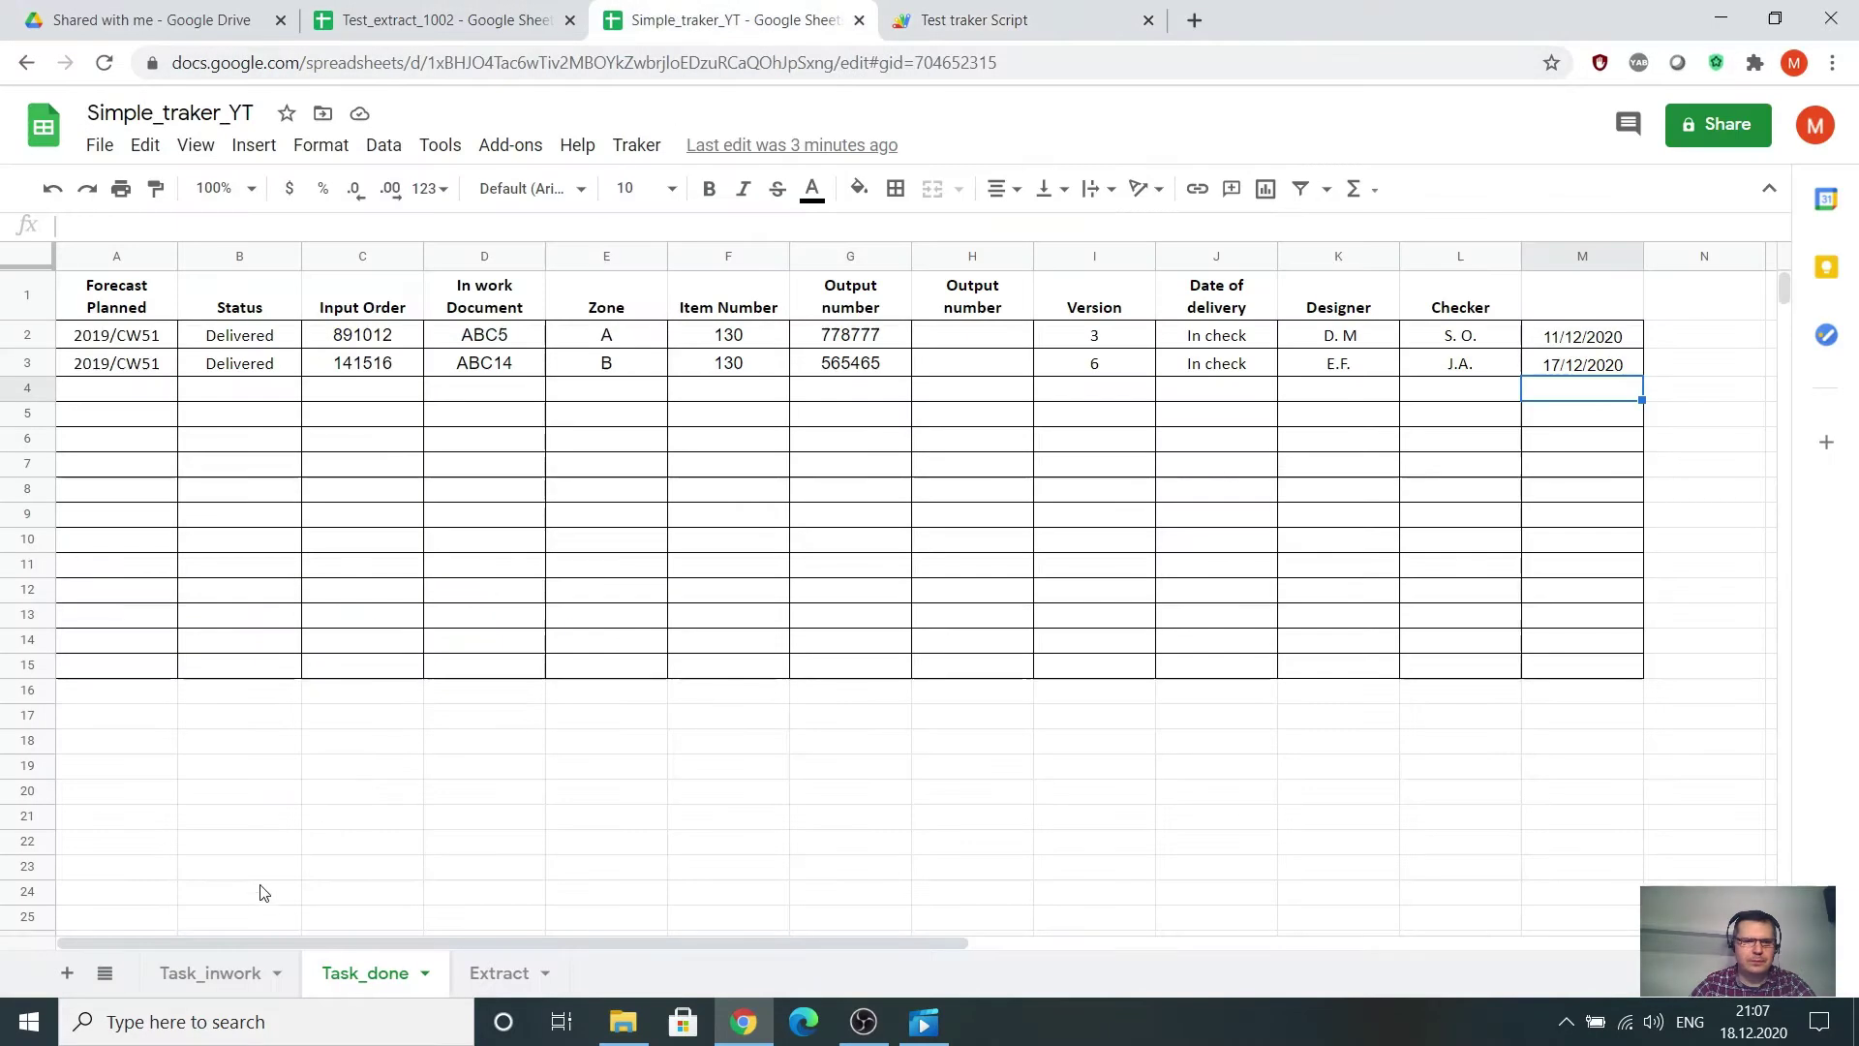
left_click(218, 978)
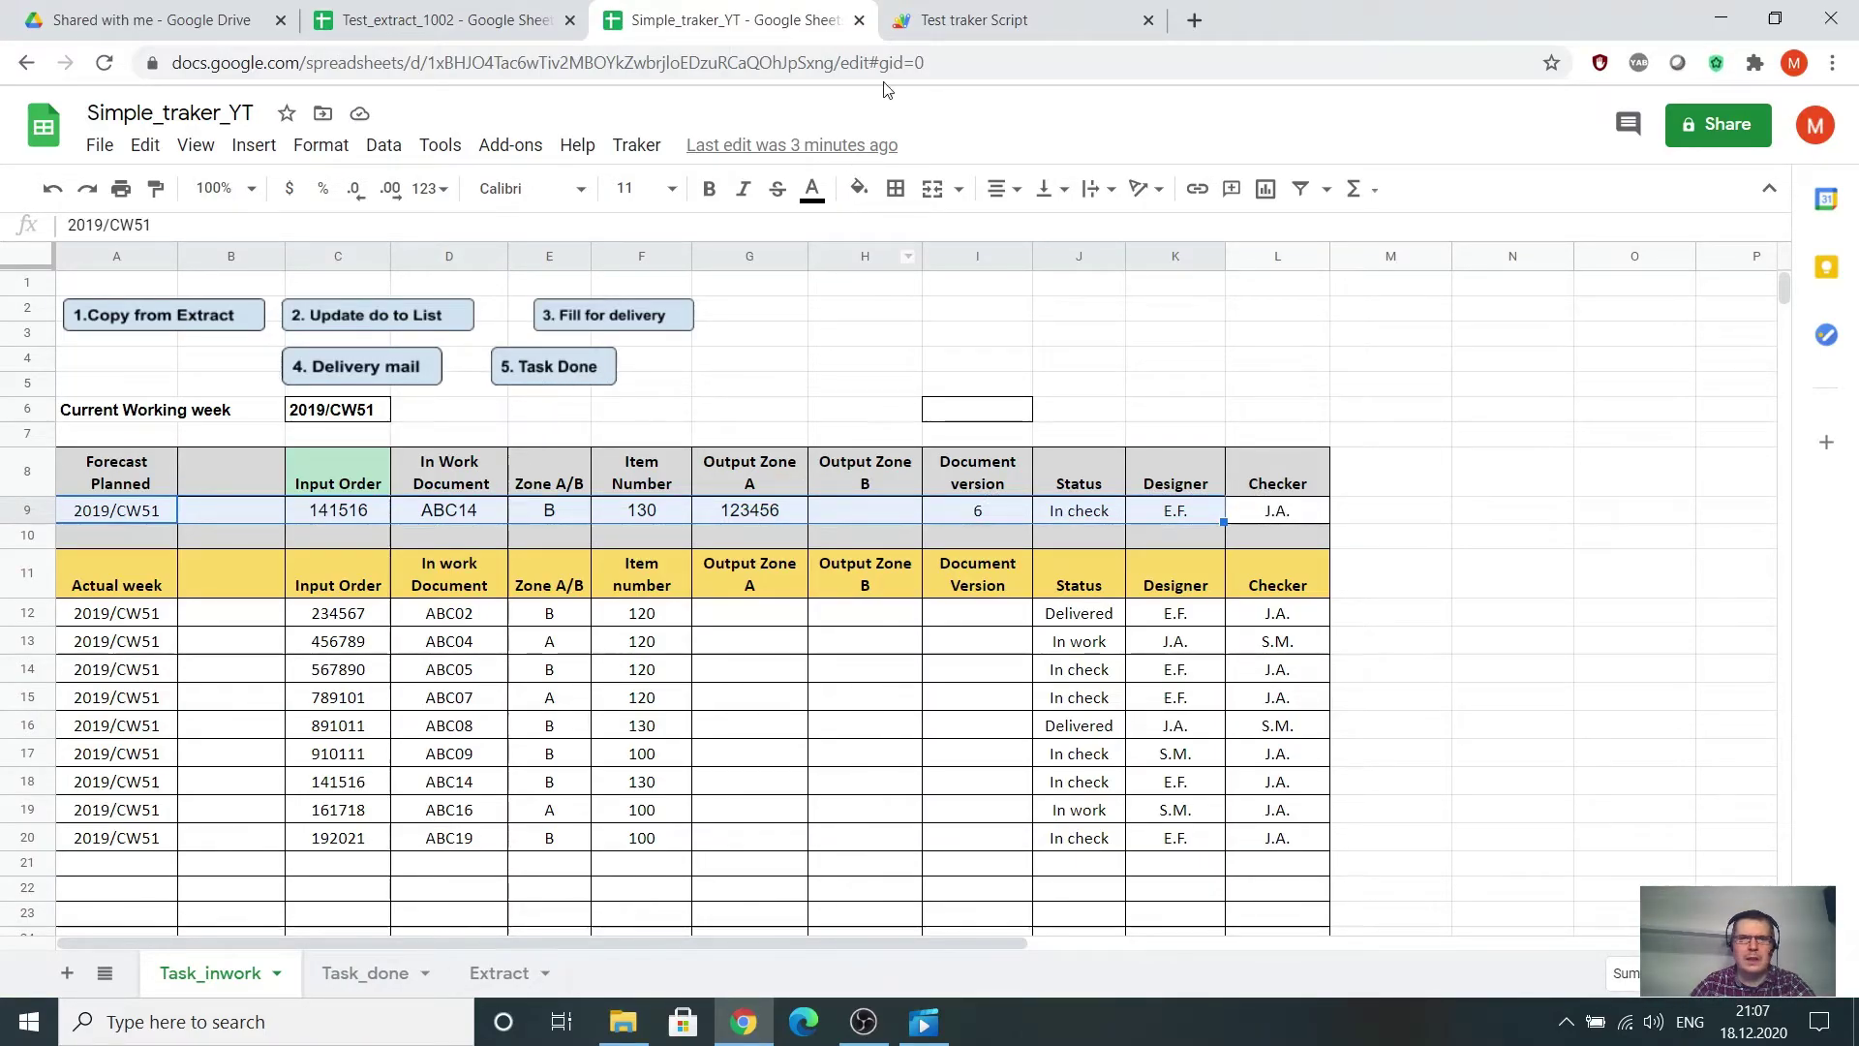
left_click(978, 21)
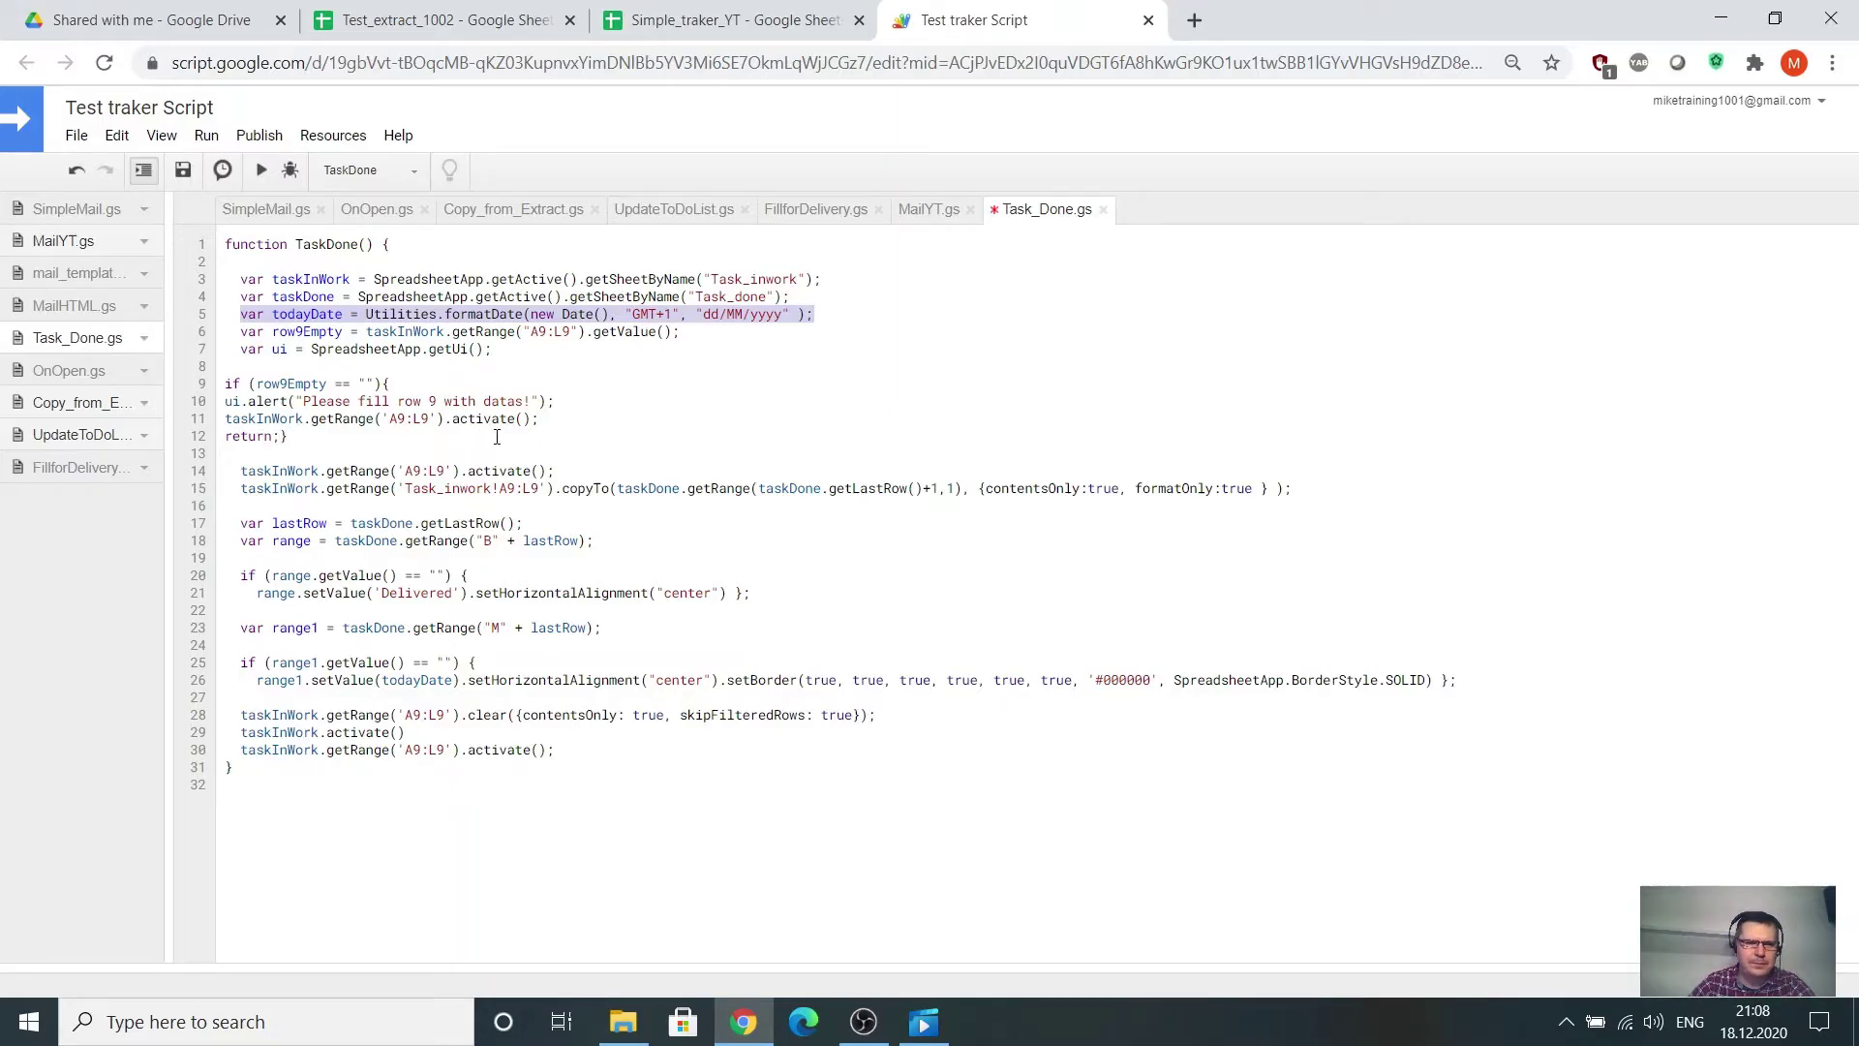
Clear A9:L9 on Task_inwork, run 5. Task Done, and dismiss the 'Please fill row 9 with datas!' alert.
left_click(683, 23)
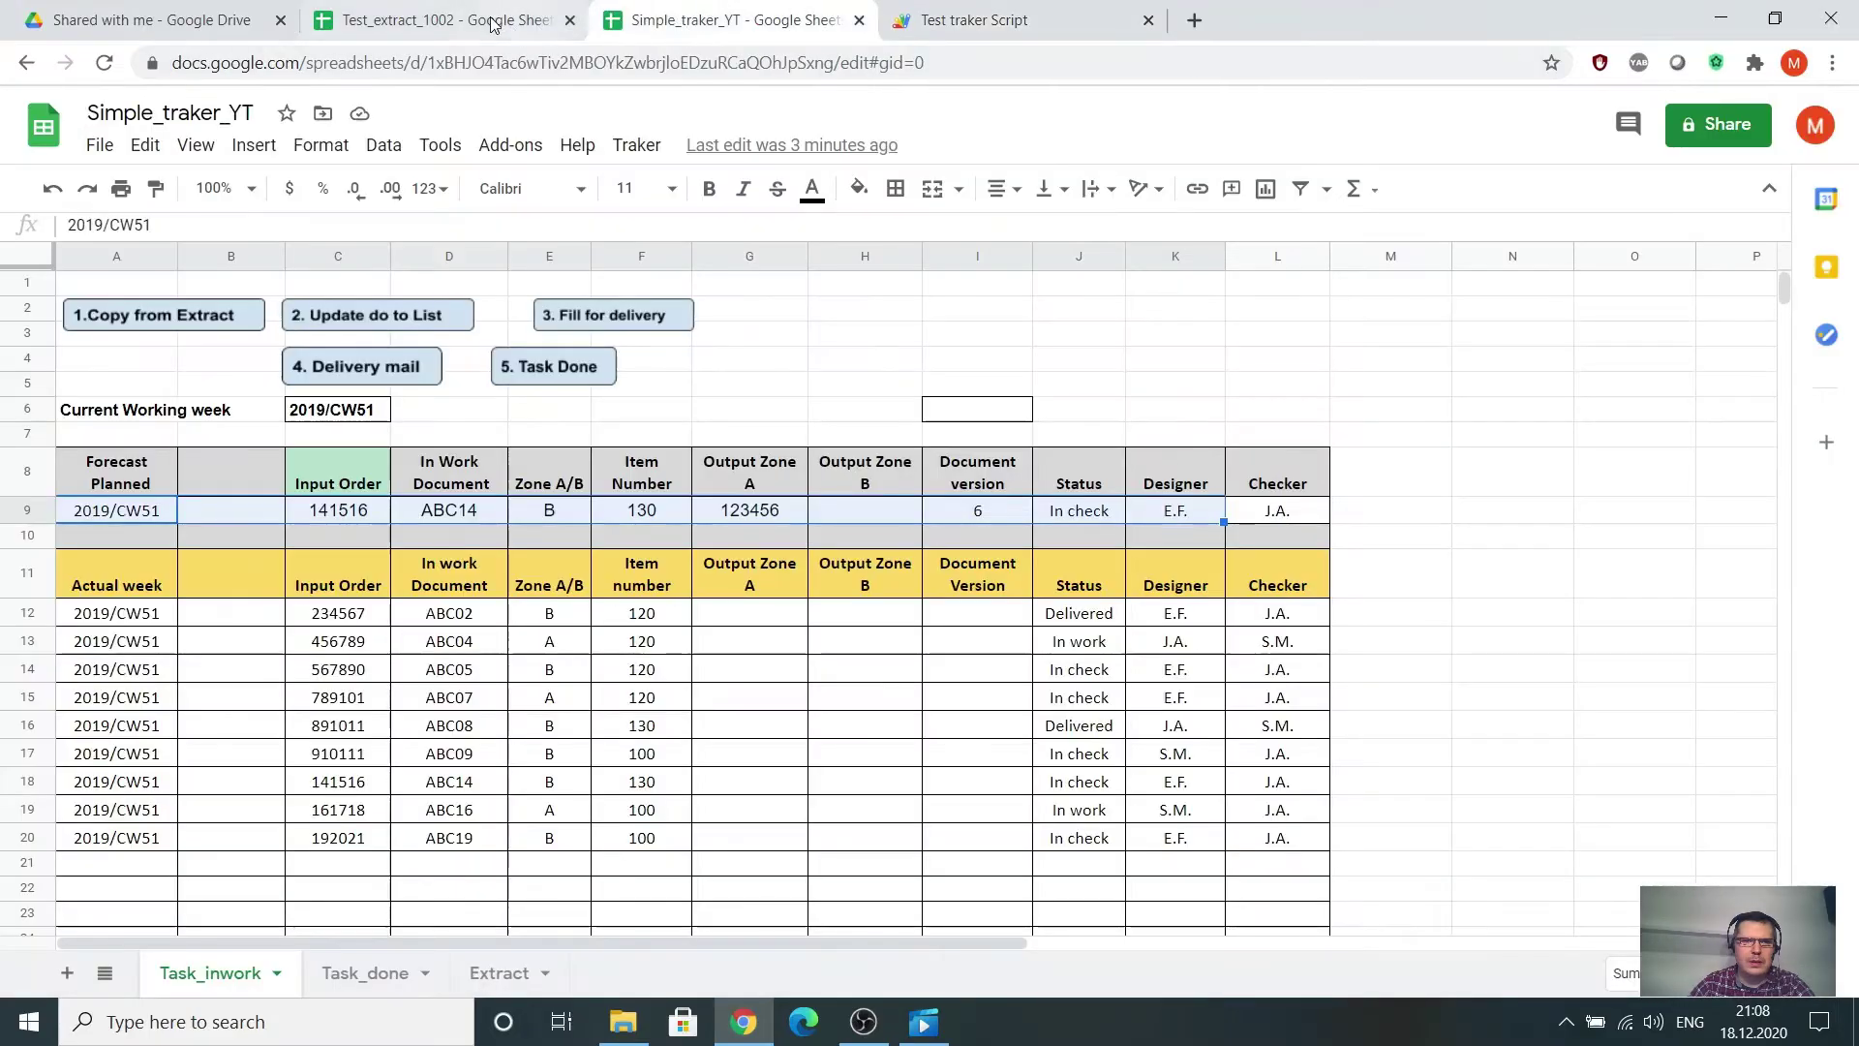
left_click(973, 21)
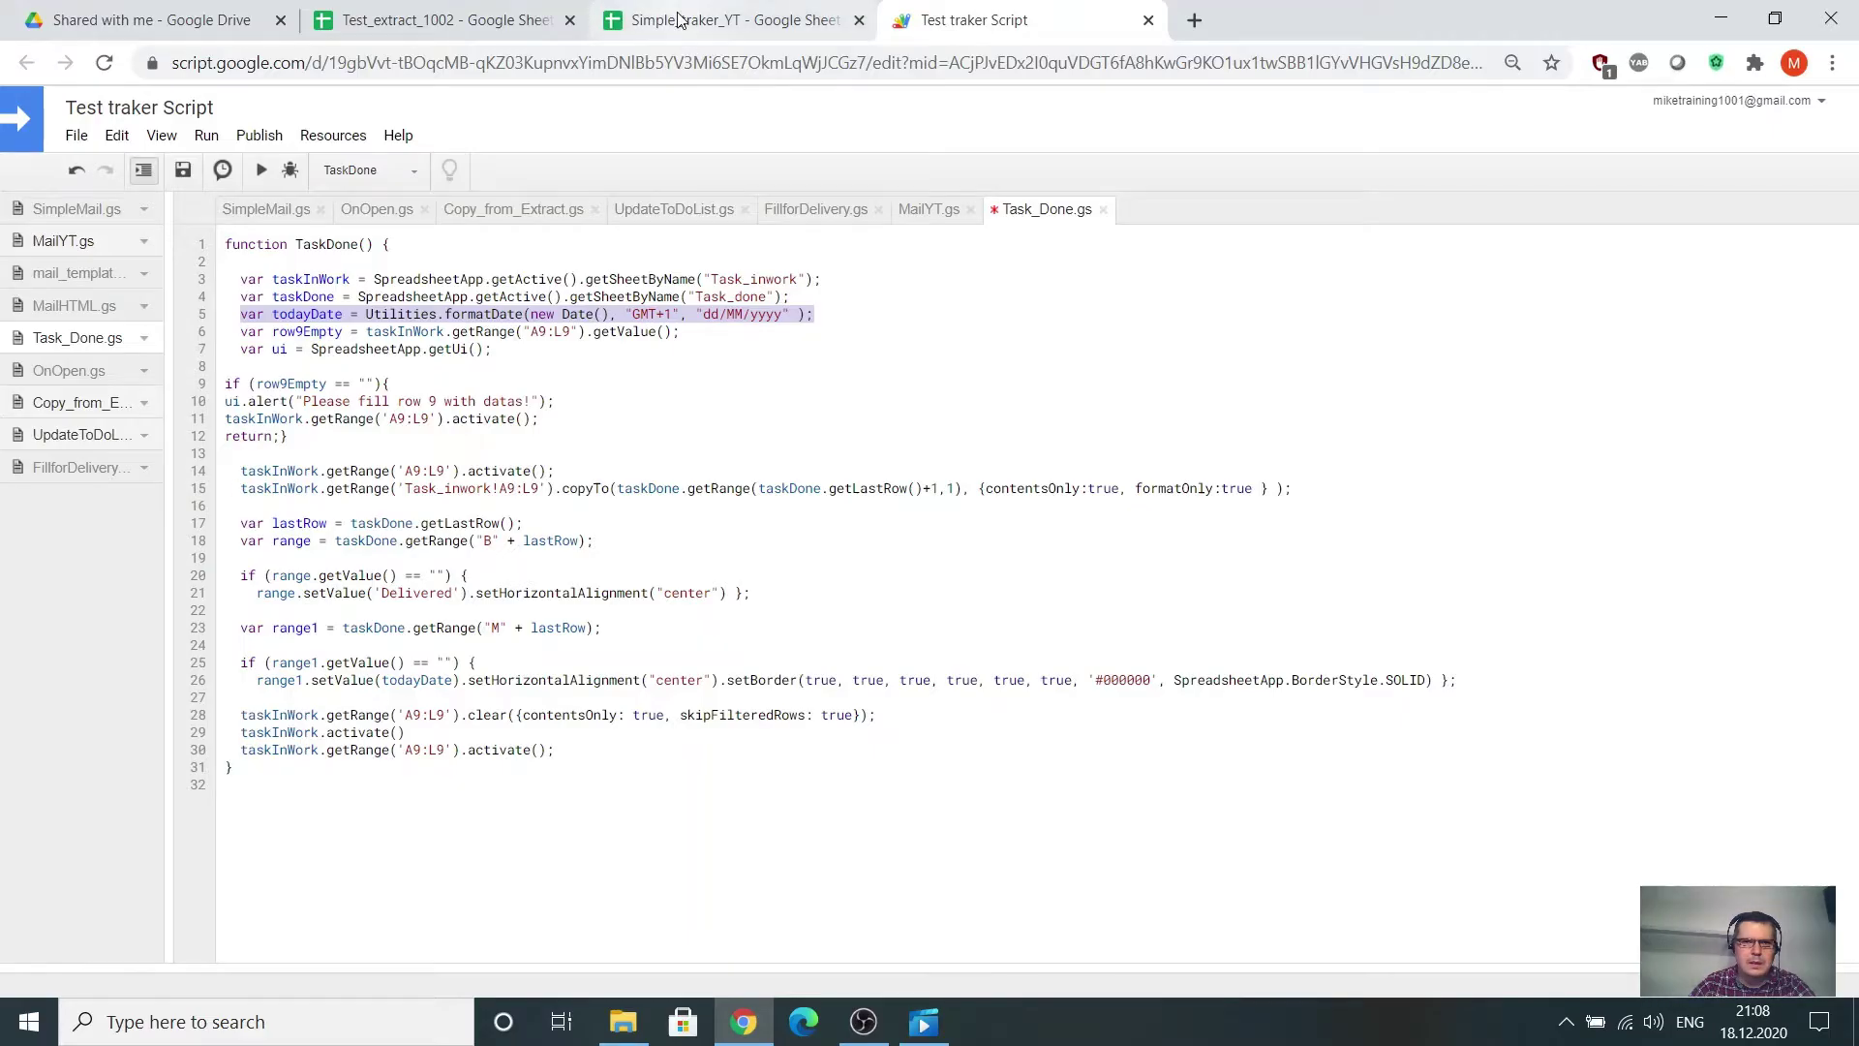
left_click(736, 21)
left_click_drag(109, 520, 1280, 518)
key("Delete")
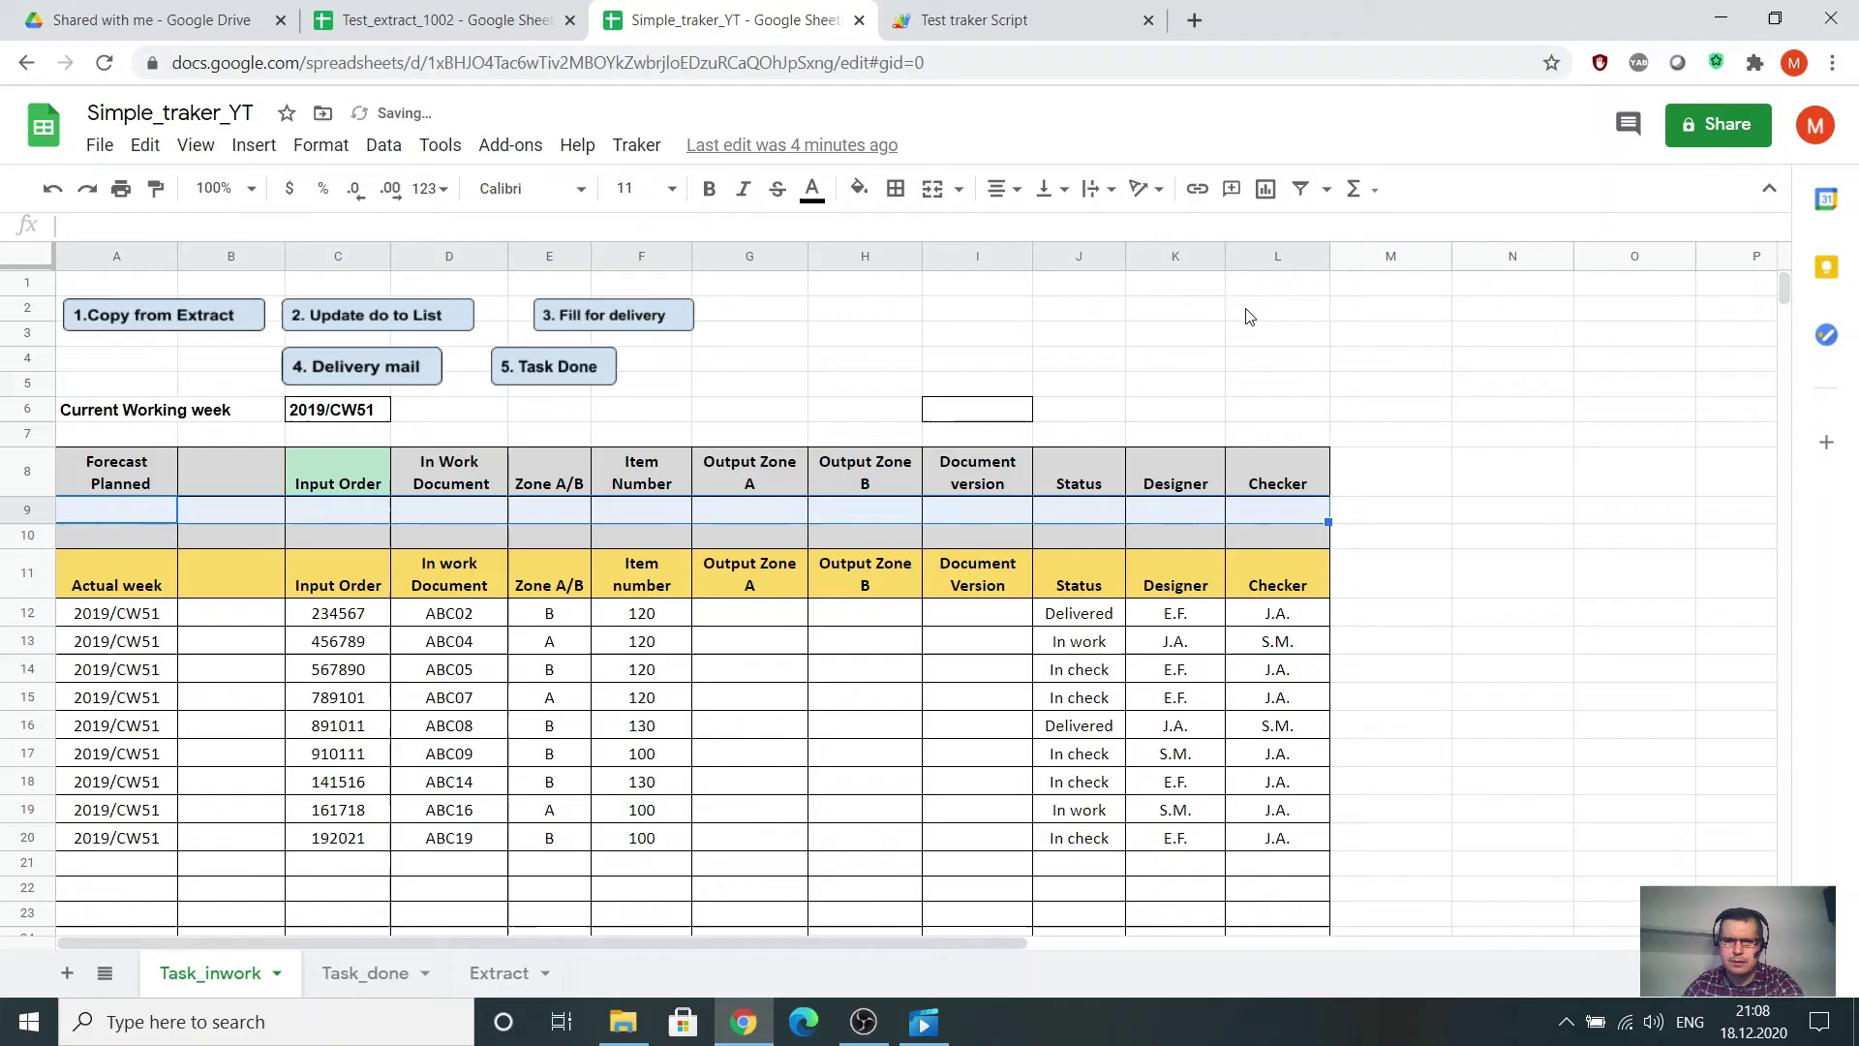
left_click(1276, 308)
left_click(564, 368)
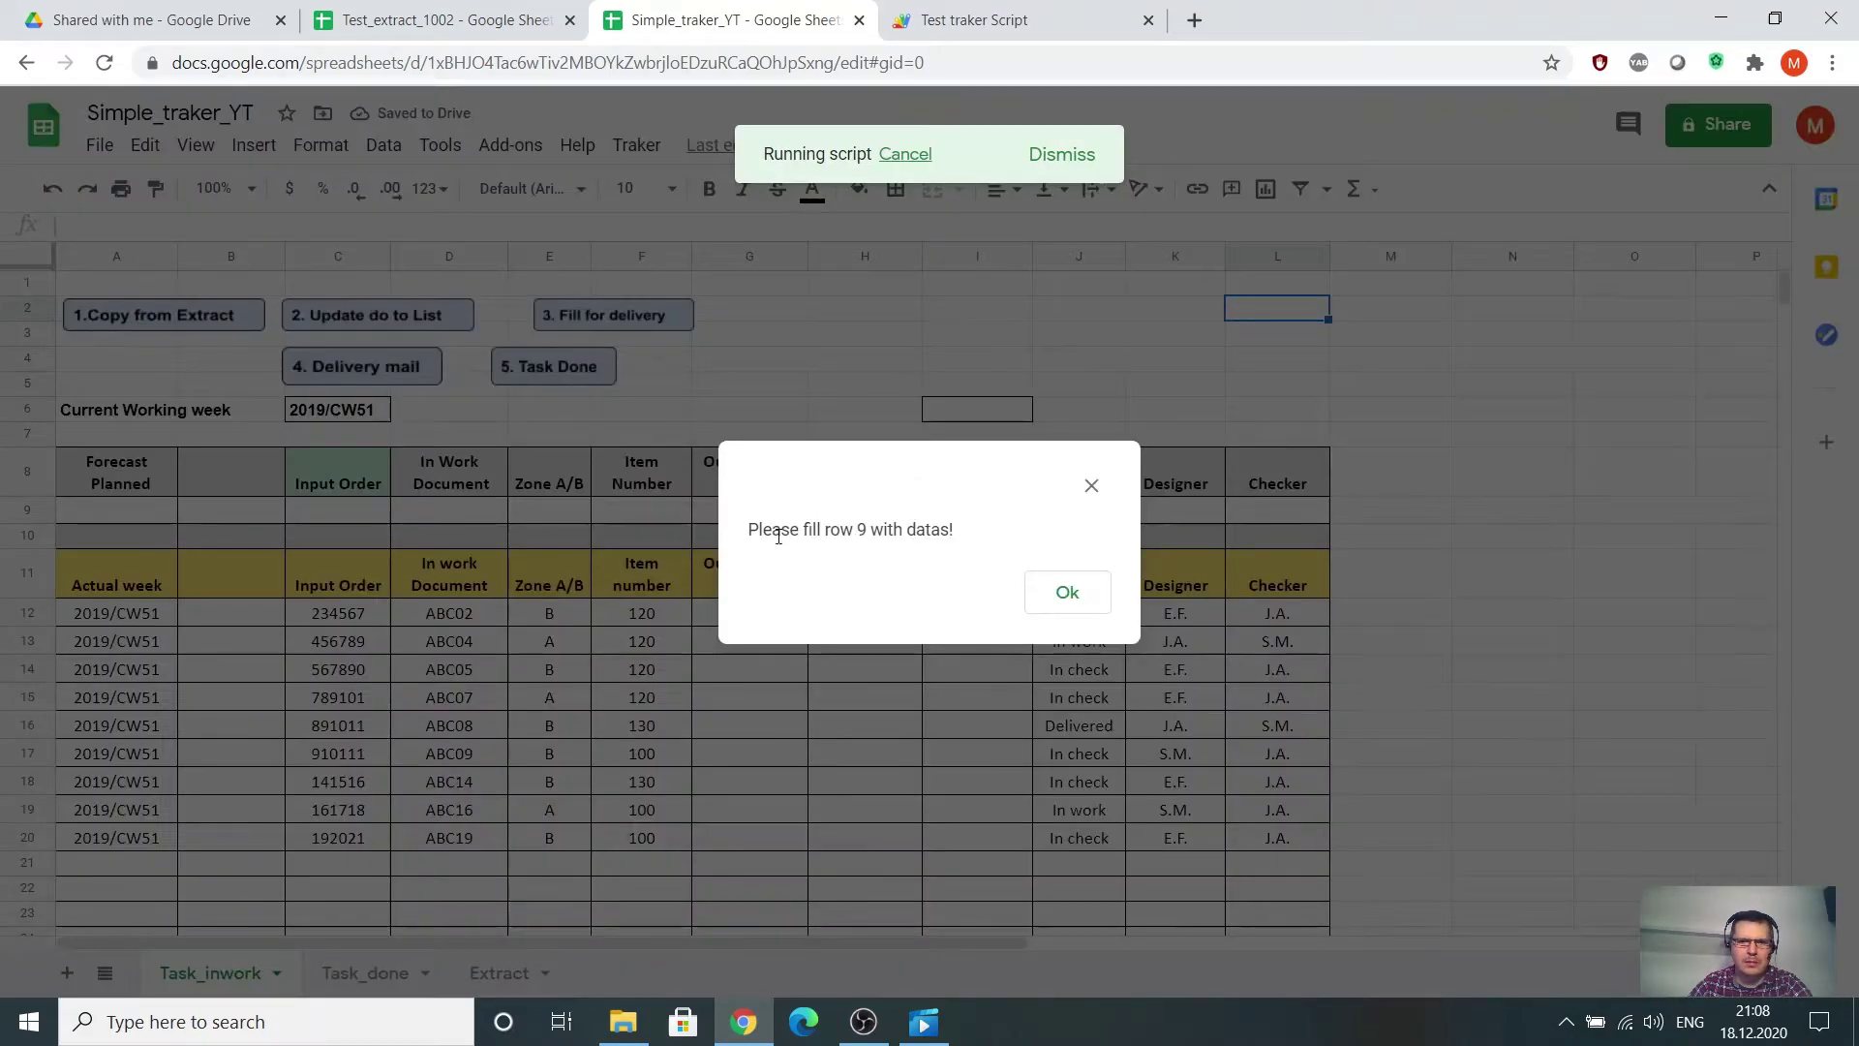
left_click(1066, 595)
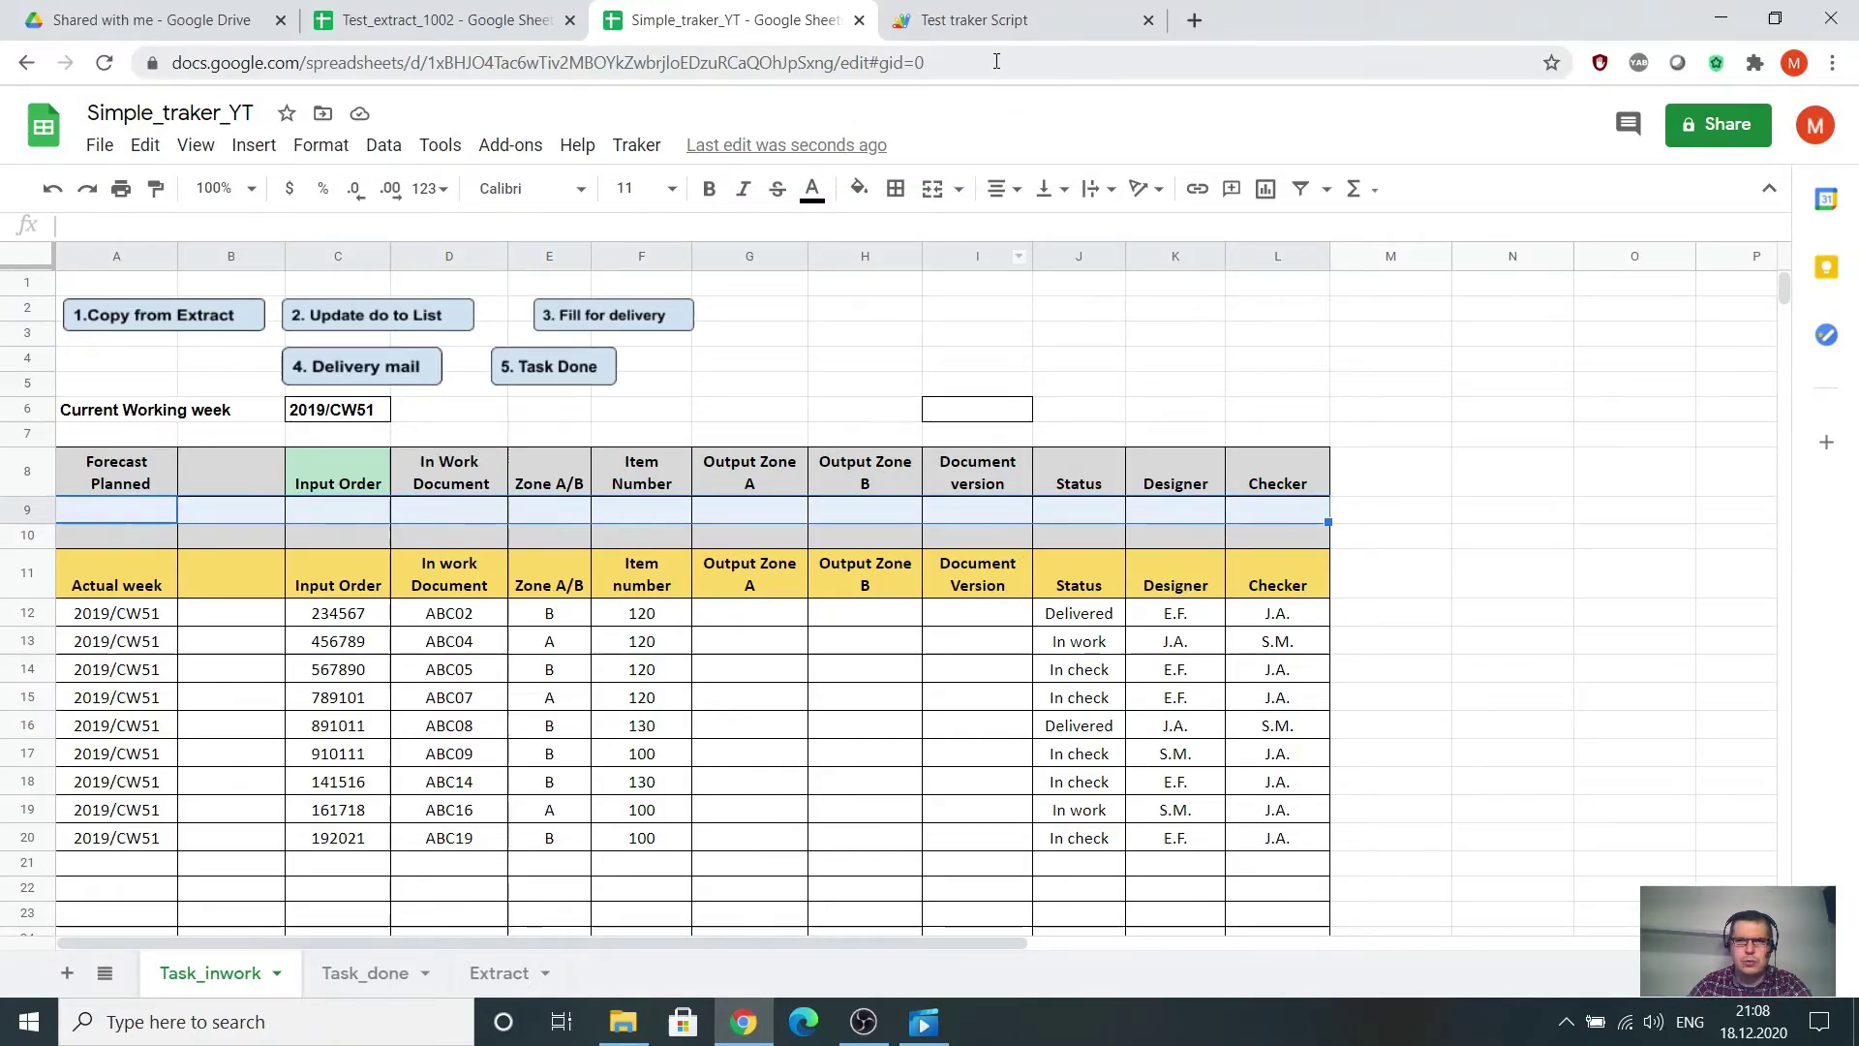
left_click(974, 19)
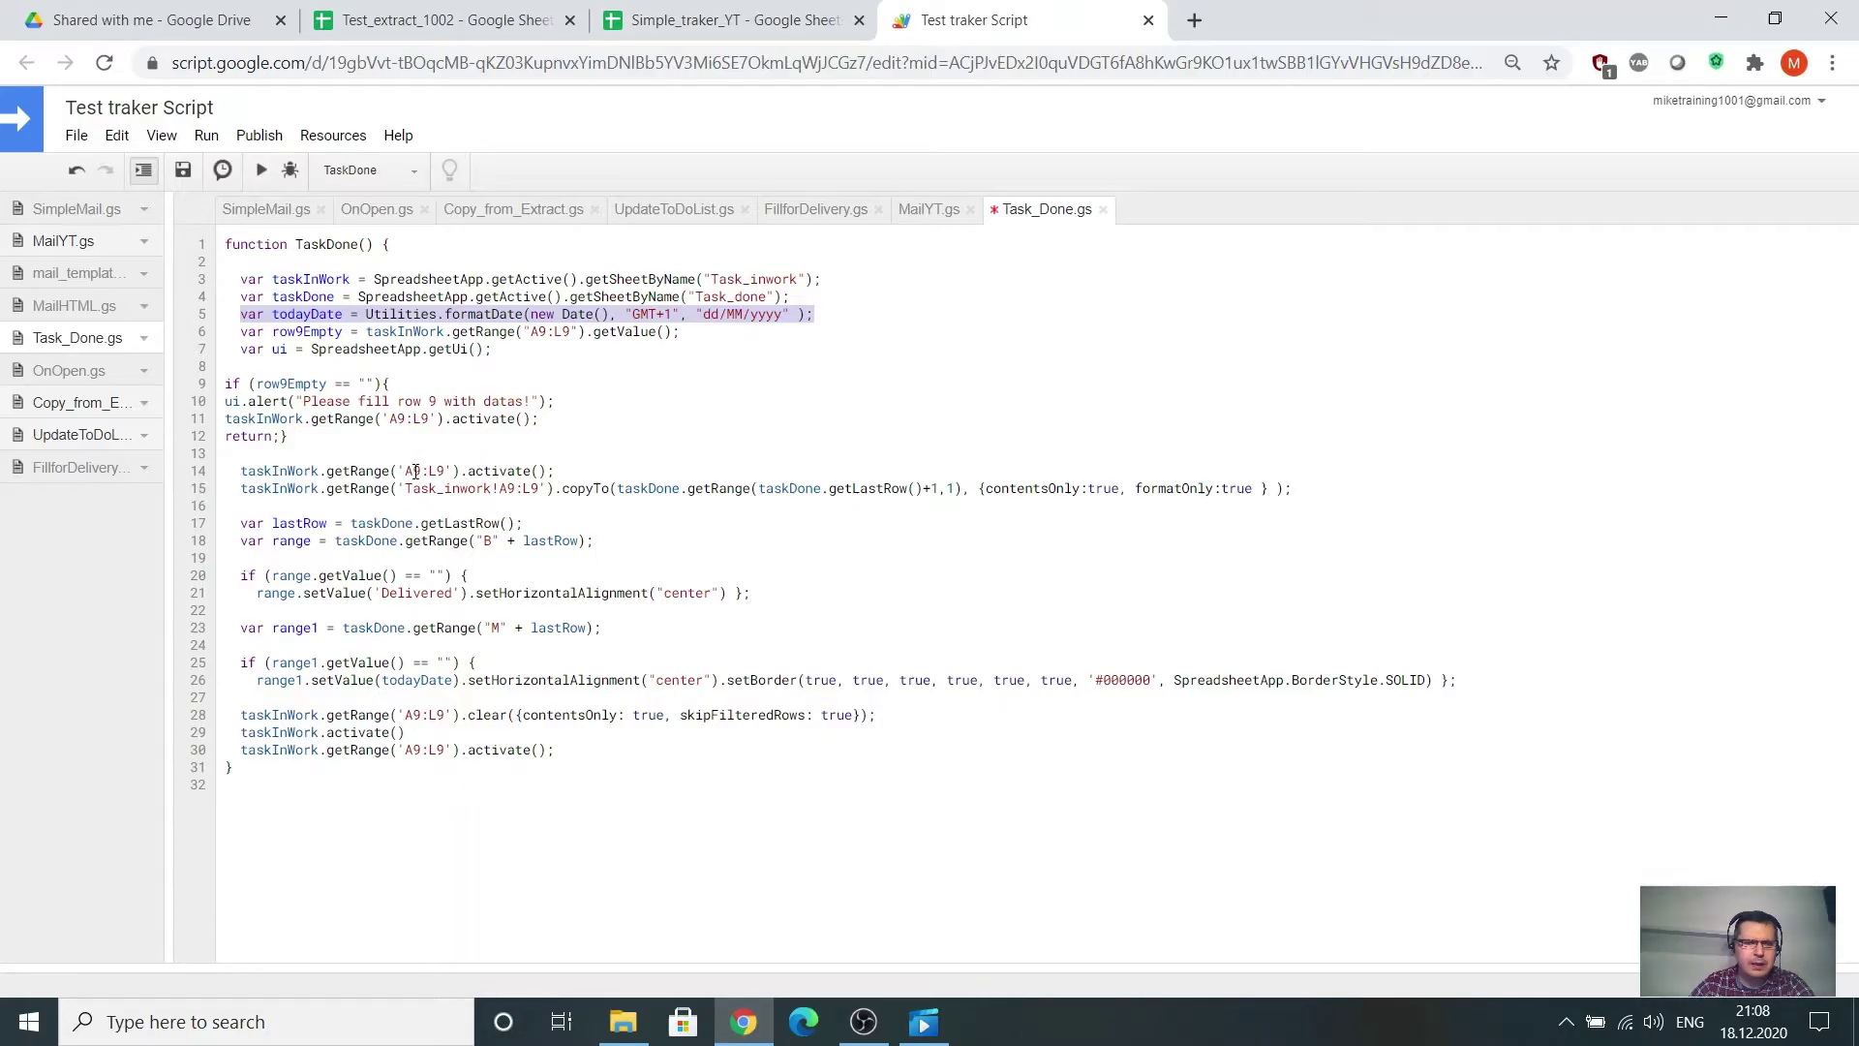
left_click_drag(444, 471, 405, 471)
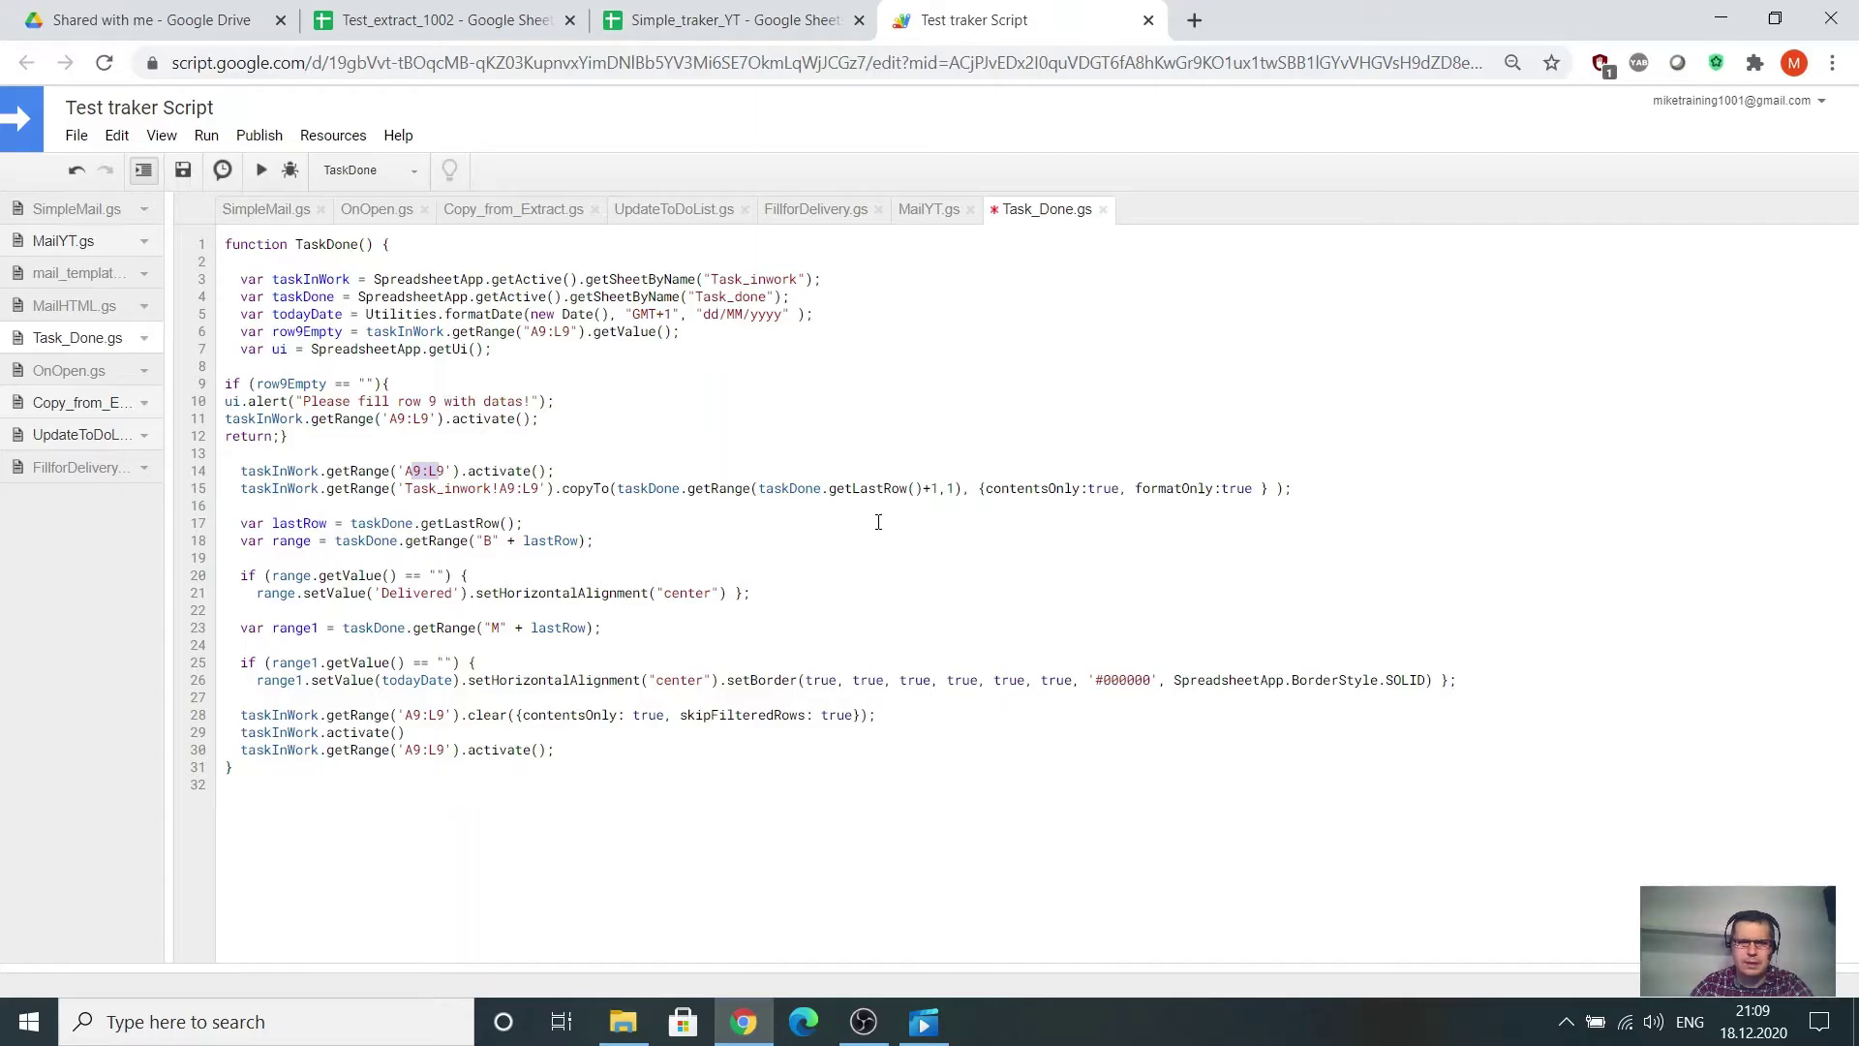
left_click_drag(830, 490, 938, 484)
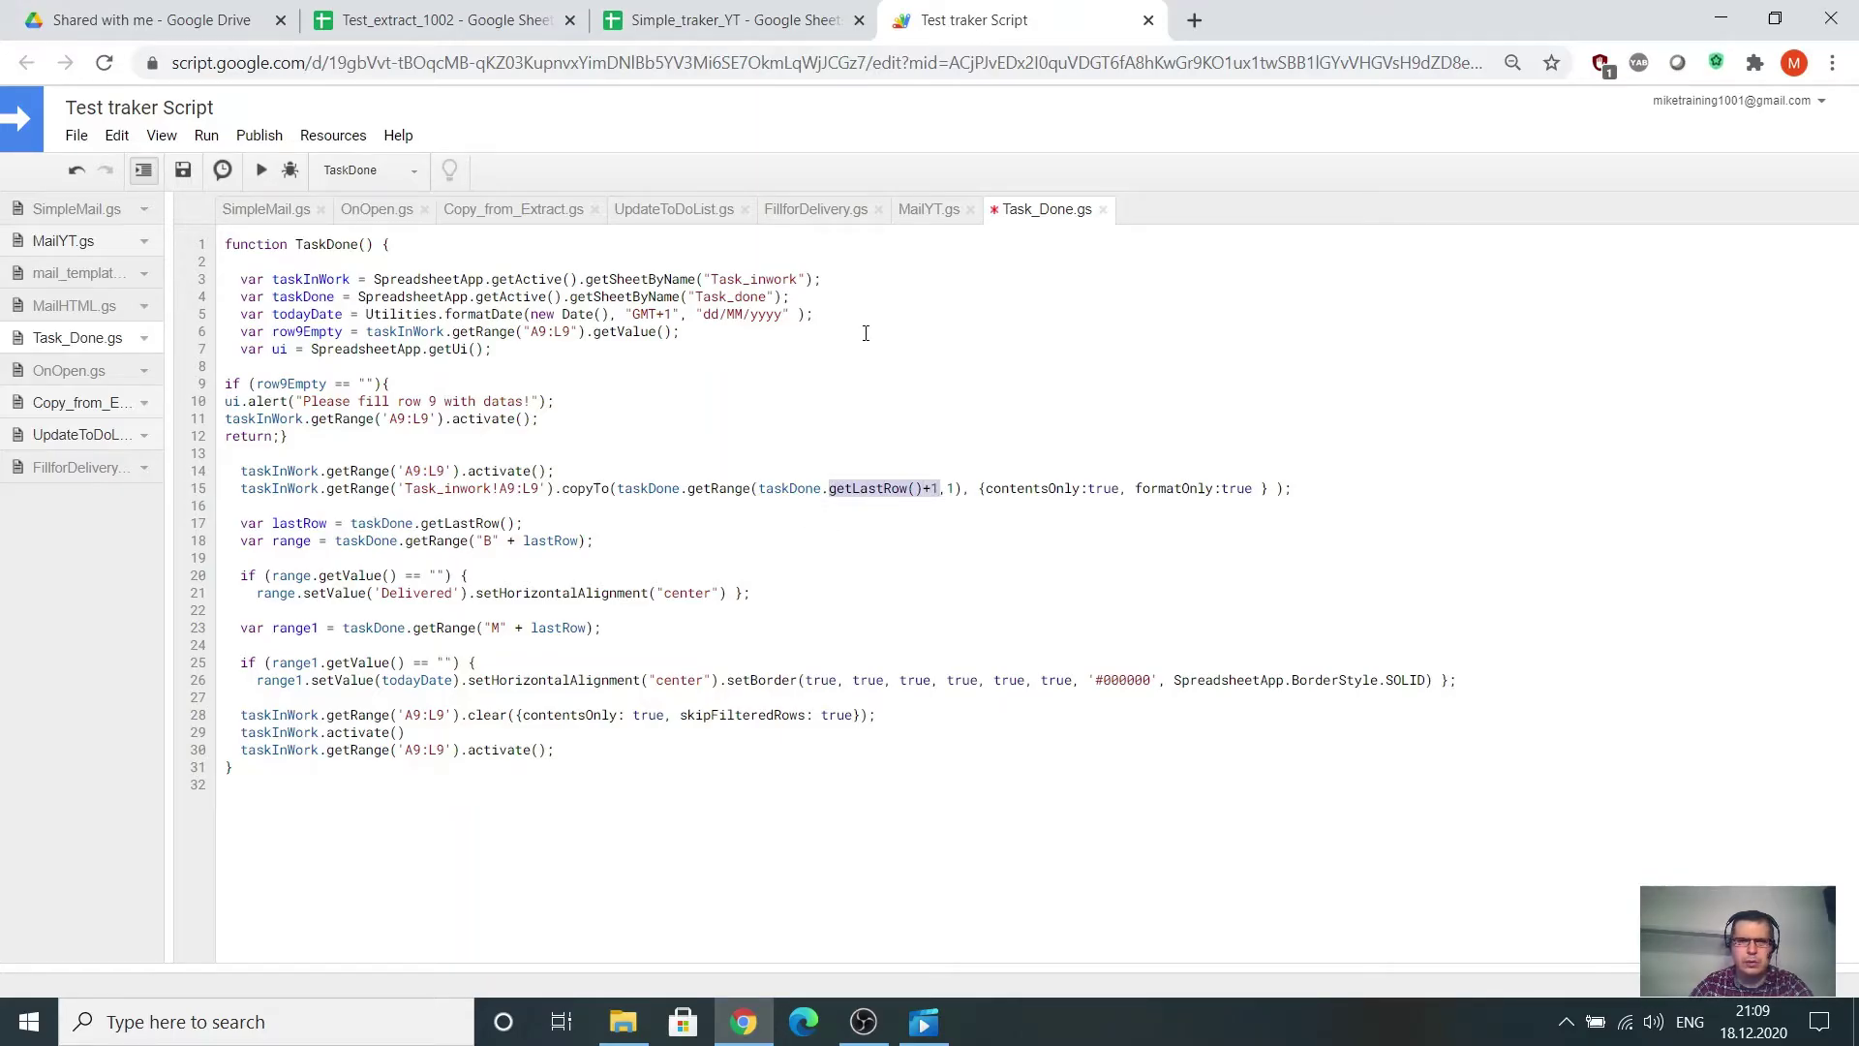
View the Task_done sheet, then highlight the code that sets the Delivered status and date.
left_click(818, 21)
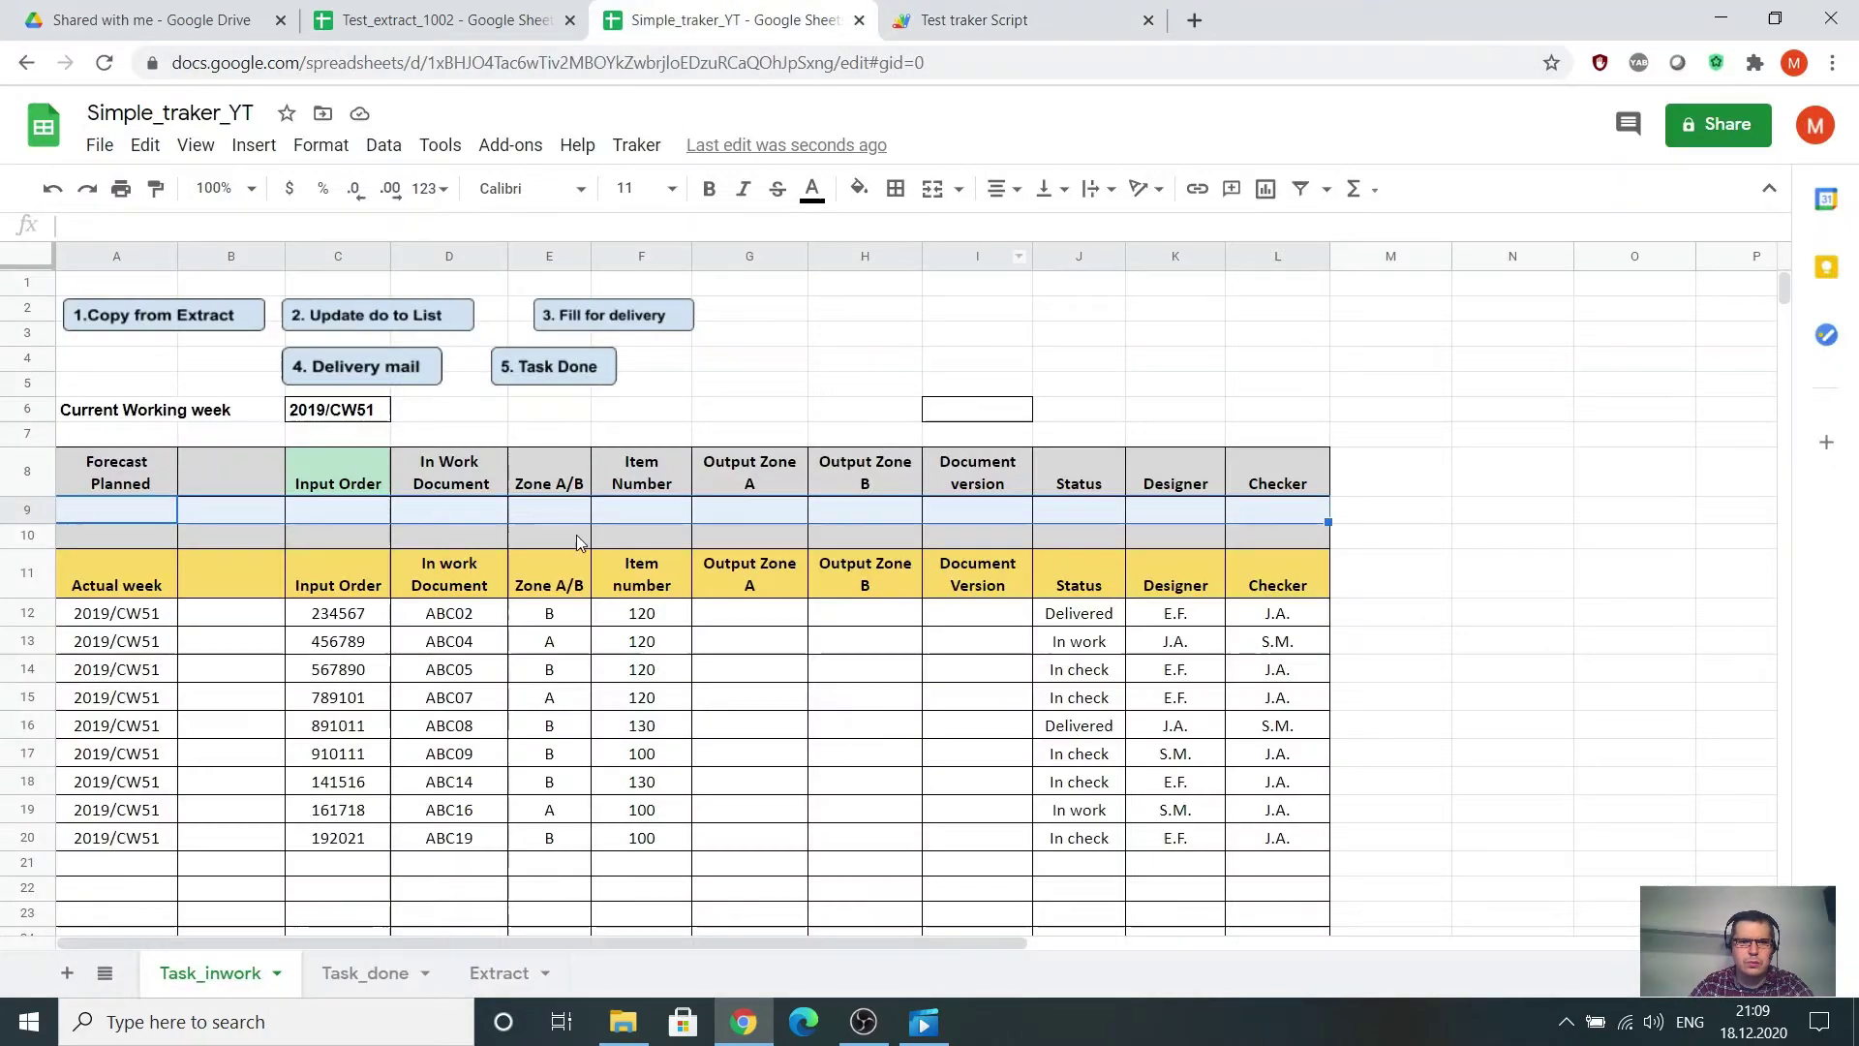
left_click(365, 973)
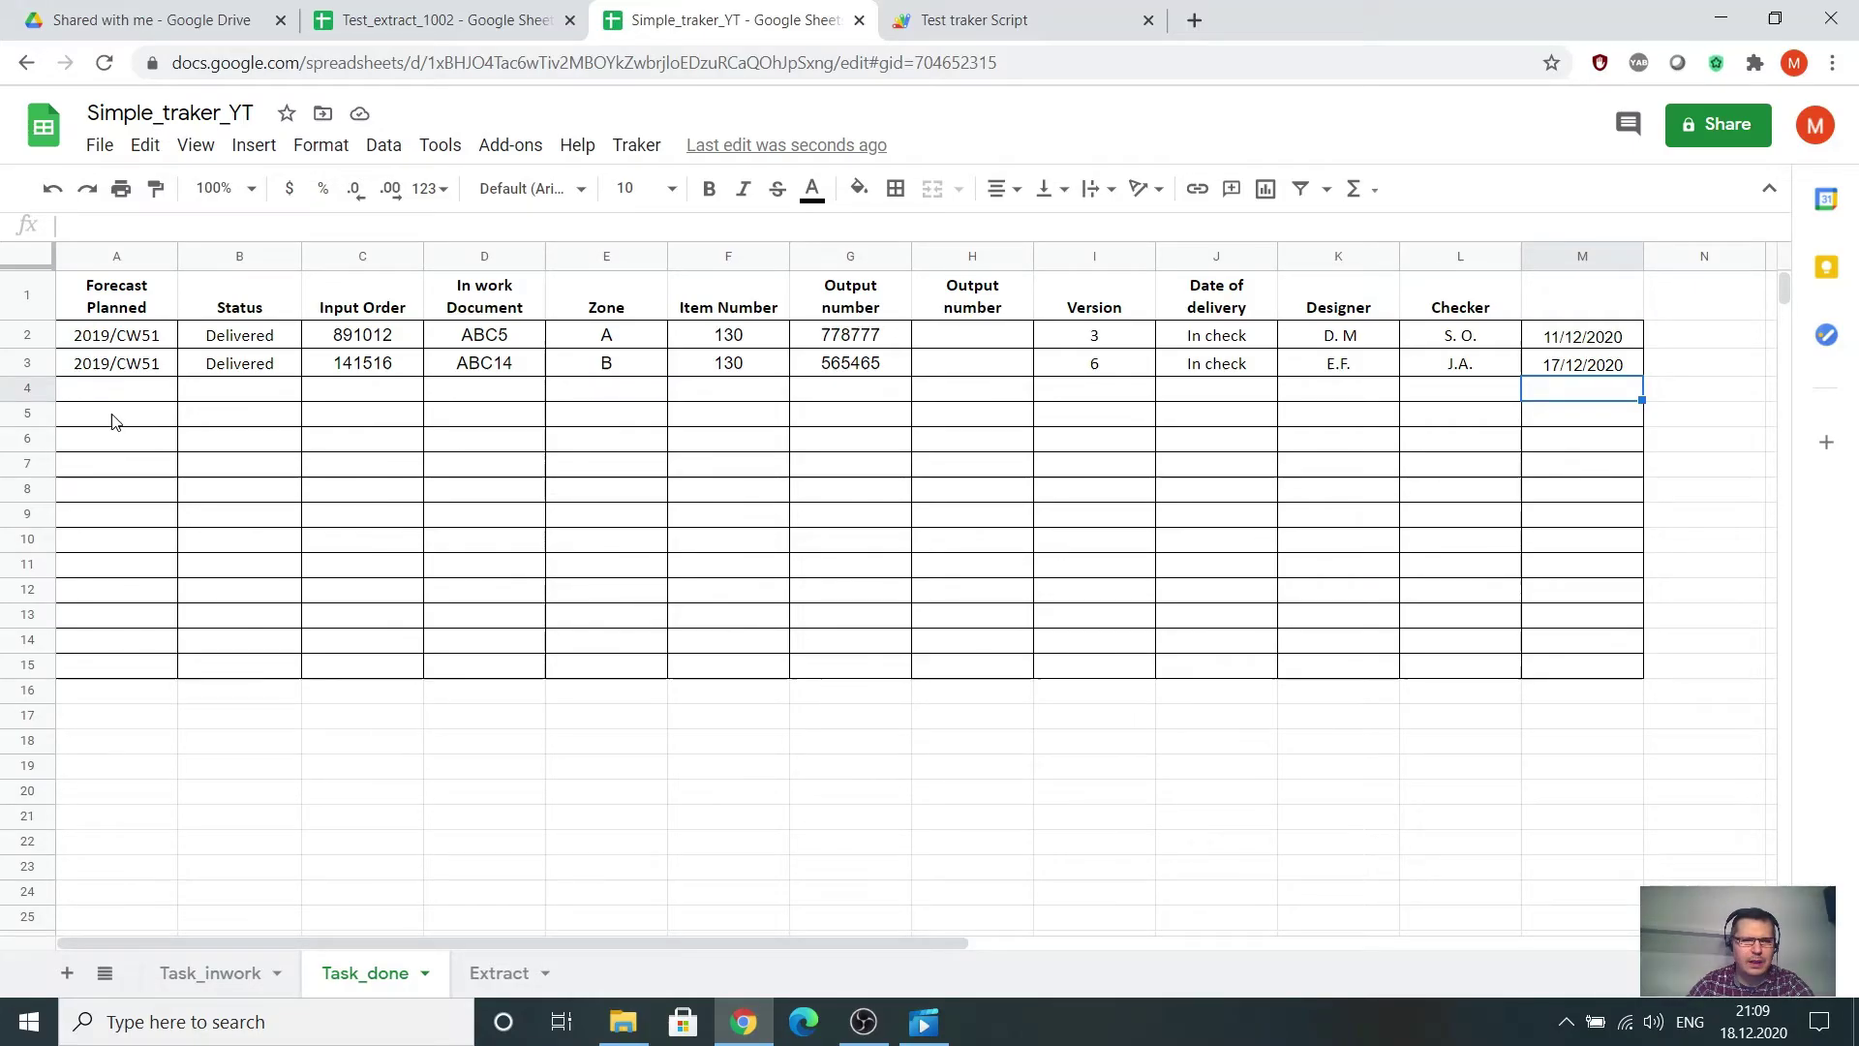
left_click(1017, 19)
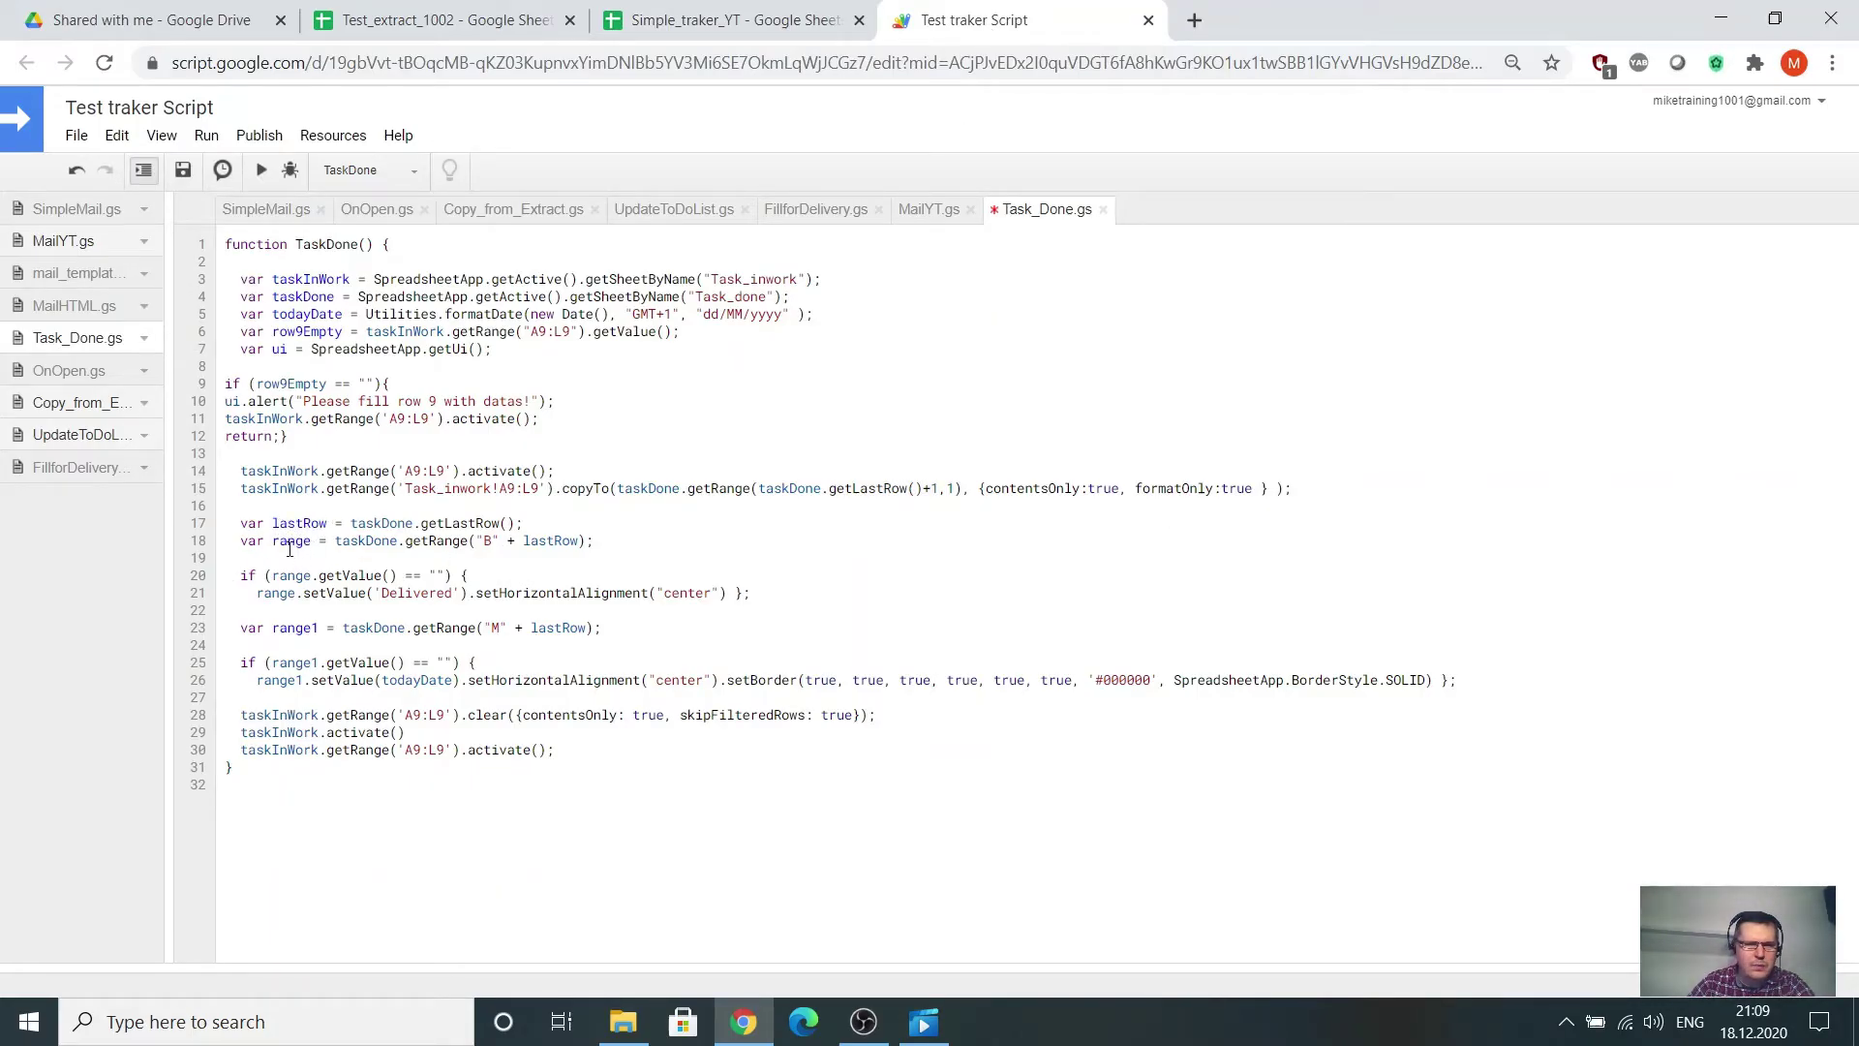
left_click_drag(238, 528, 645, 629)
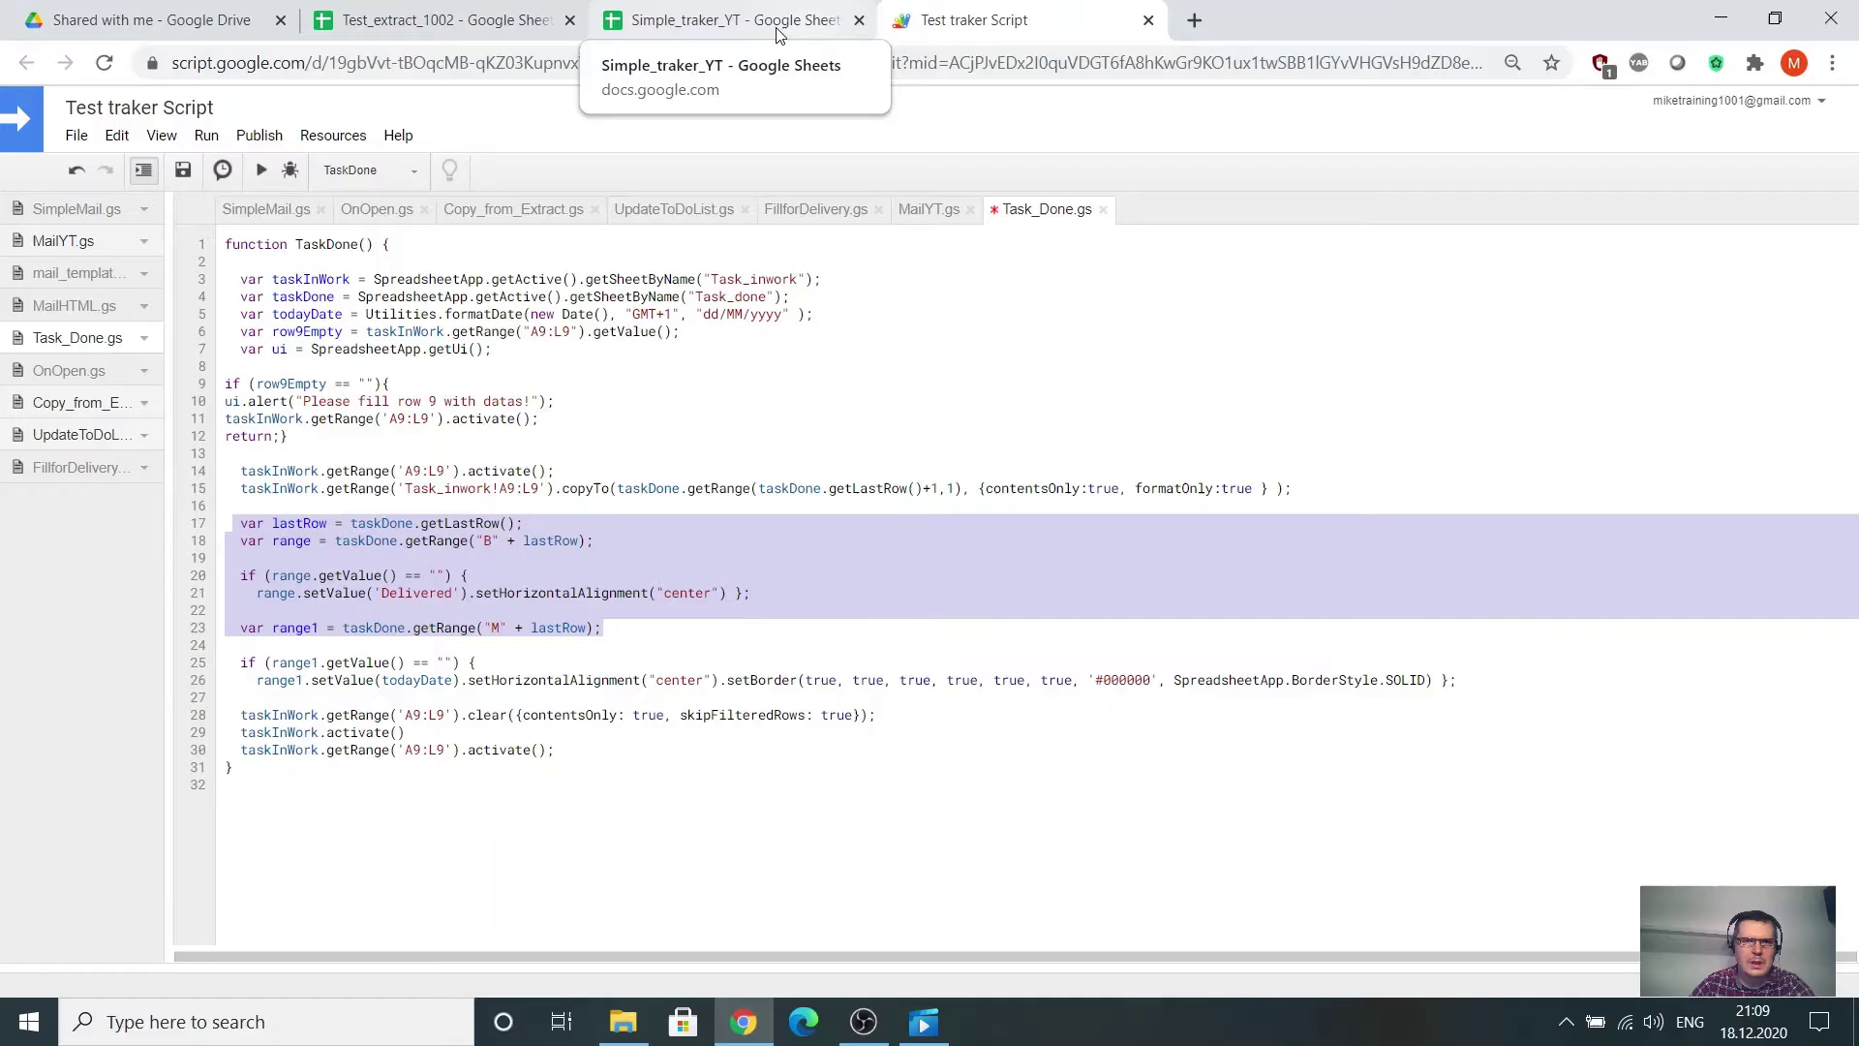
Clear the Delivered status in B3 and the 17/12/2020 date in M3 on Task_done.
left_click(689, 26)
left_click(603, 452)
left_click(242, 368)
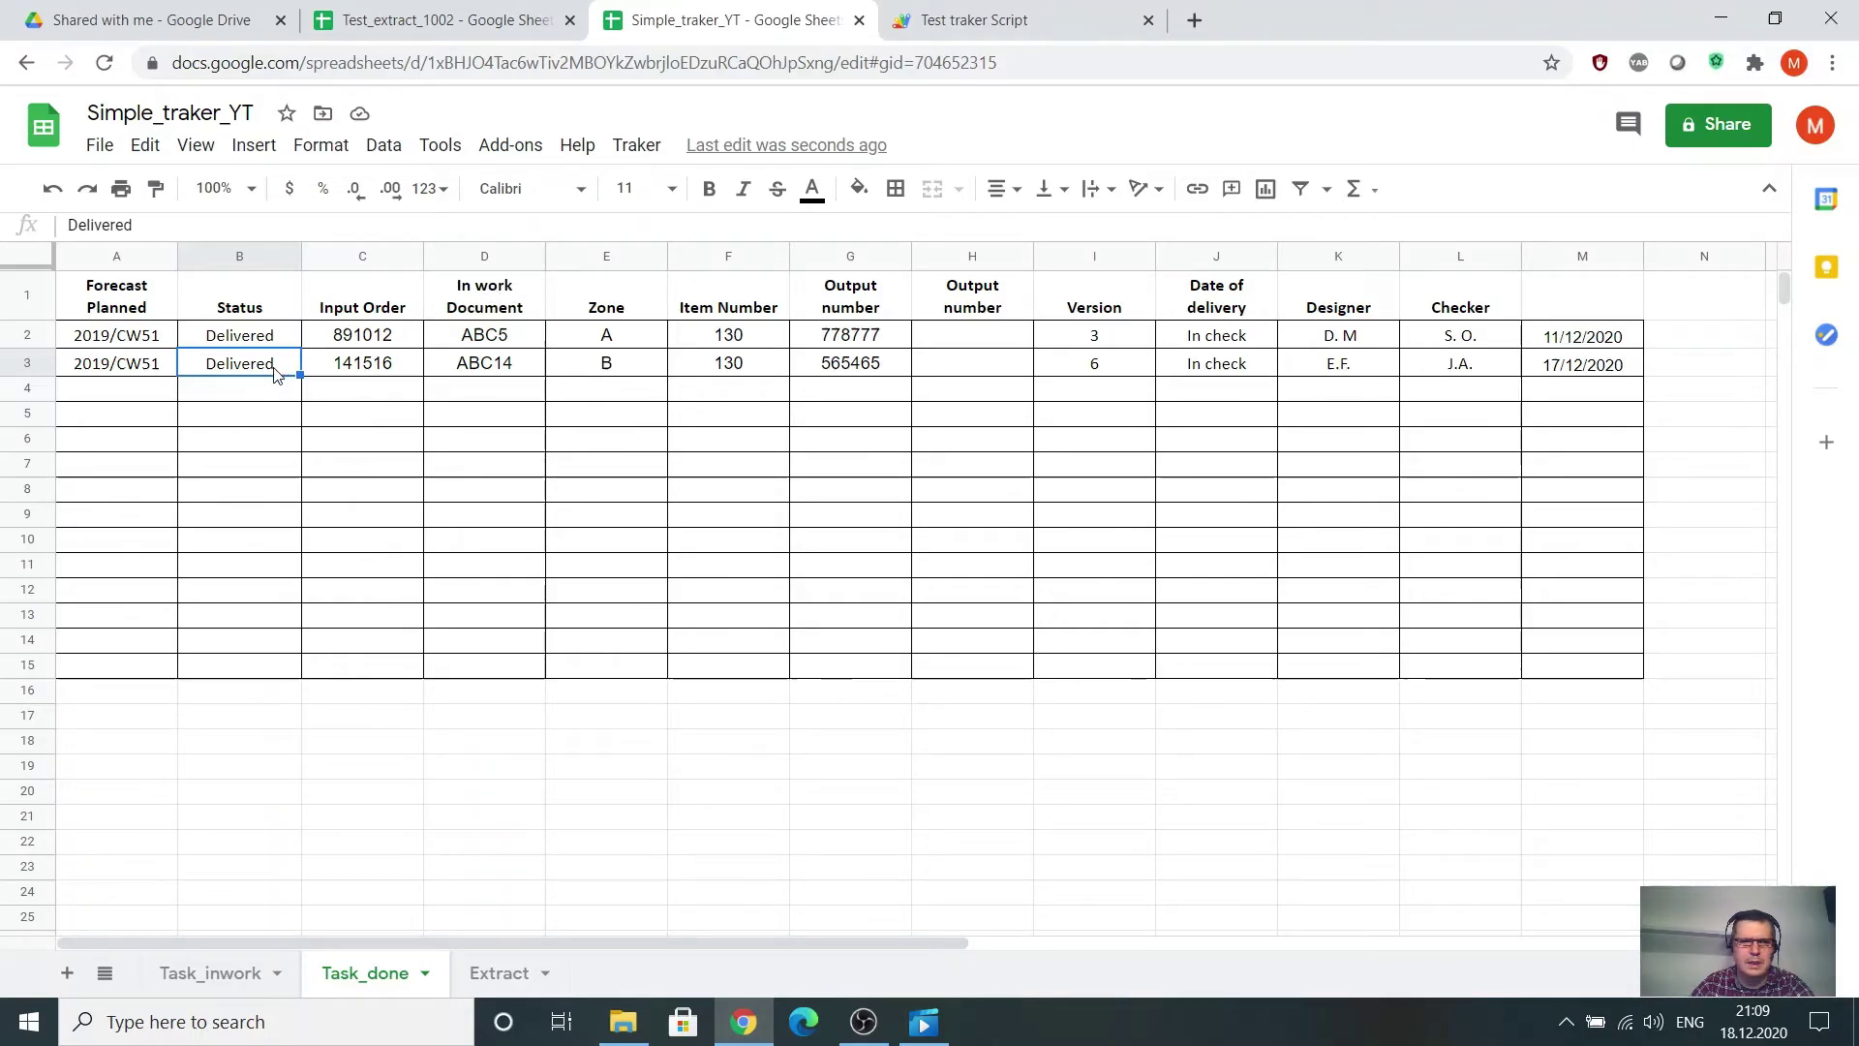
key("Delete")
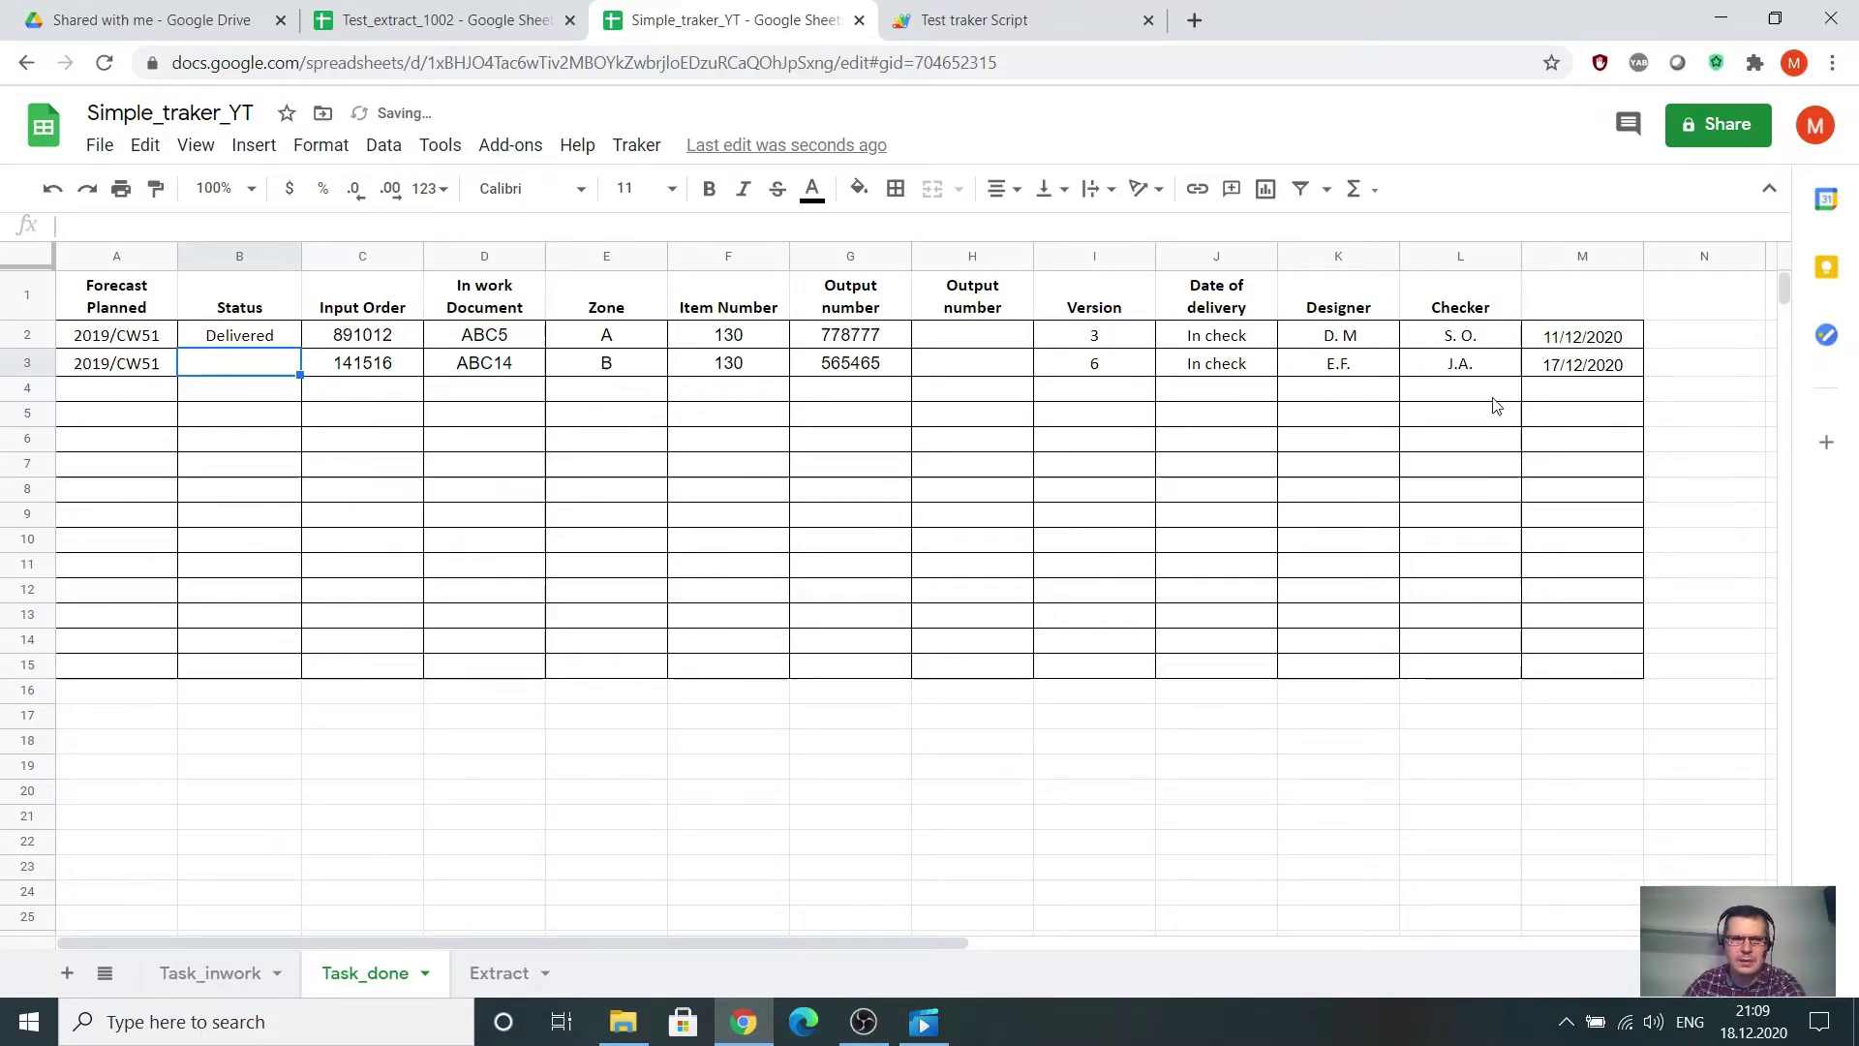
left_click(1584, 369)
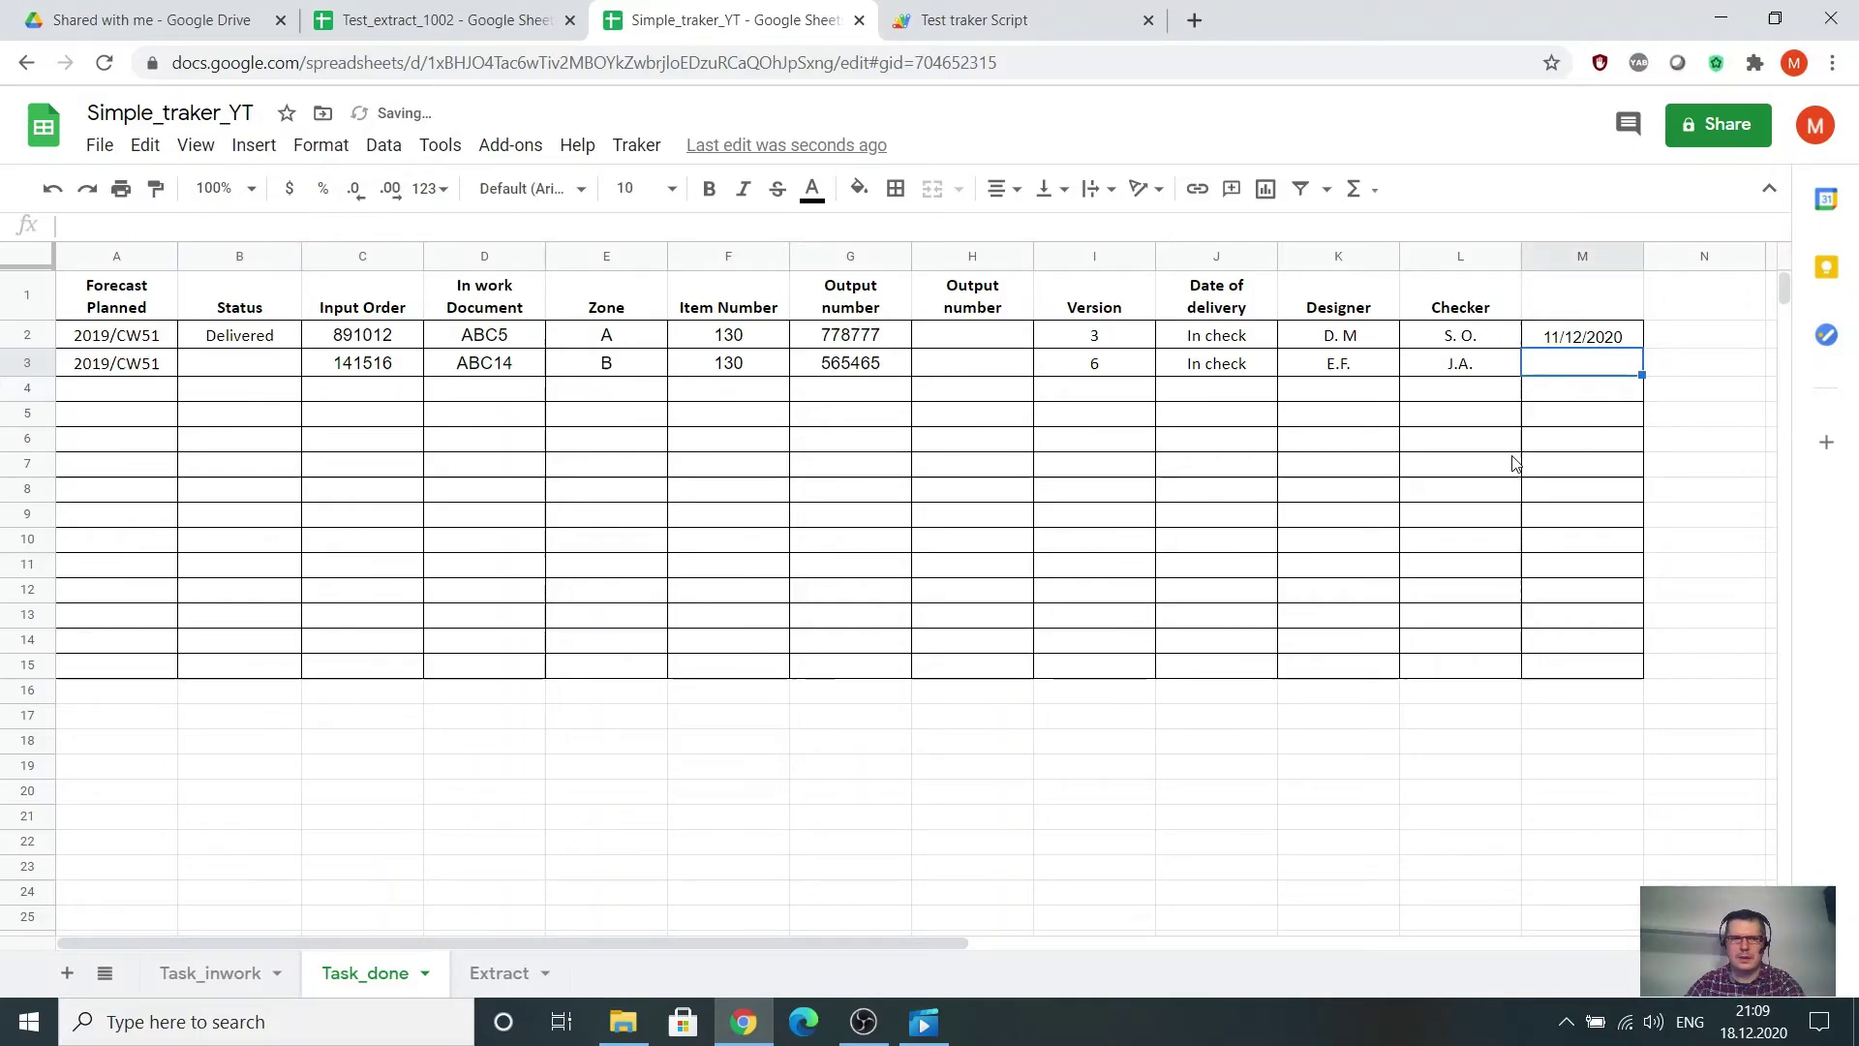
left_click(1094, 464)
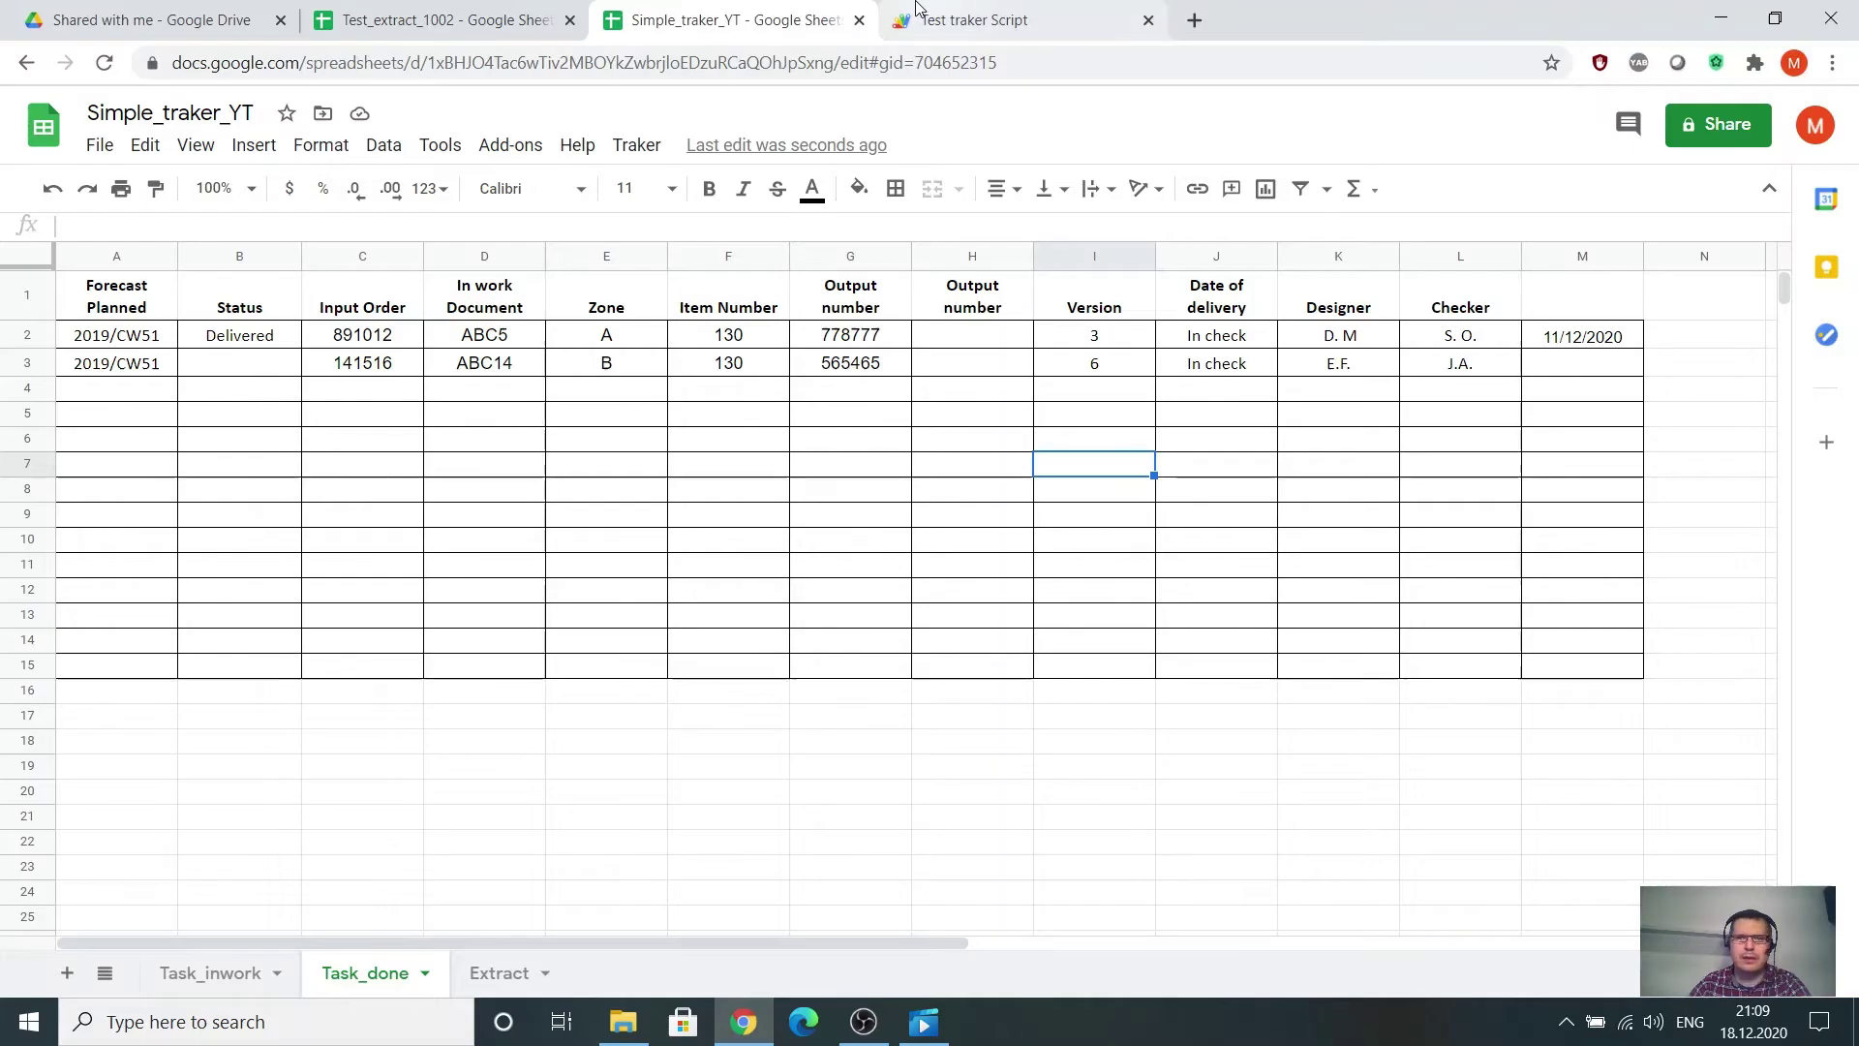
left_click(1007, 19)
Relate the TaskDone date code to the empty date cell M3 on Task_done.
left_click(250, 611)
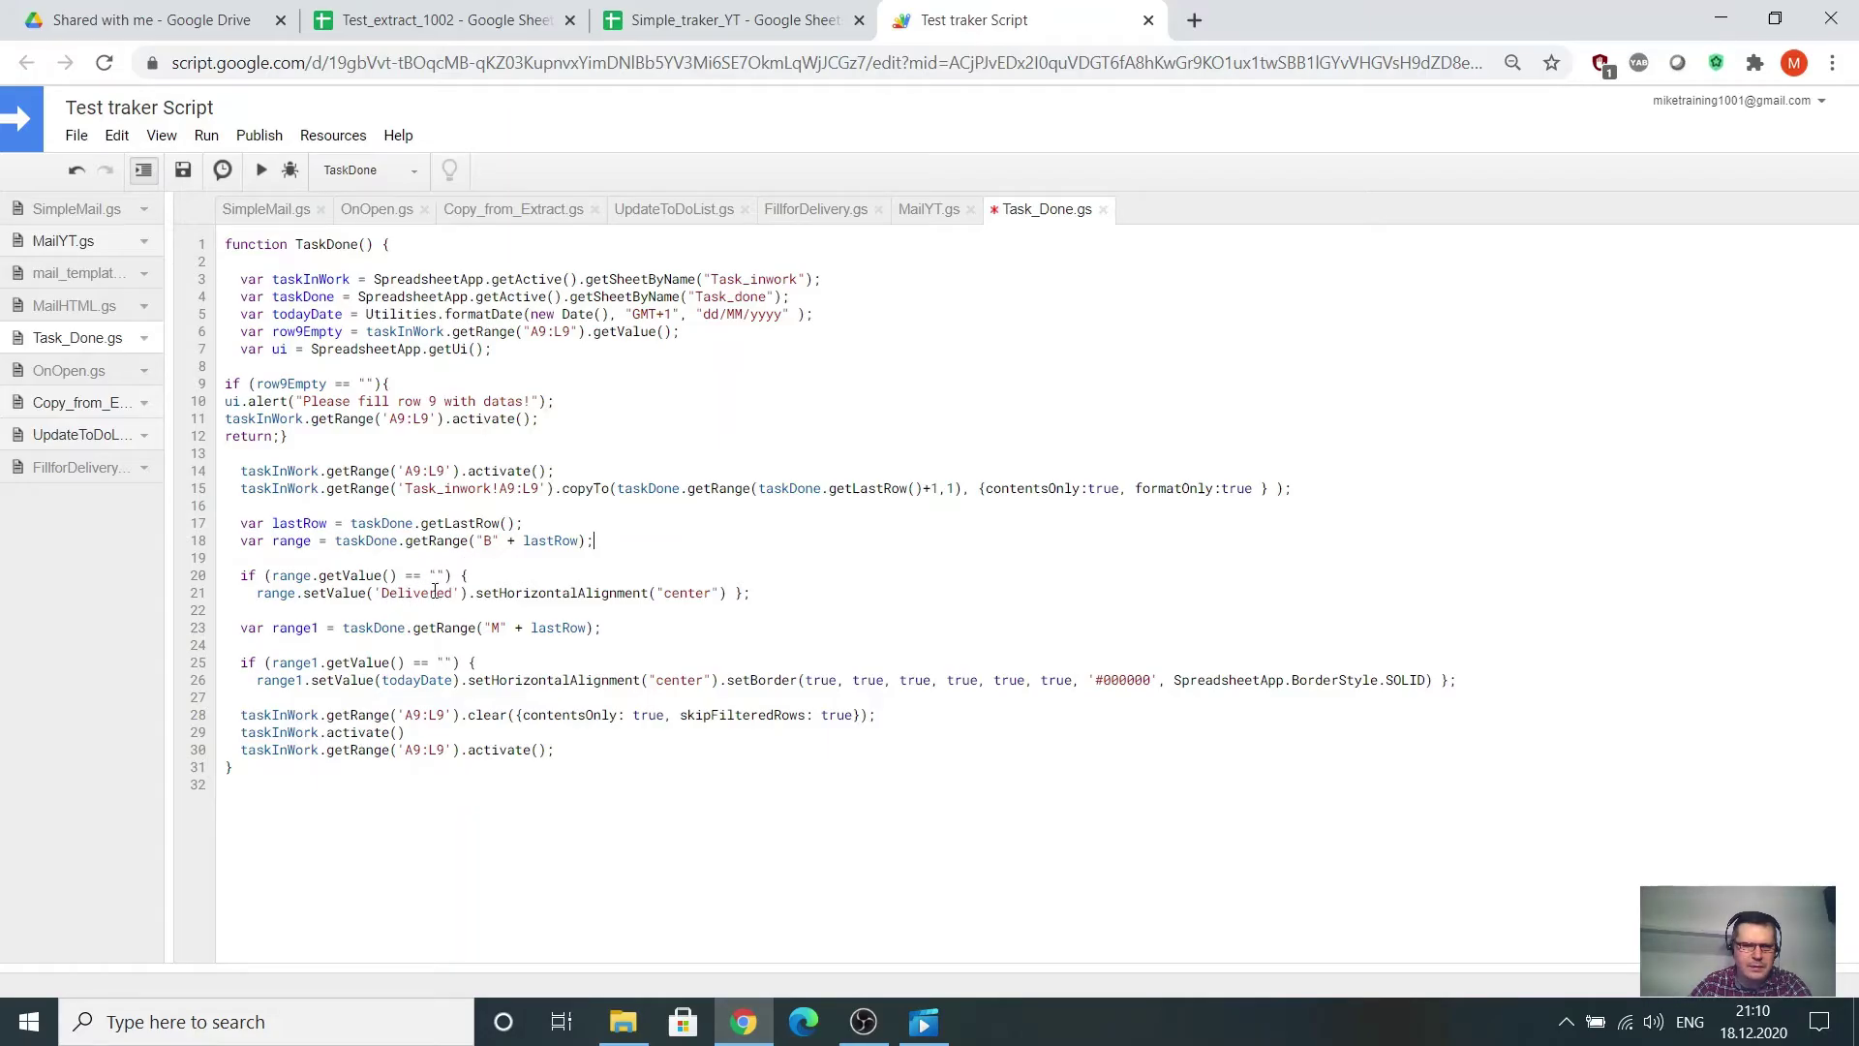
left_click(738, 27)
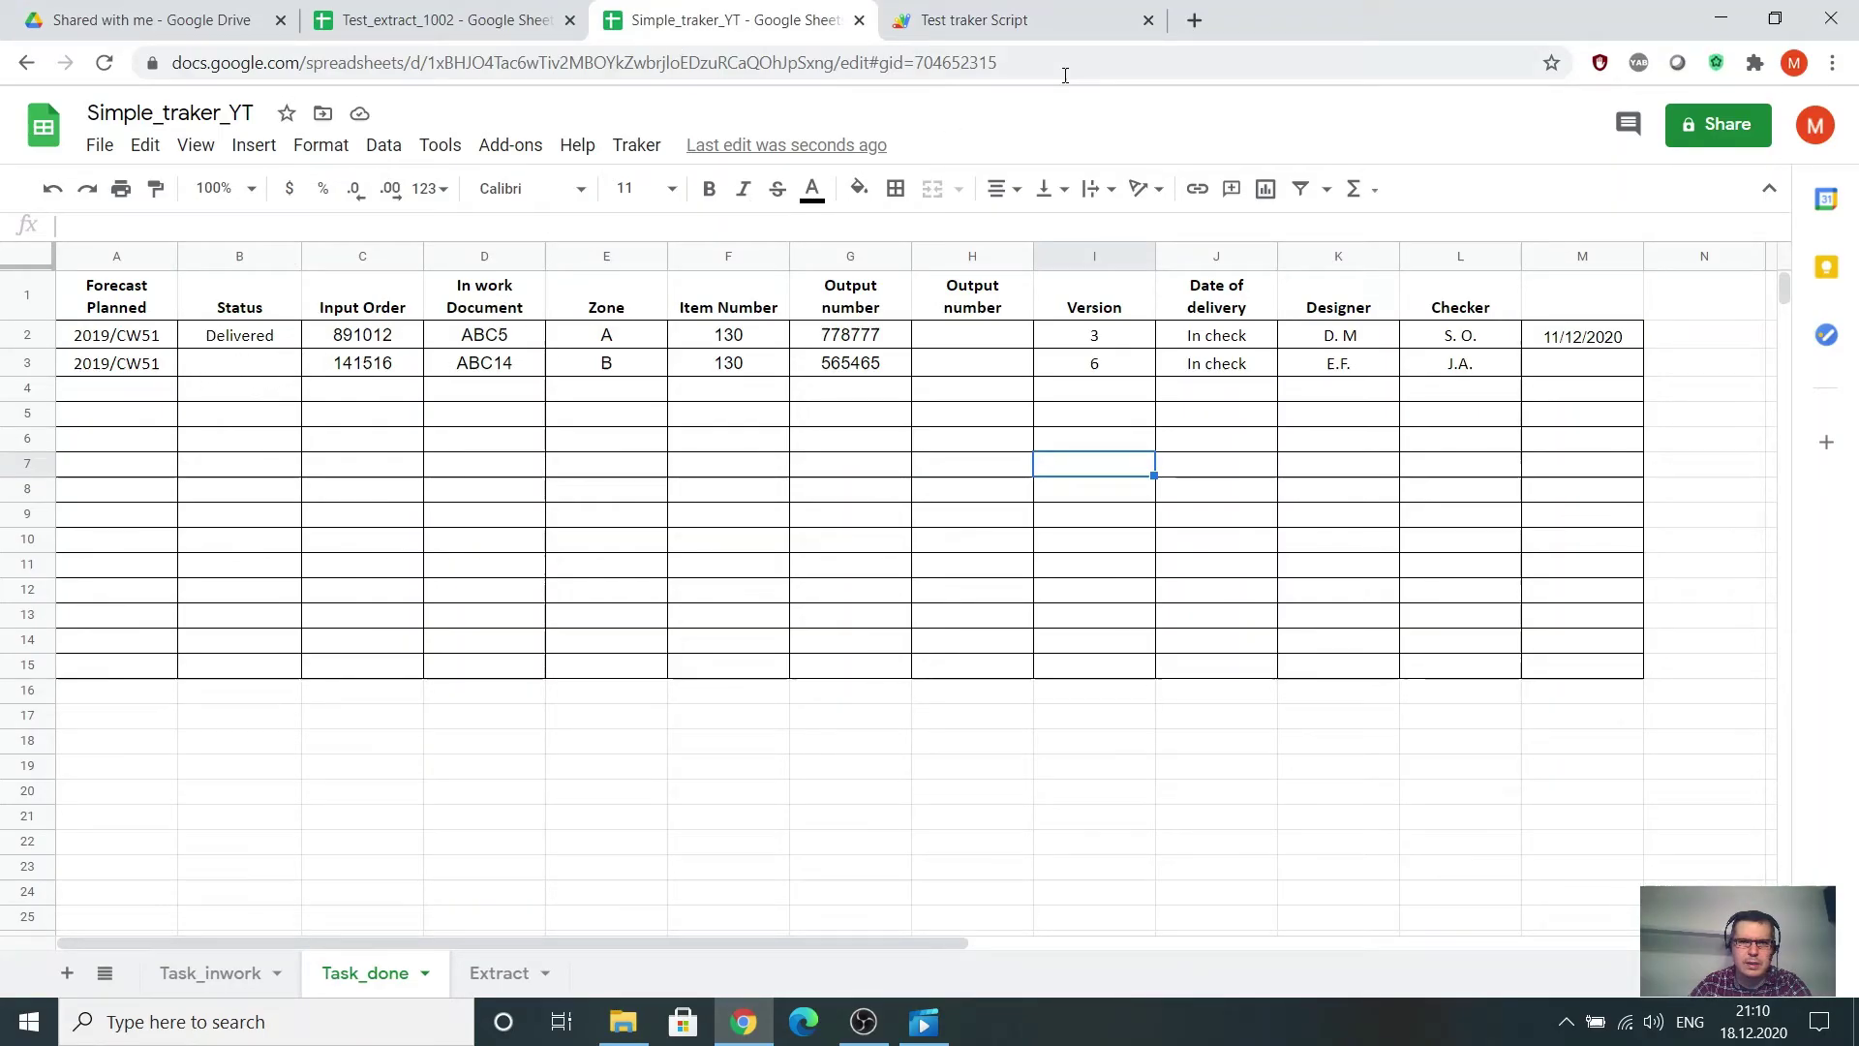
left_click(974, 20)
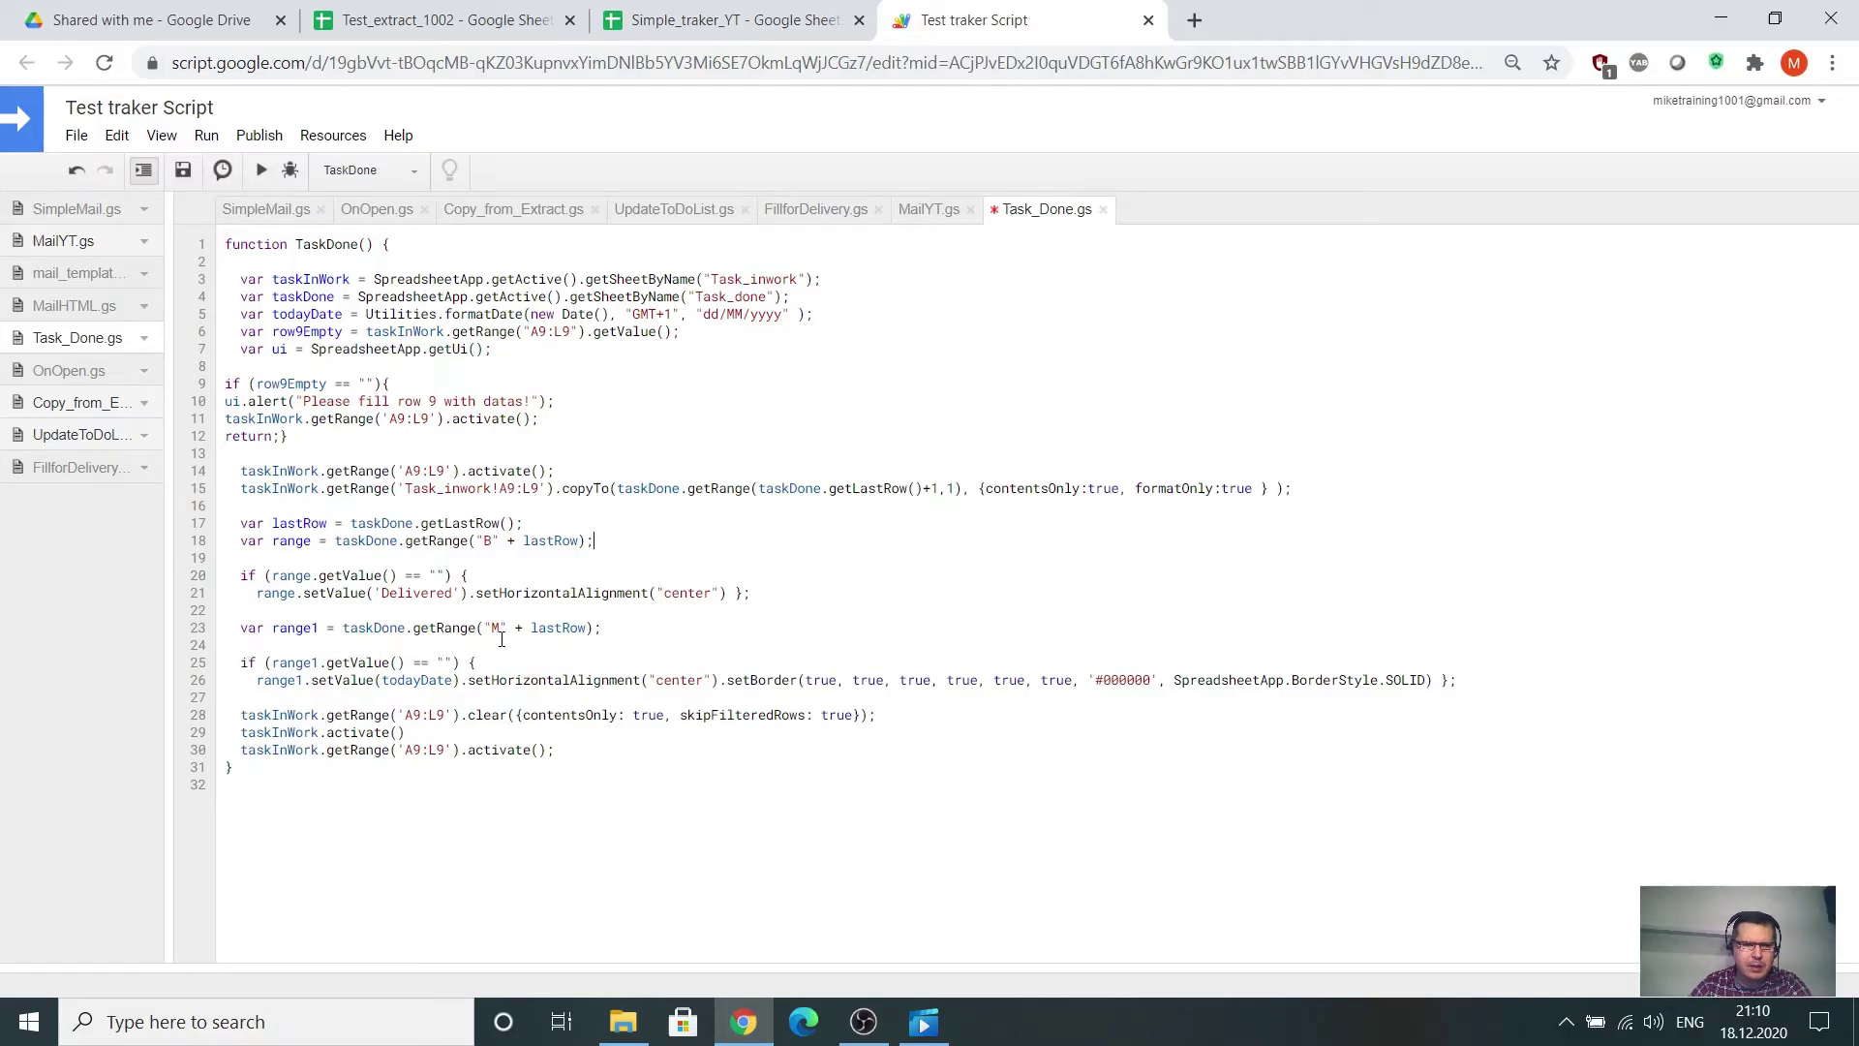
left_click(670, 29)
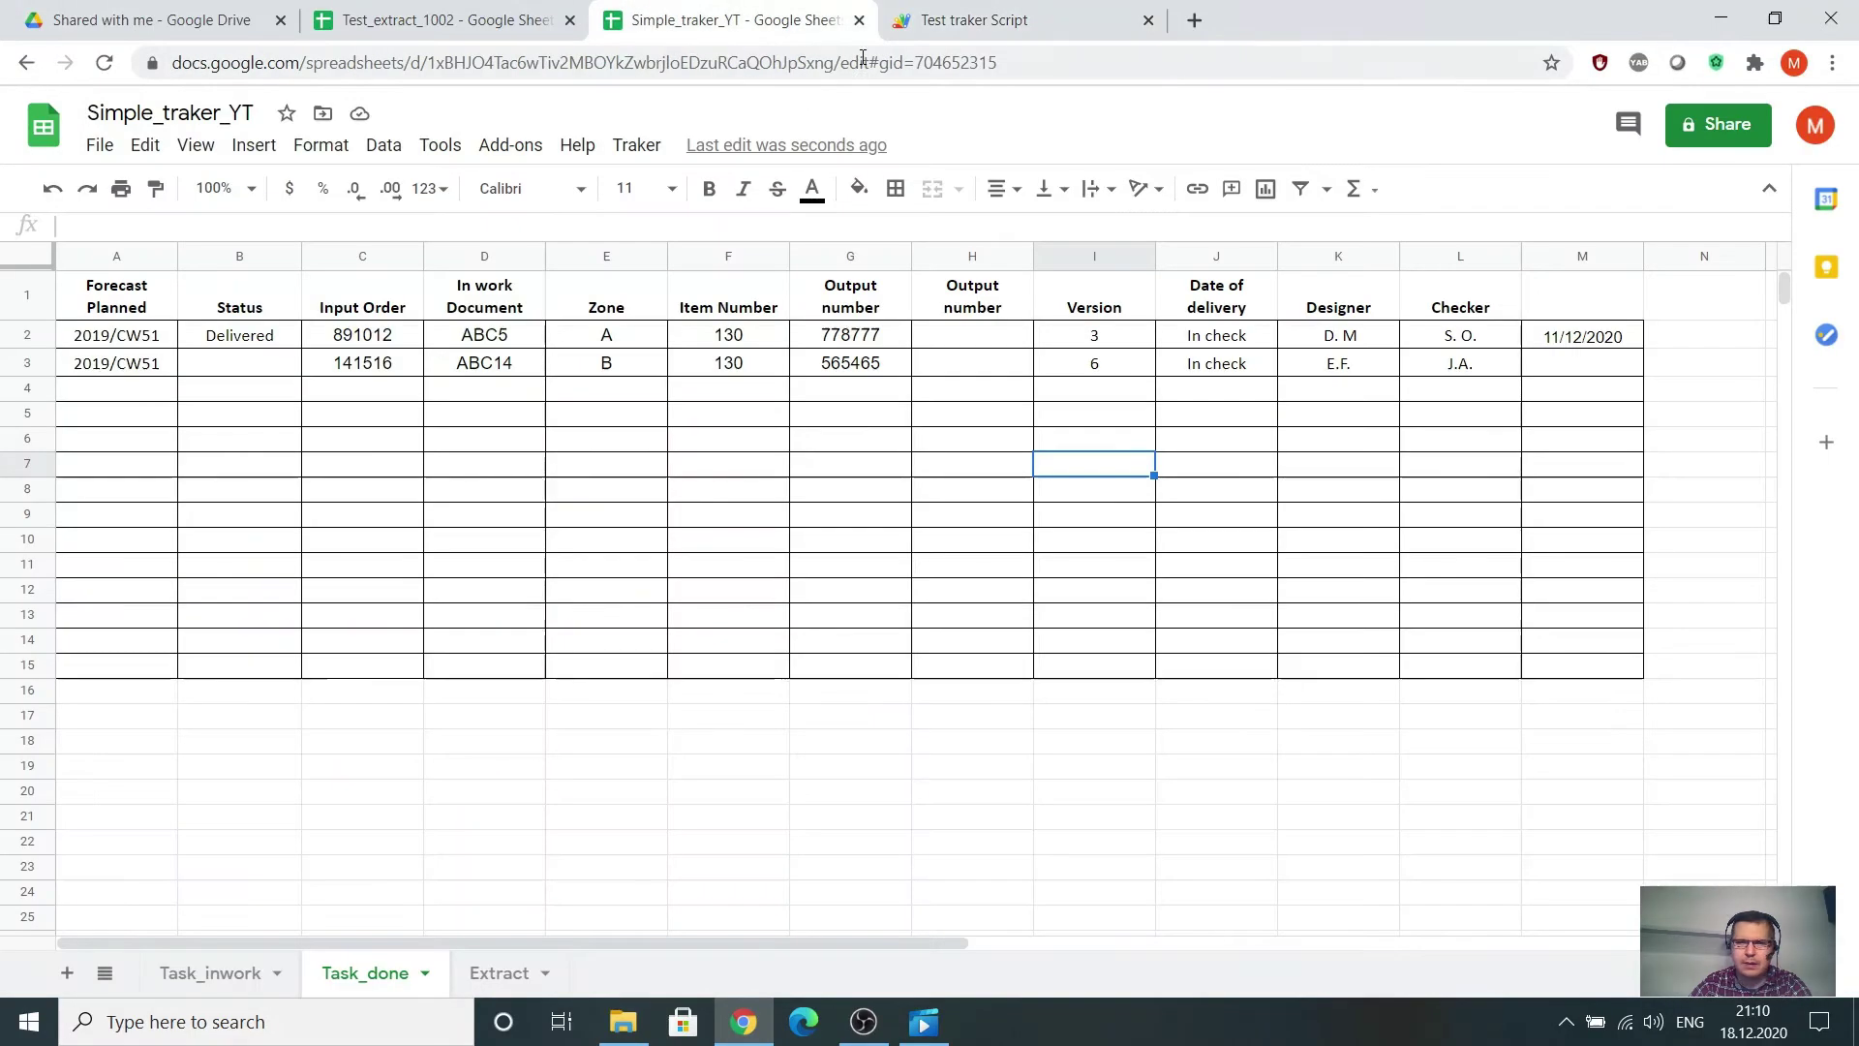
left_click(1588, 364)
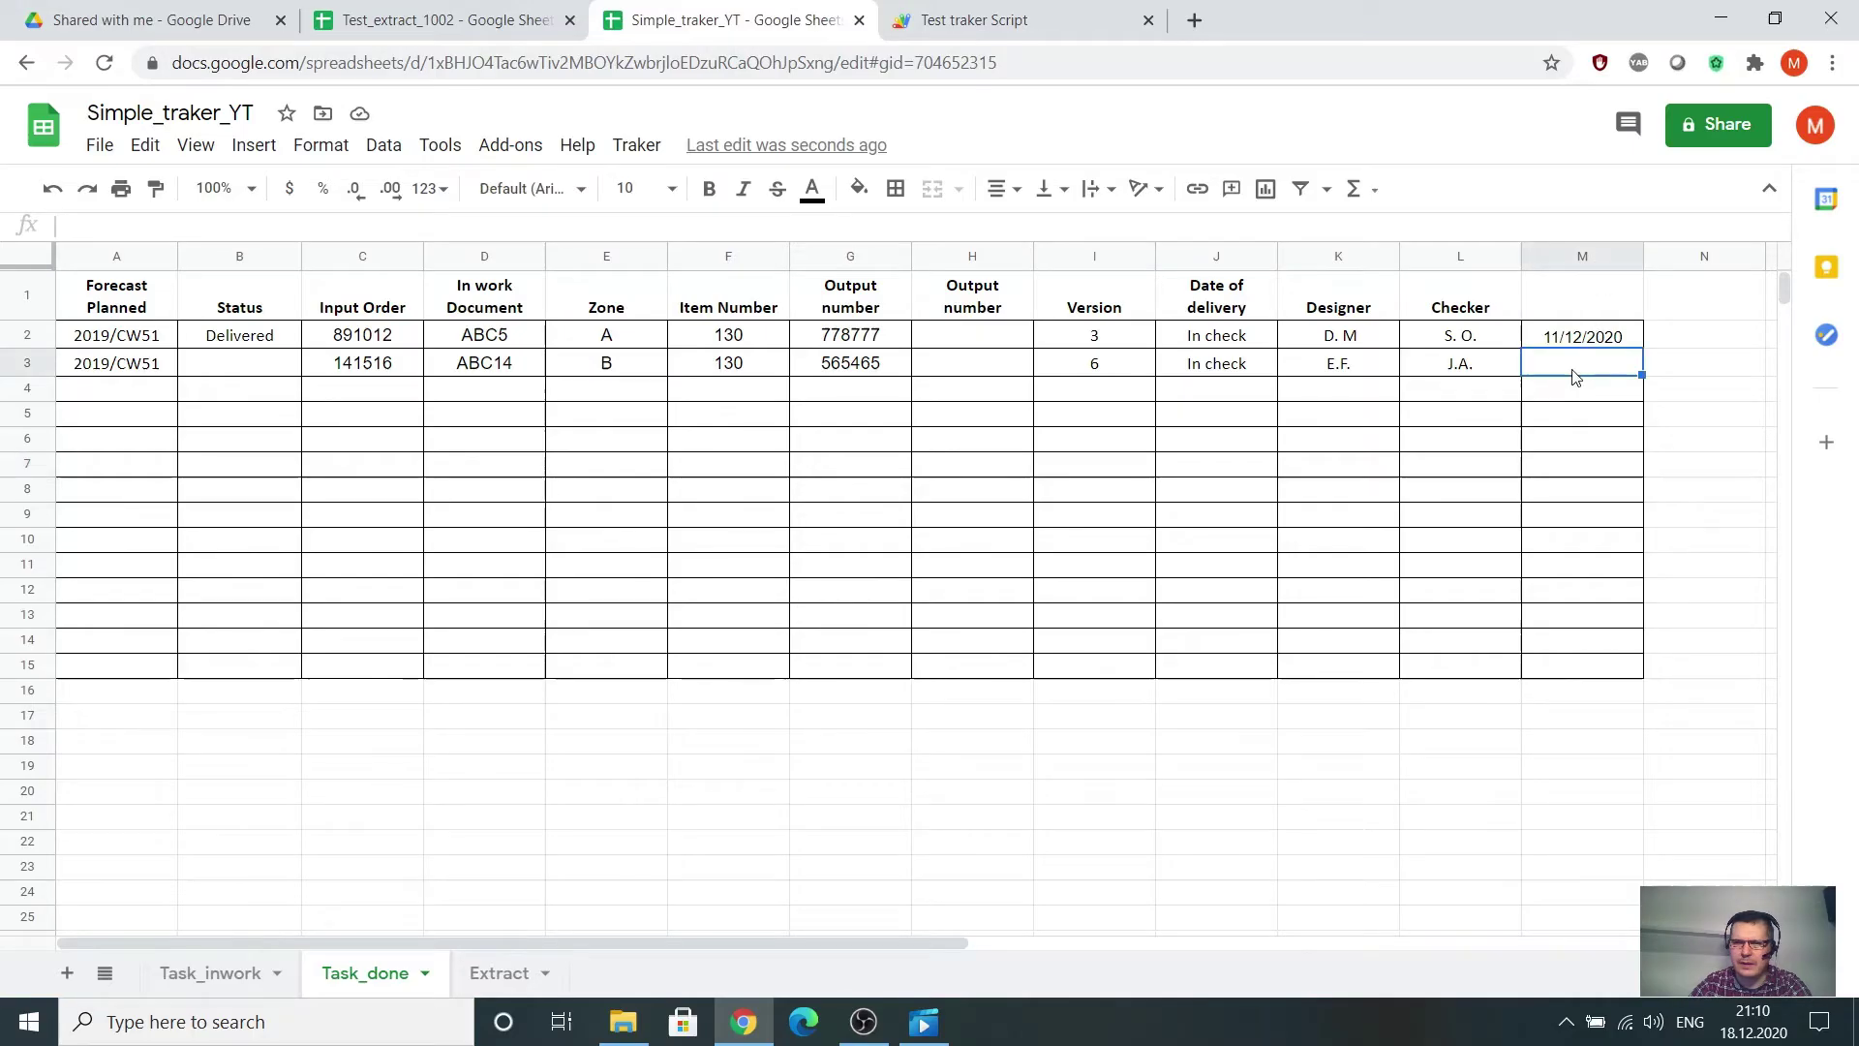
left_click(980, 21)
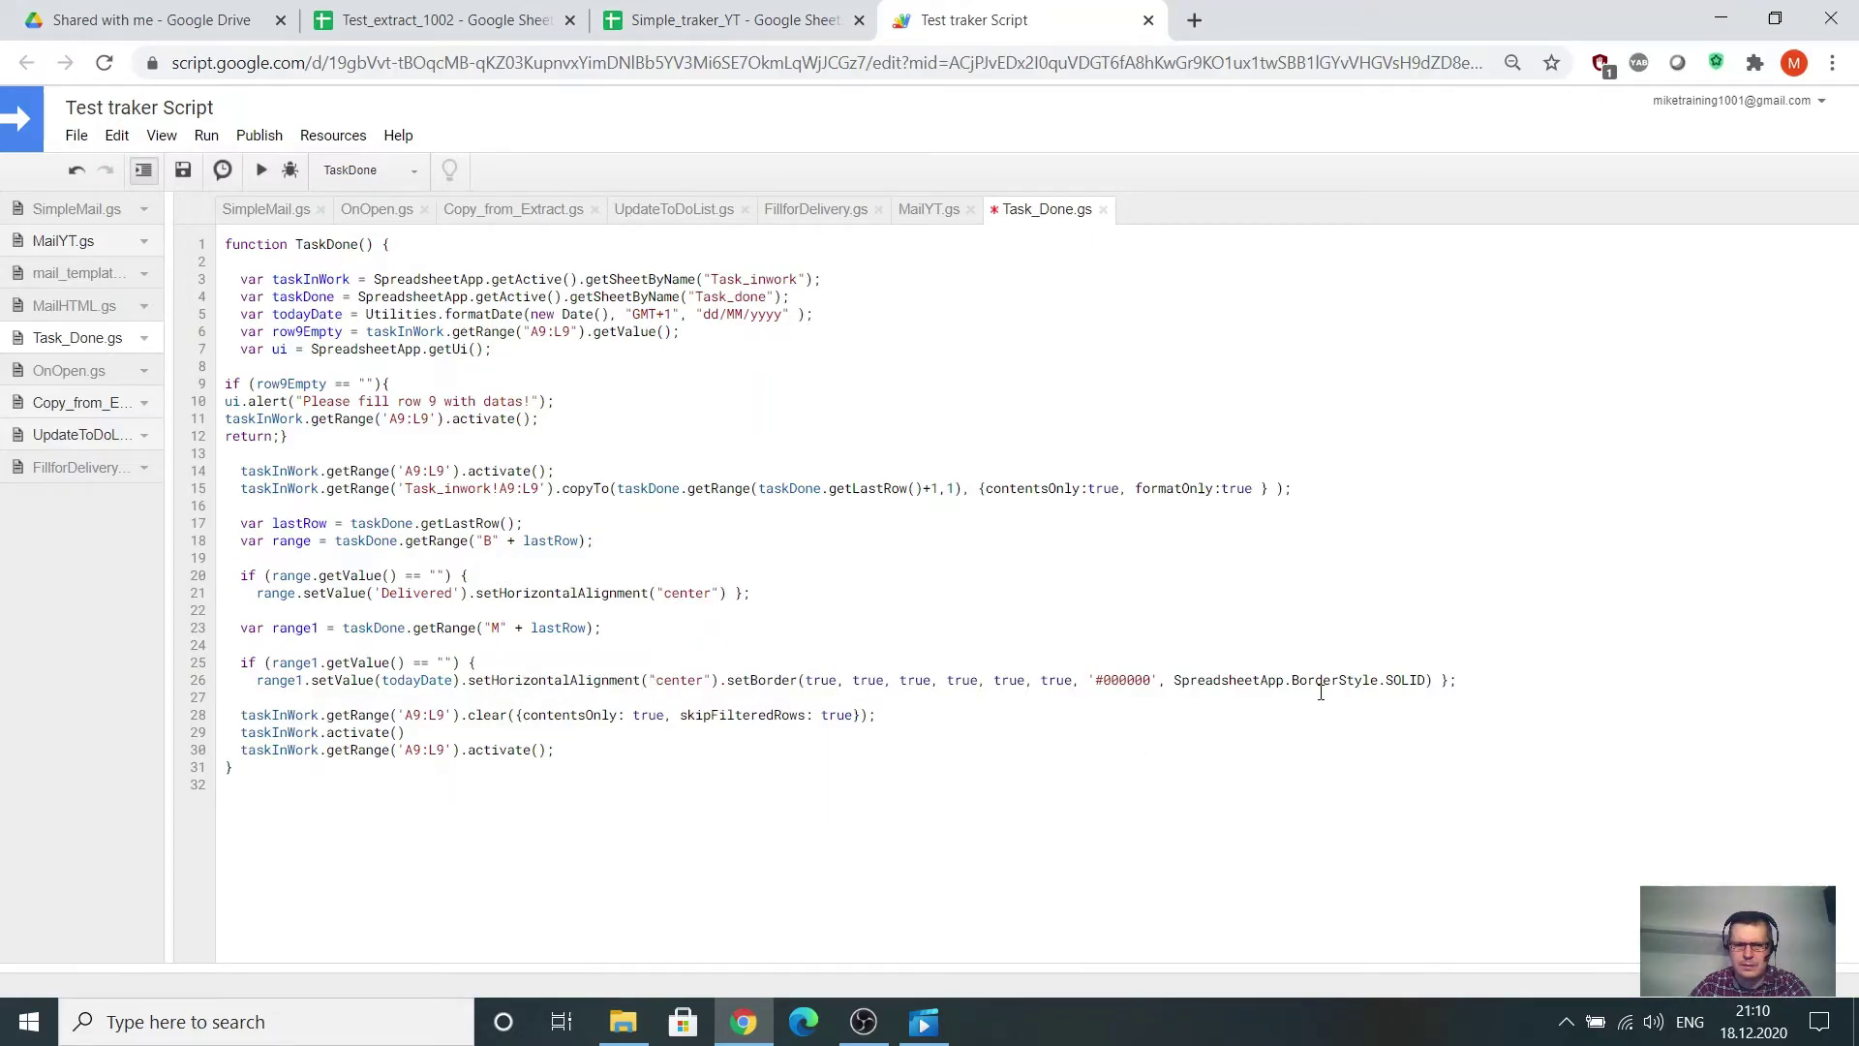
Give empty cell J18 on Task_done all borders as a demonstration.
left_click(732, 10)
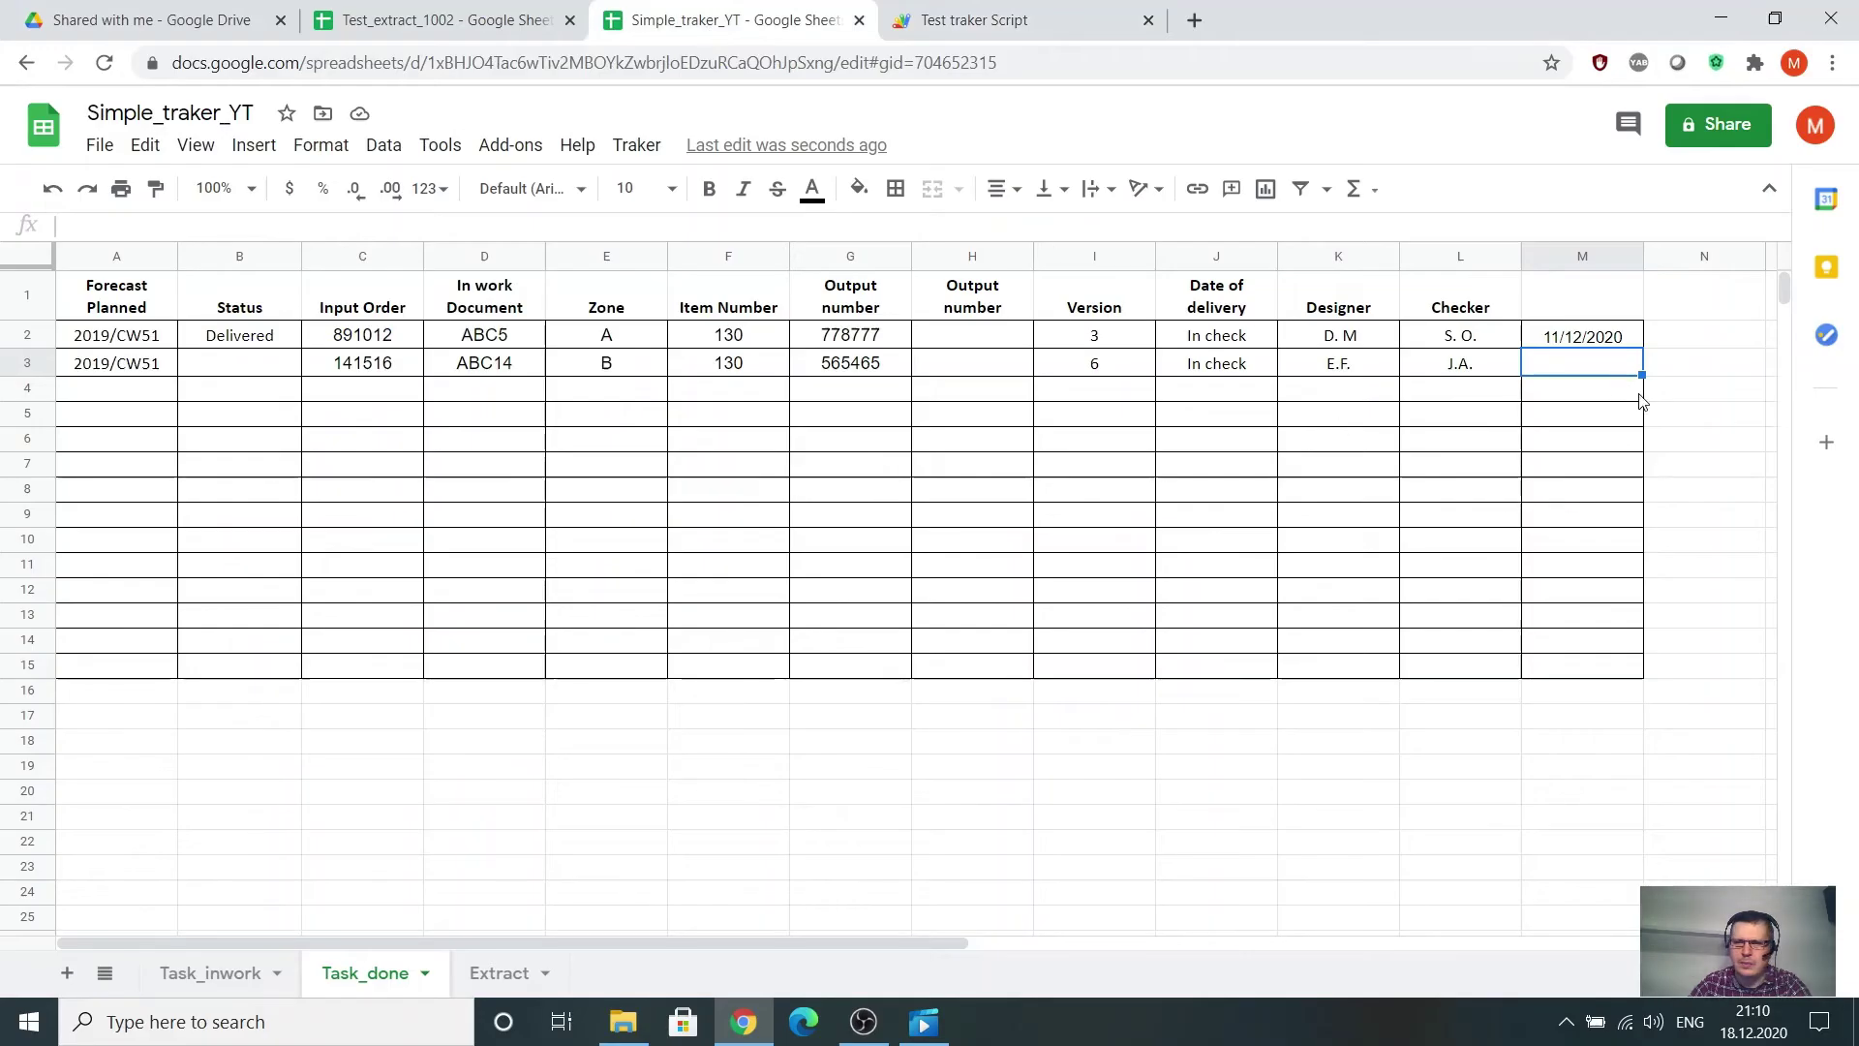
left_click(1218, 741)
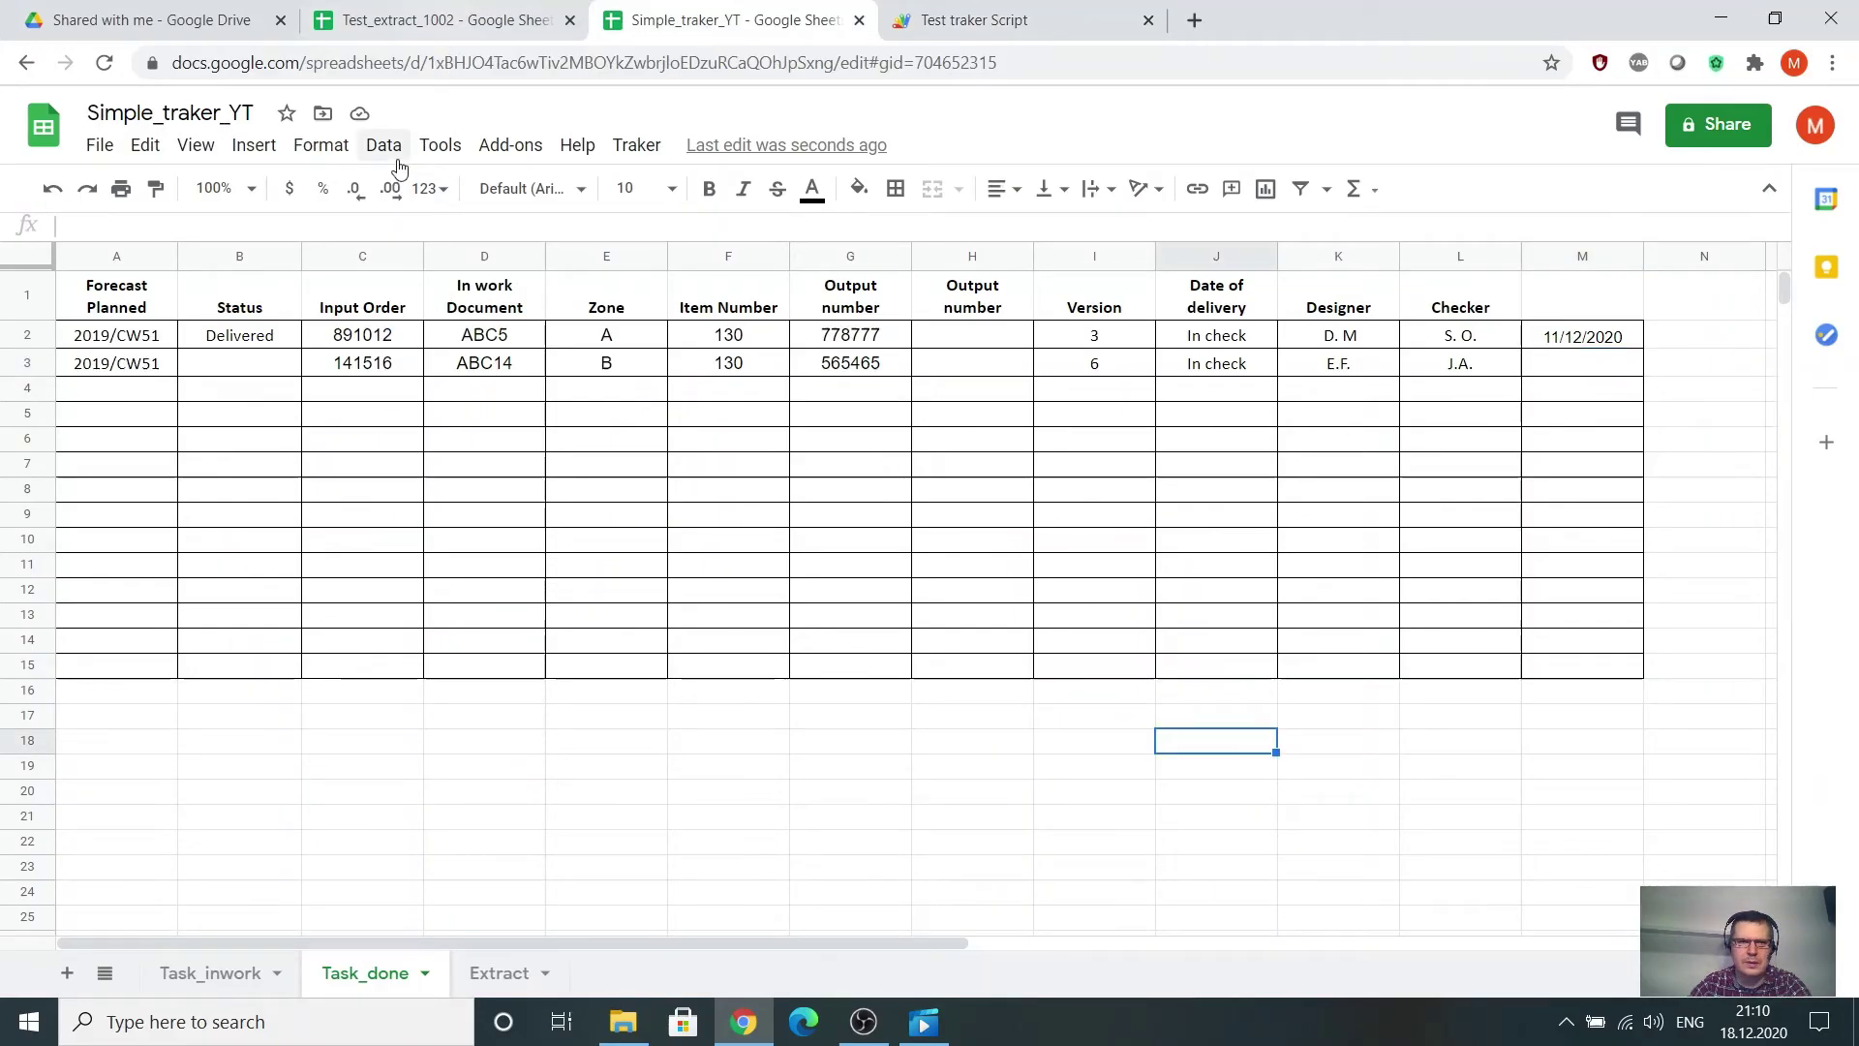
left_click(896, 188)
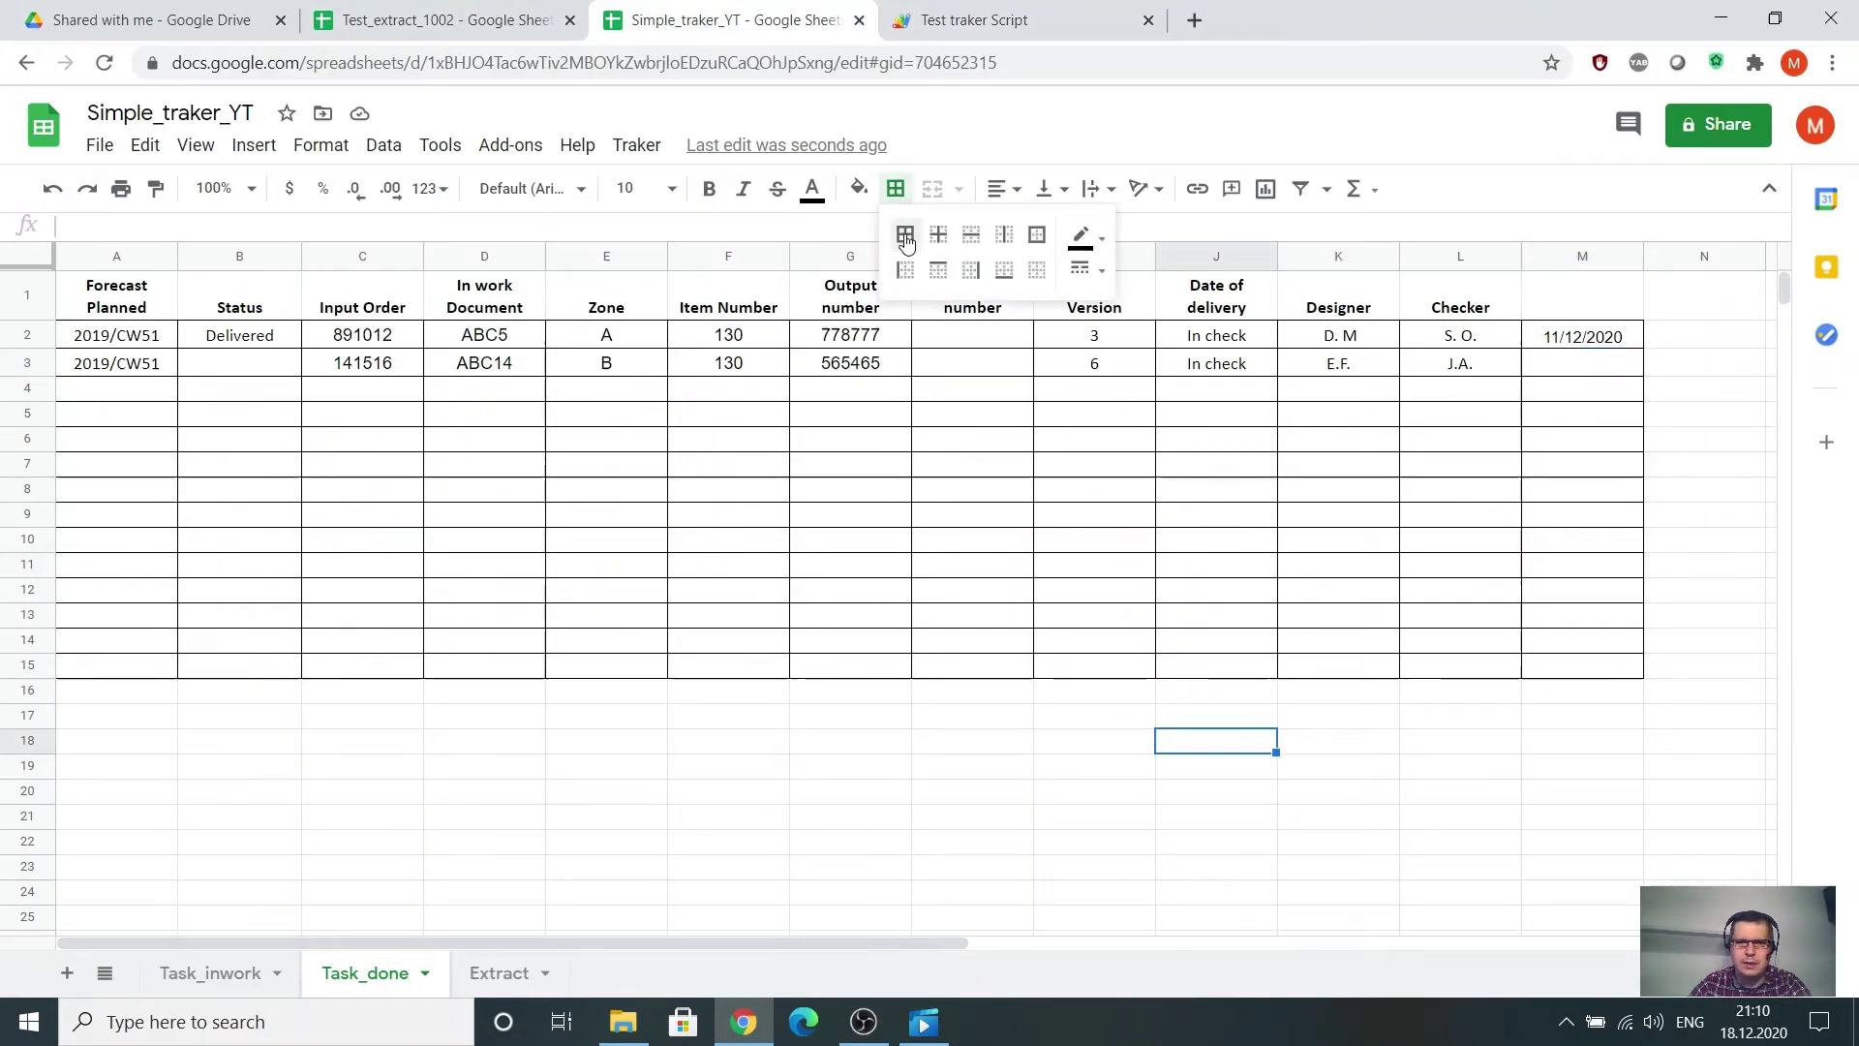
left_click(1228, 742)
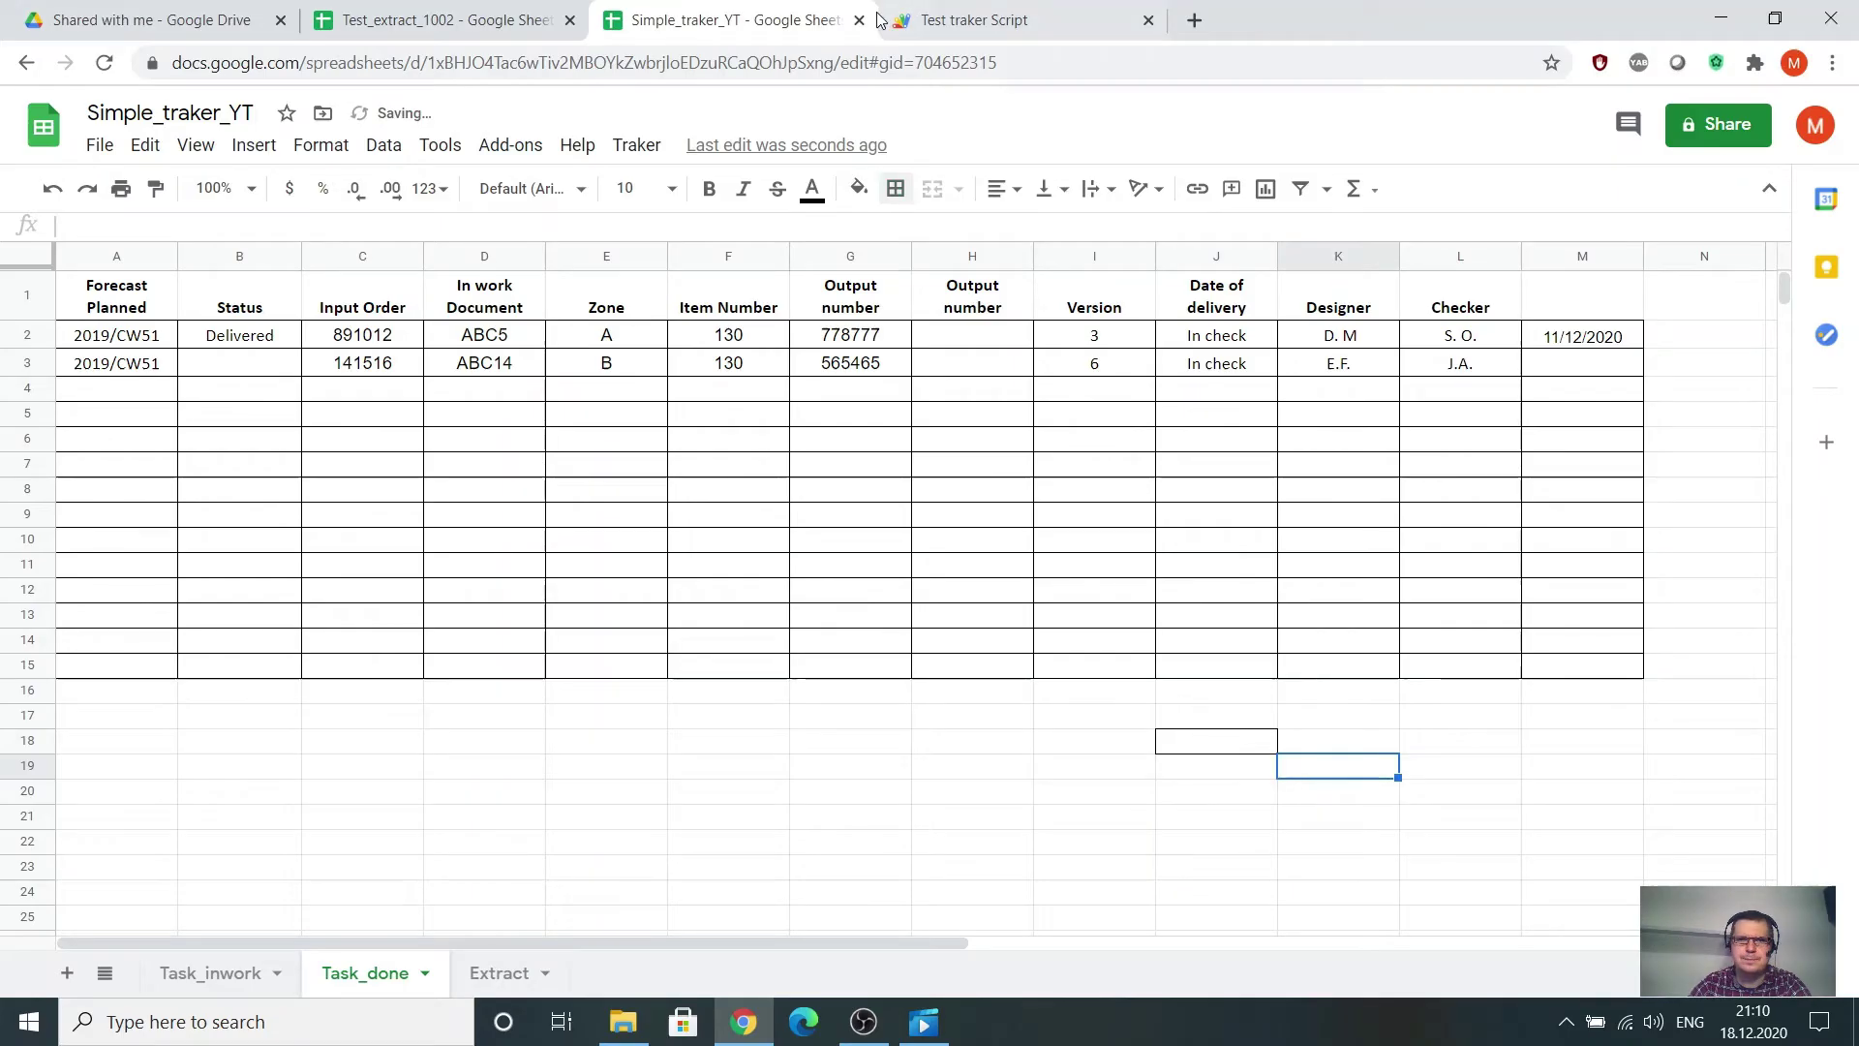
left_click(978, 19)
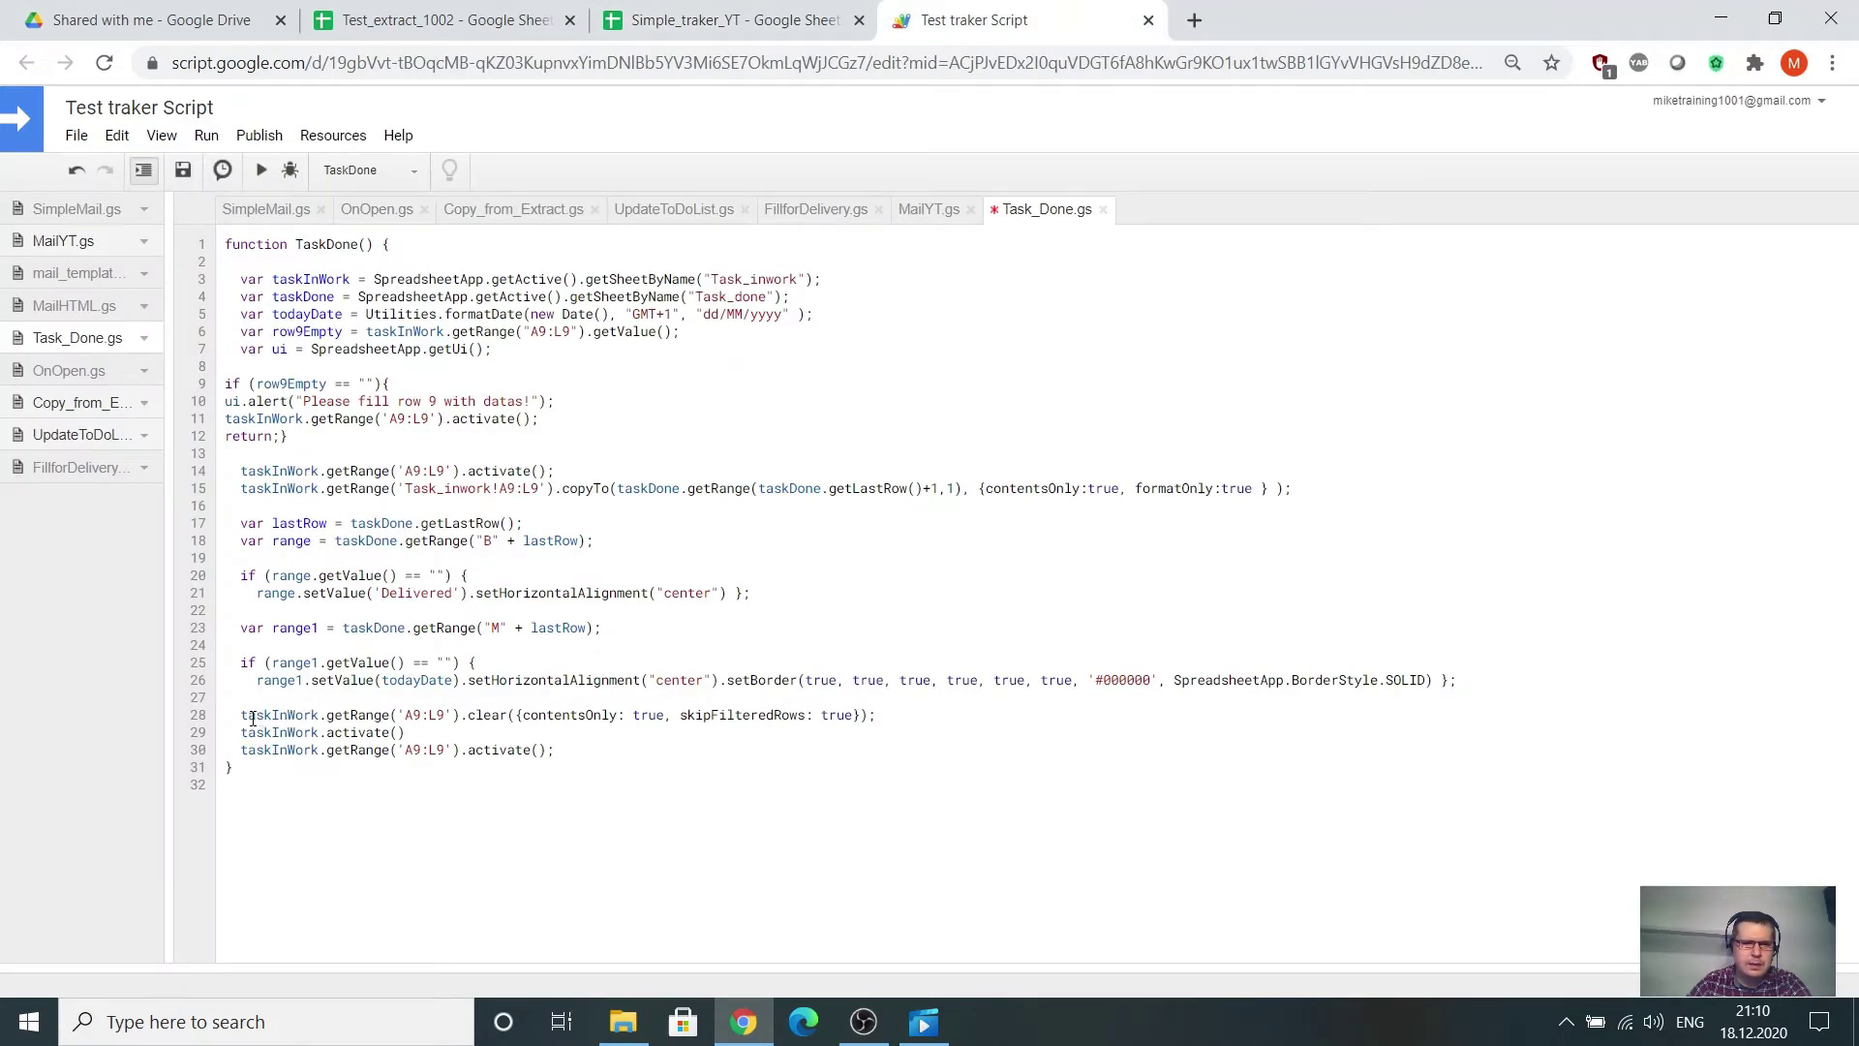
Copy Delivered from B2 into B3 and 11/12/2020 from M2 into M3 on Task_done.
left_click_drag(238, 714, 573, 750)
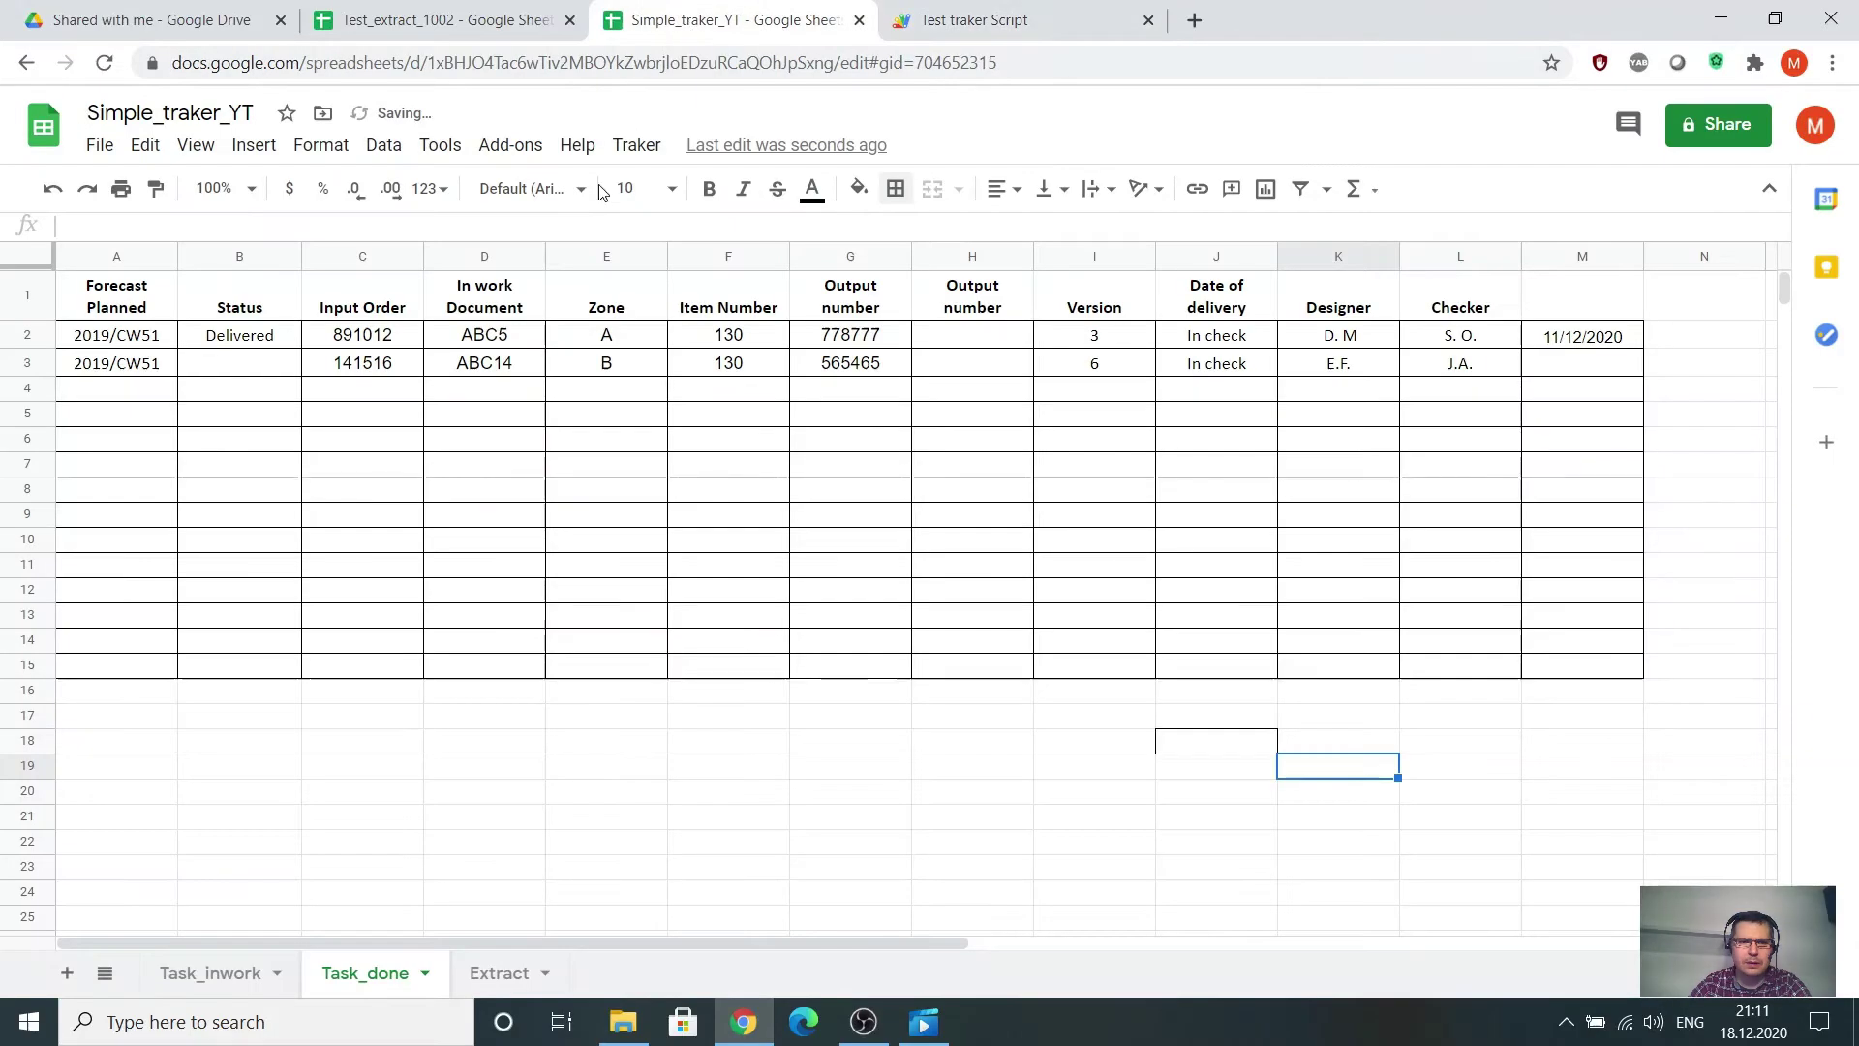
left_click(695, 20)
left_click(247, 336)
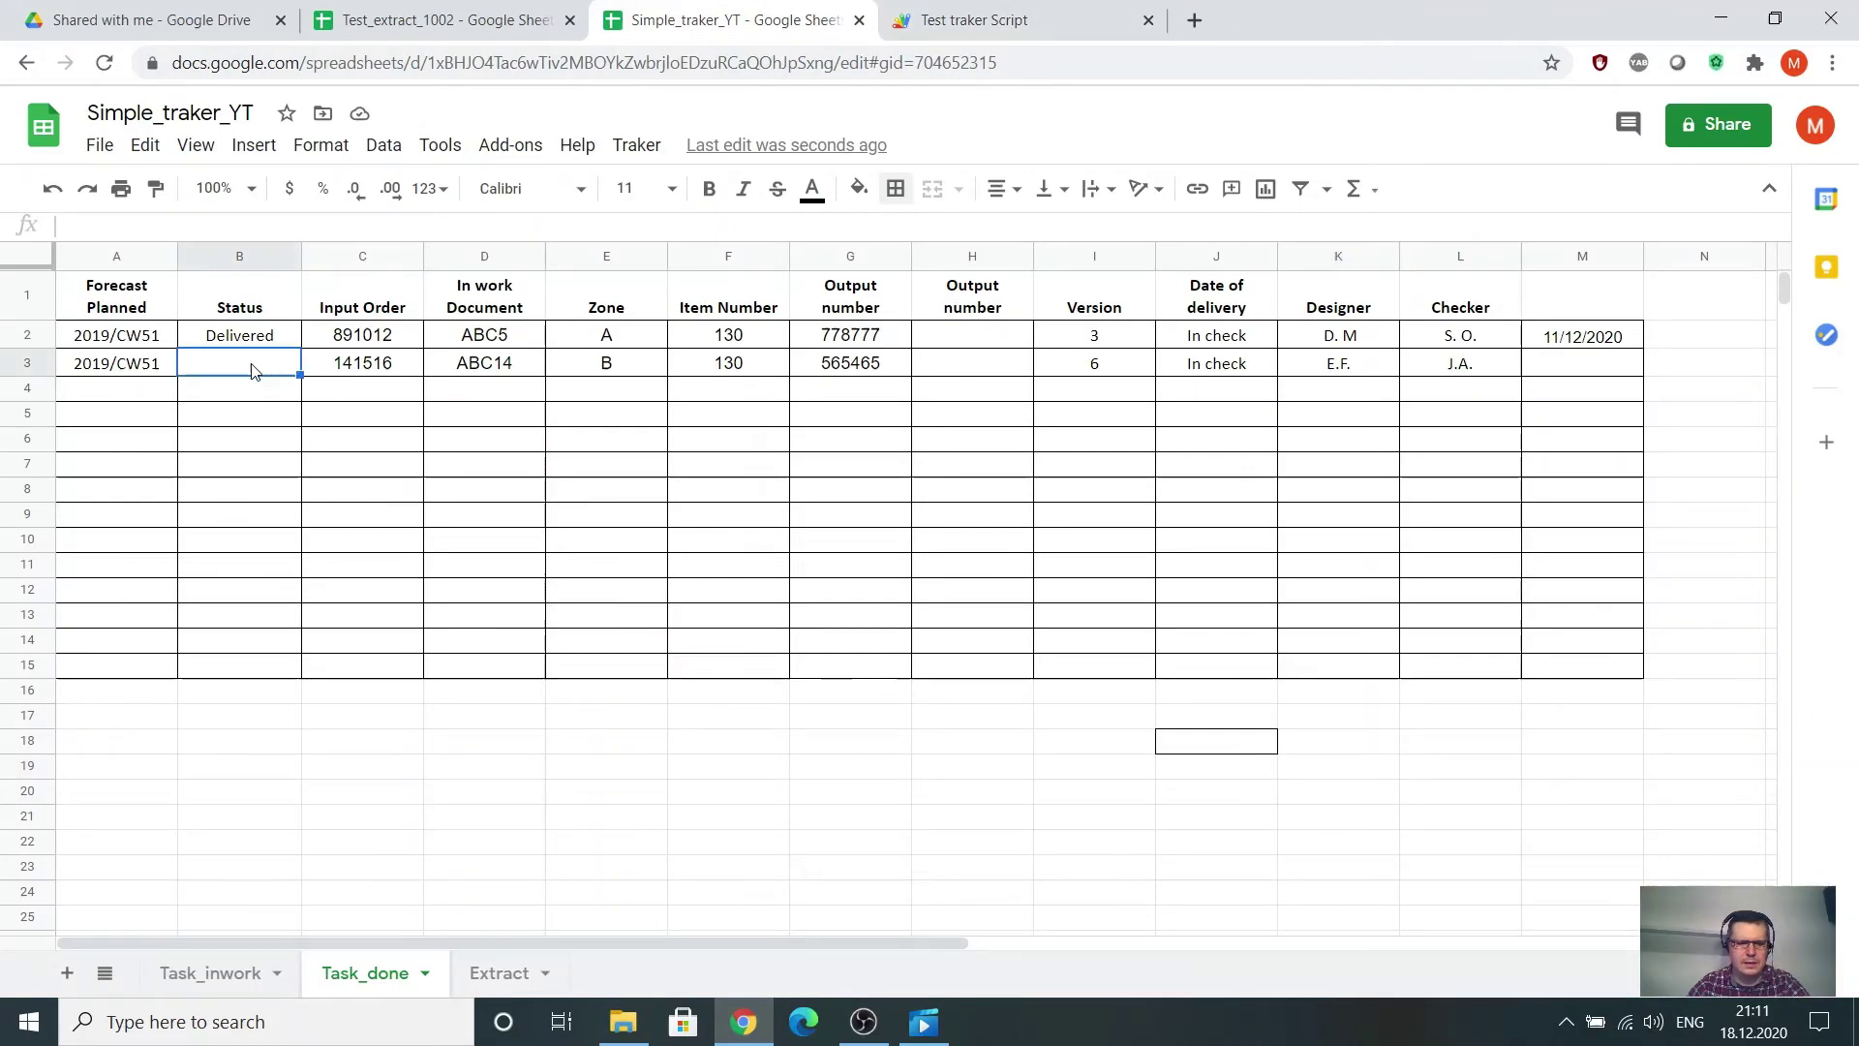
key("ctrl+c")
left_click(239, 365)
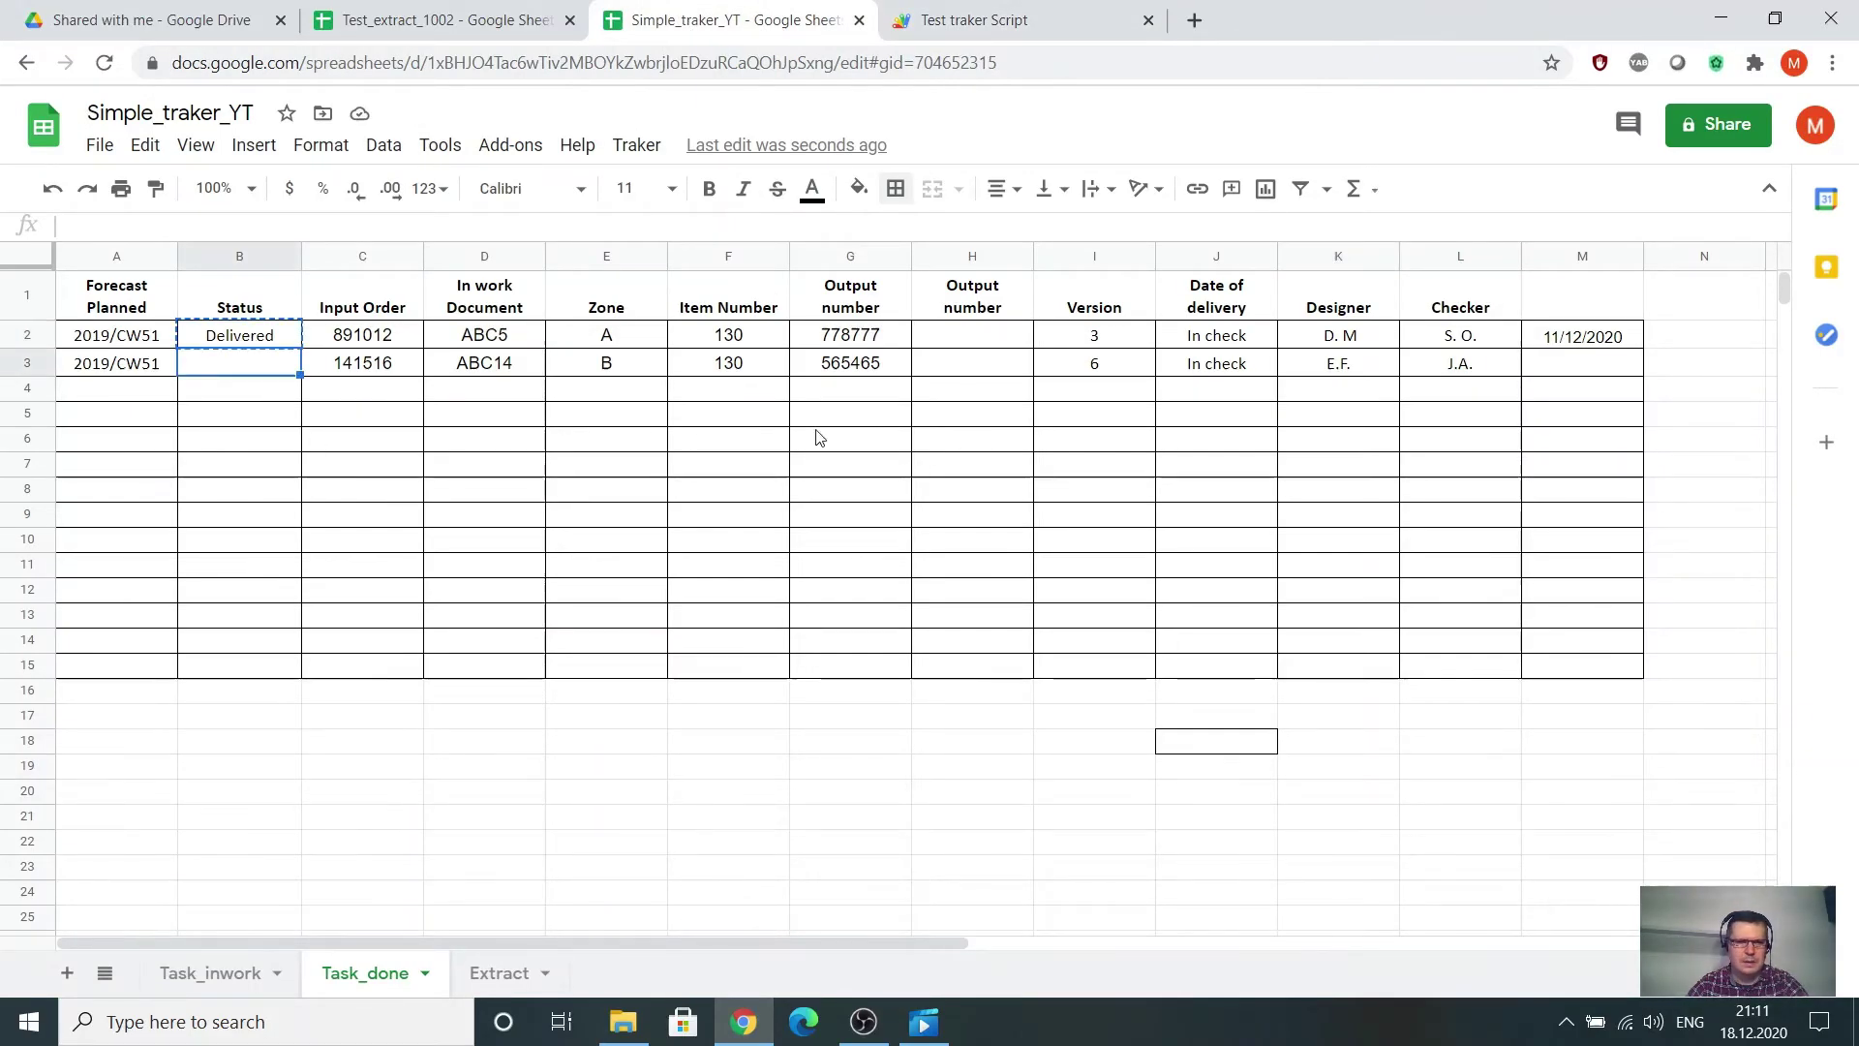
key("ctrl+v")
left_click(1574, 341)
key("ctrl+c")
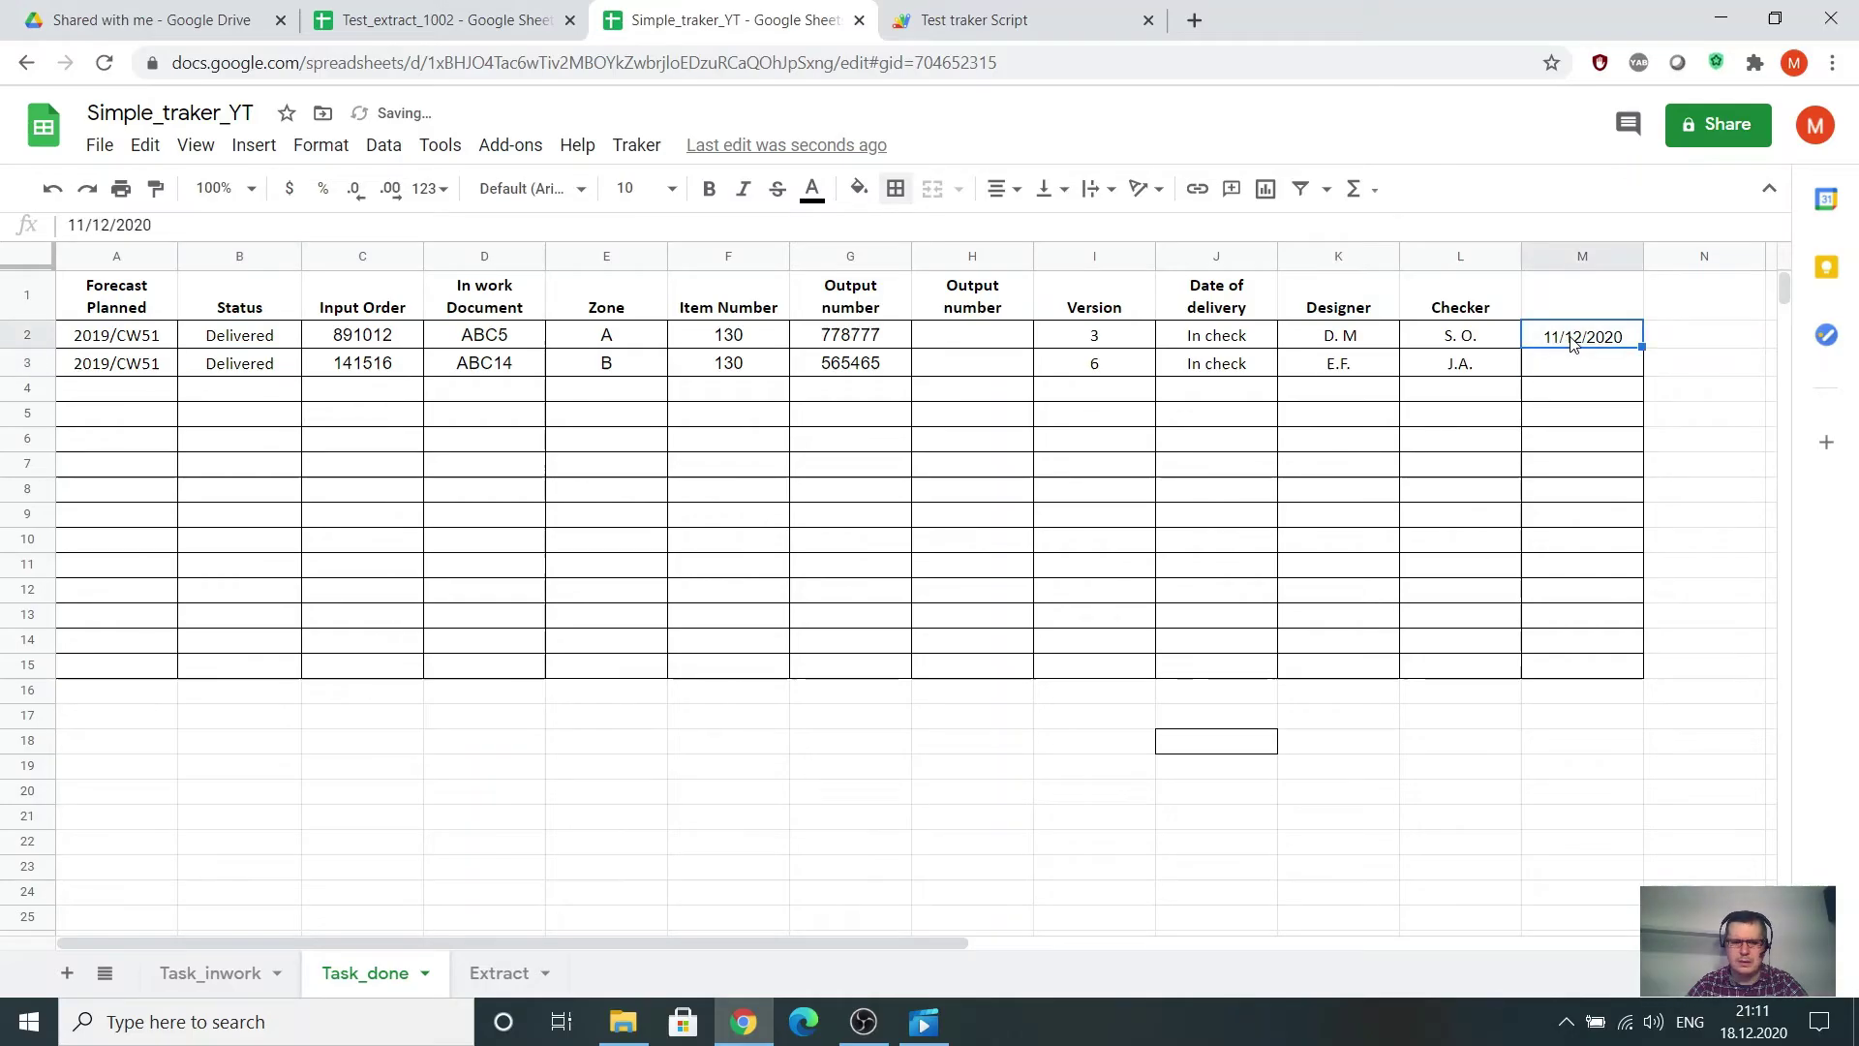
left_click(1584, 366)
key("ctrl+v")
left_click(1545, 491)
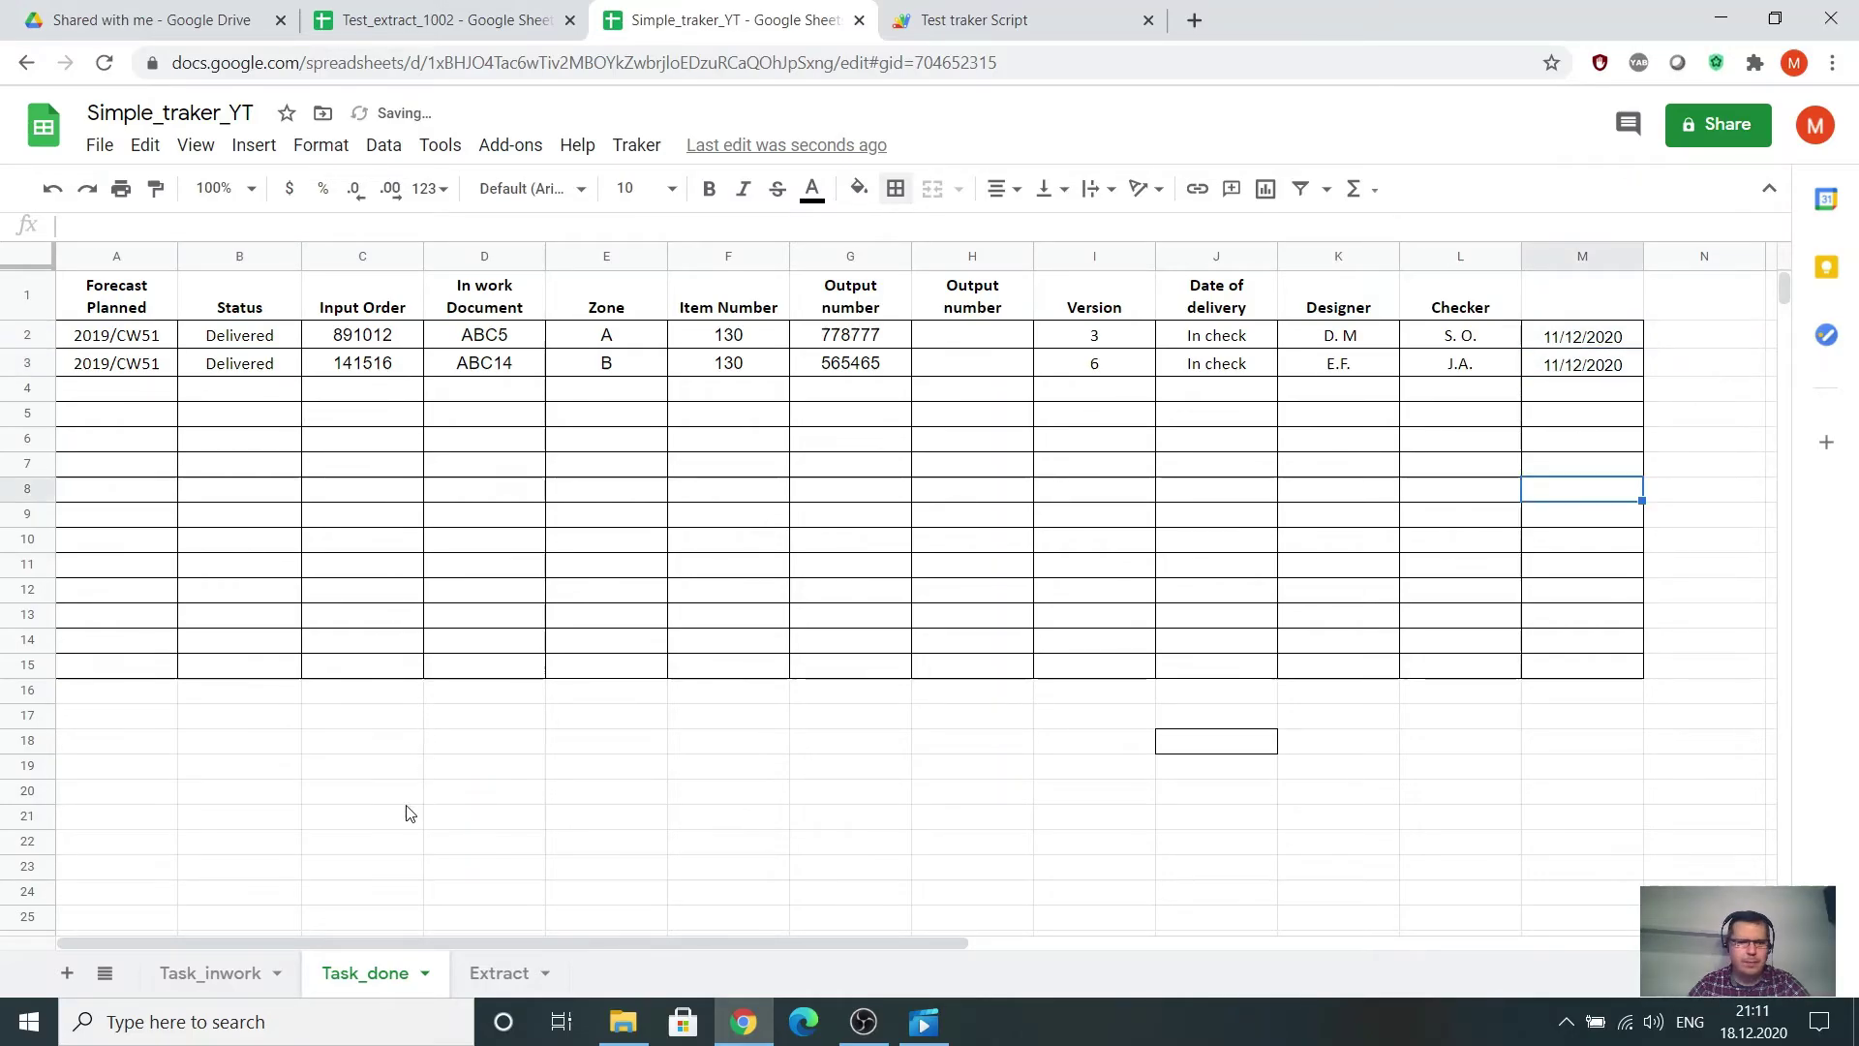
Copy the first task row A12:L12 into input row 9 on Task_inwork.
left_click(207, 980)
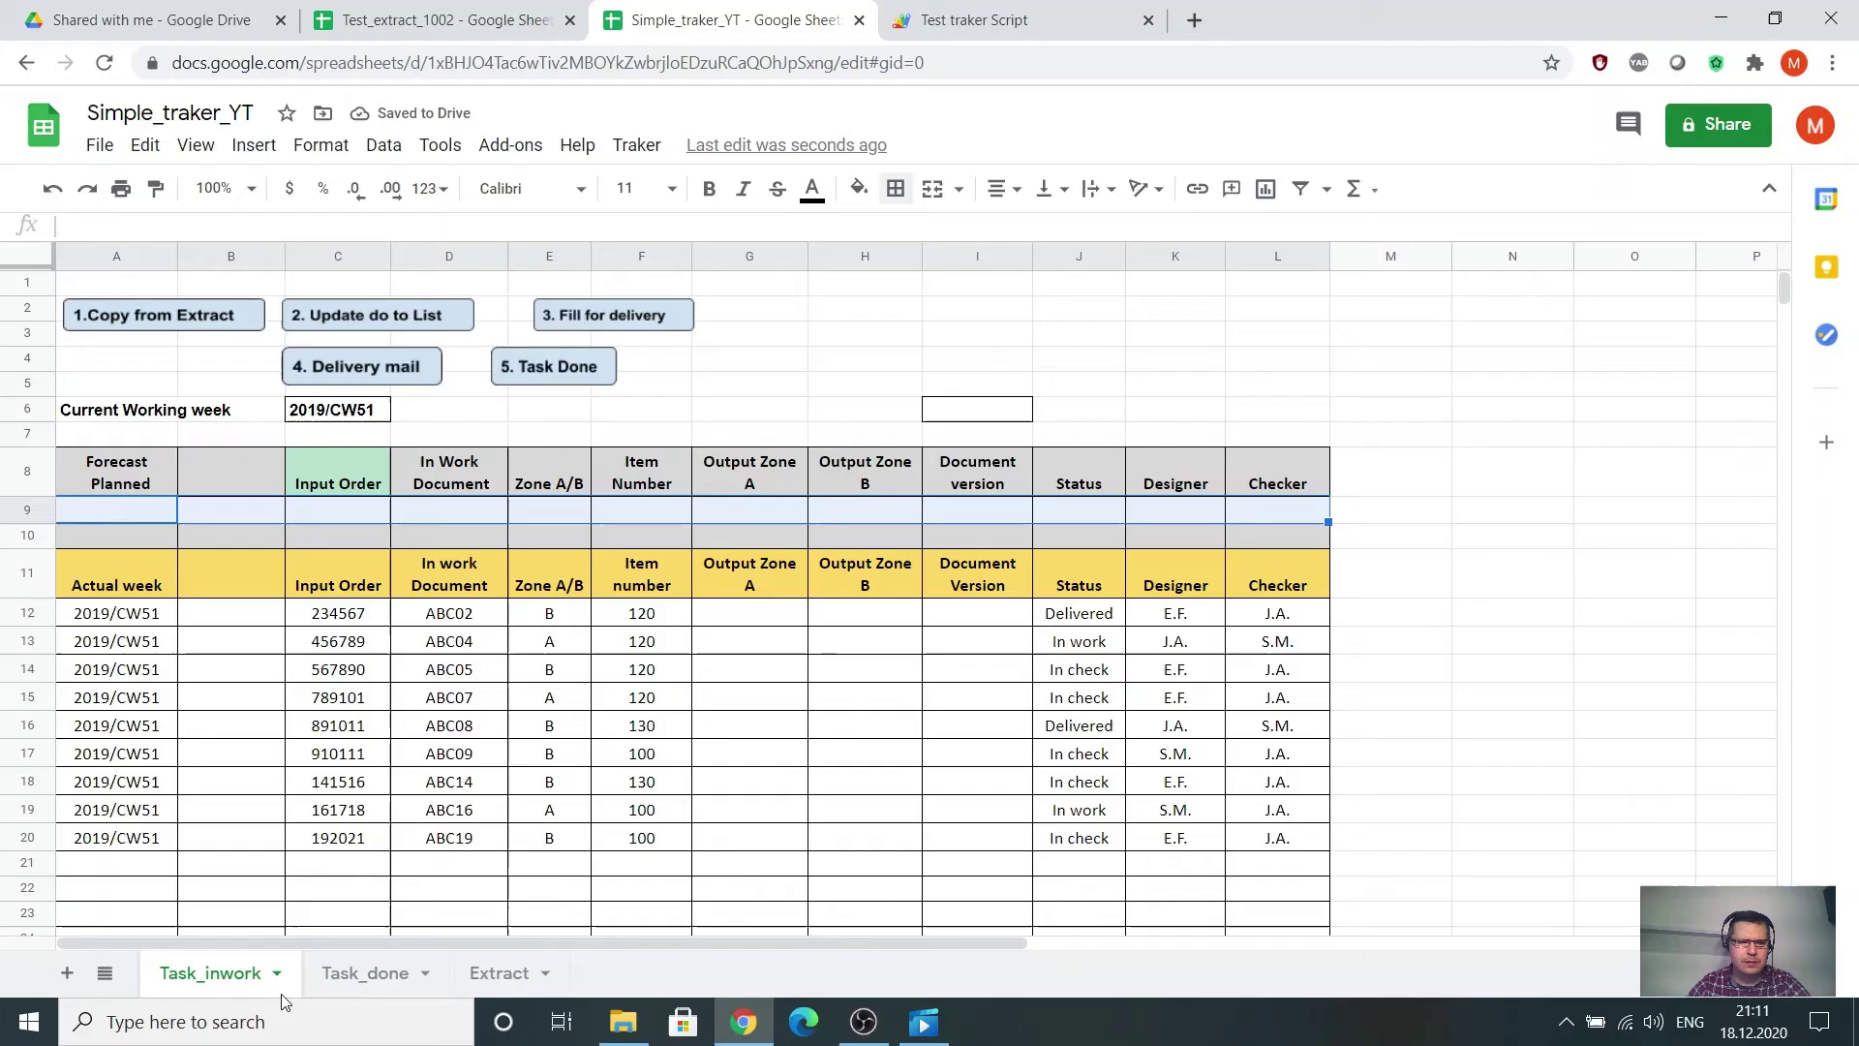
left_click(1496, 585)
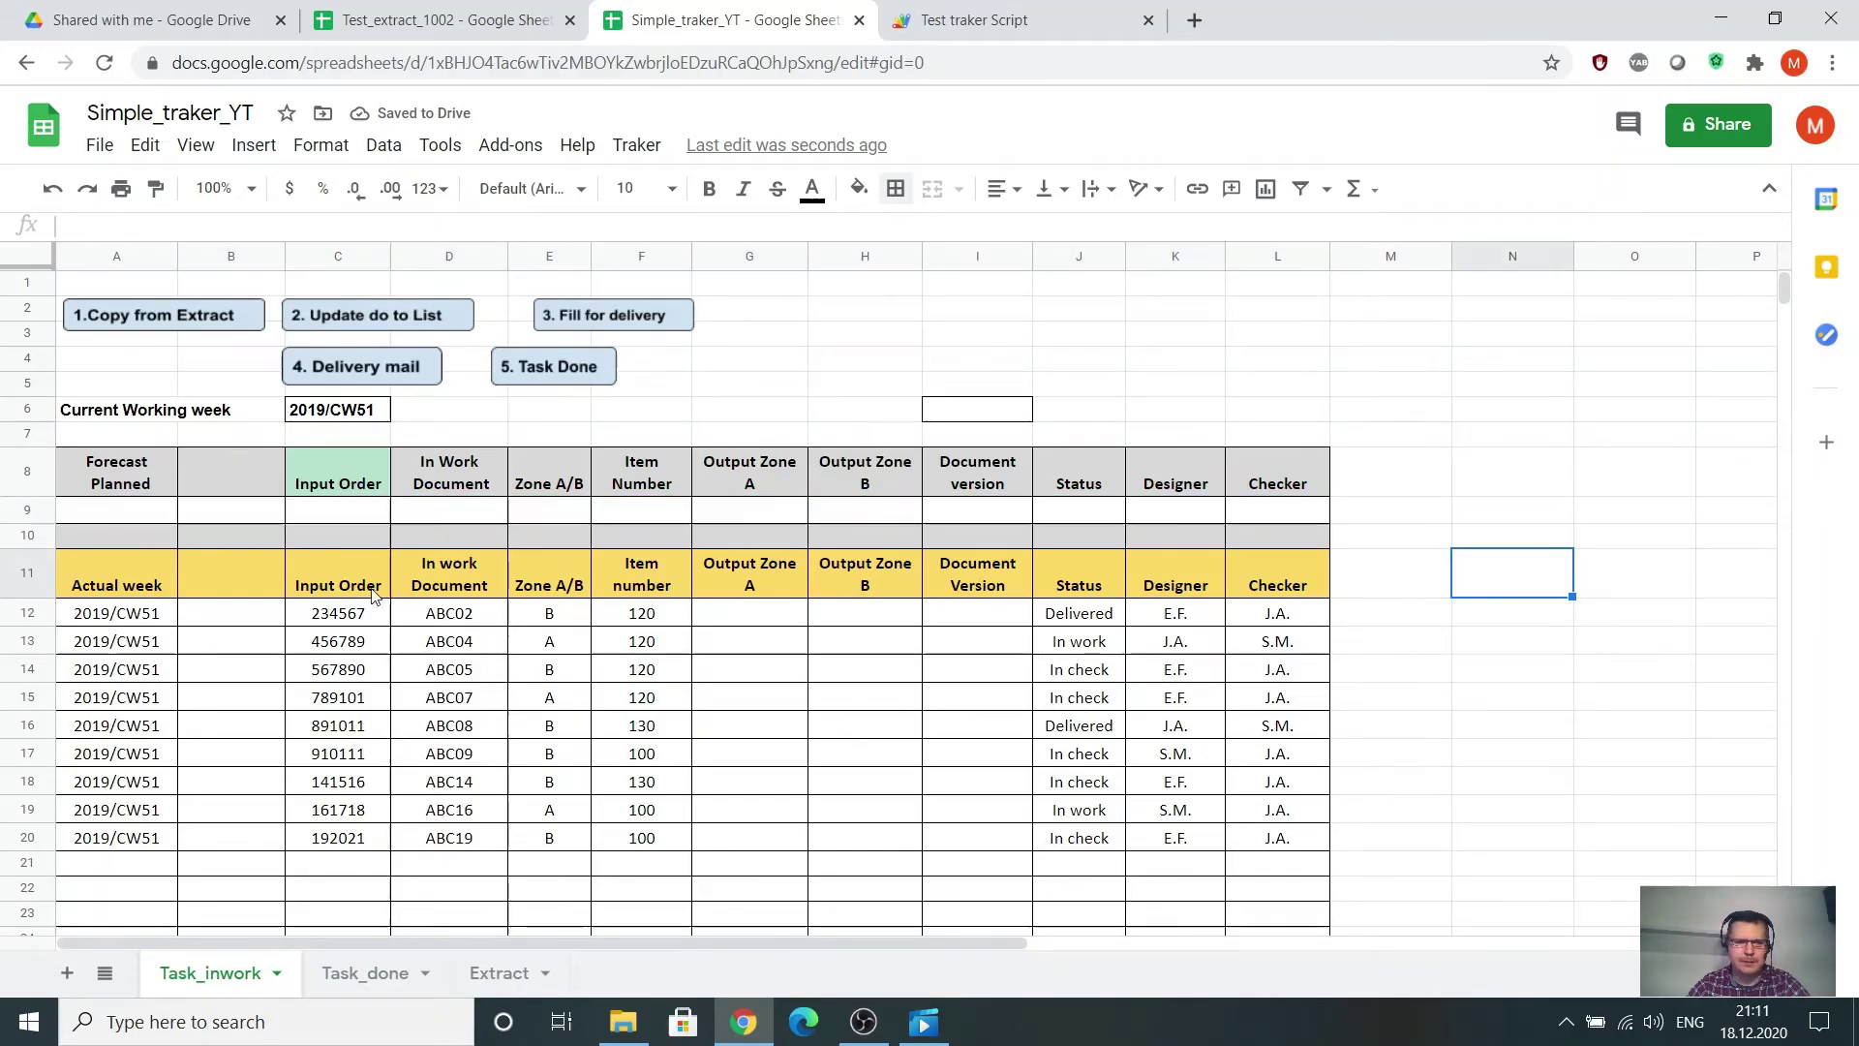
left_click_drag(116, 613, 1312, 621)
key("ctrl+c")
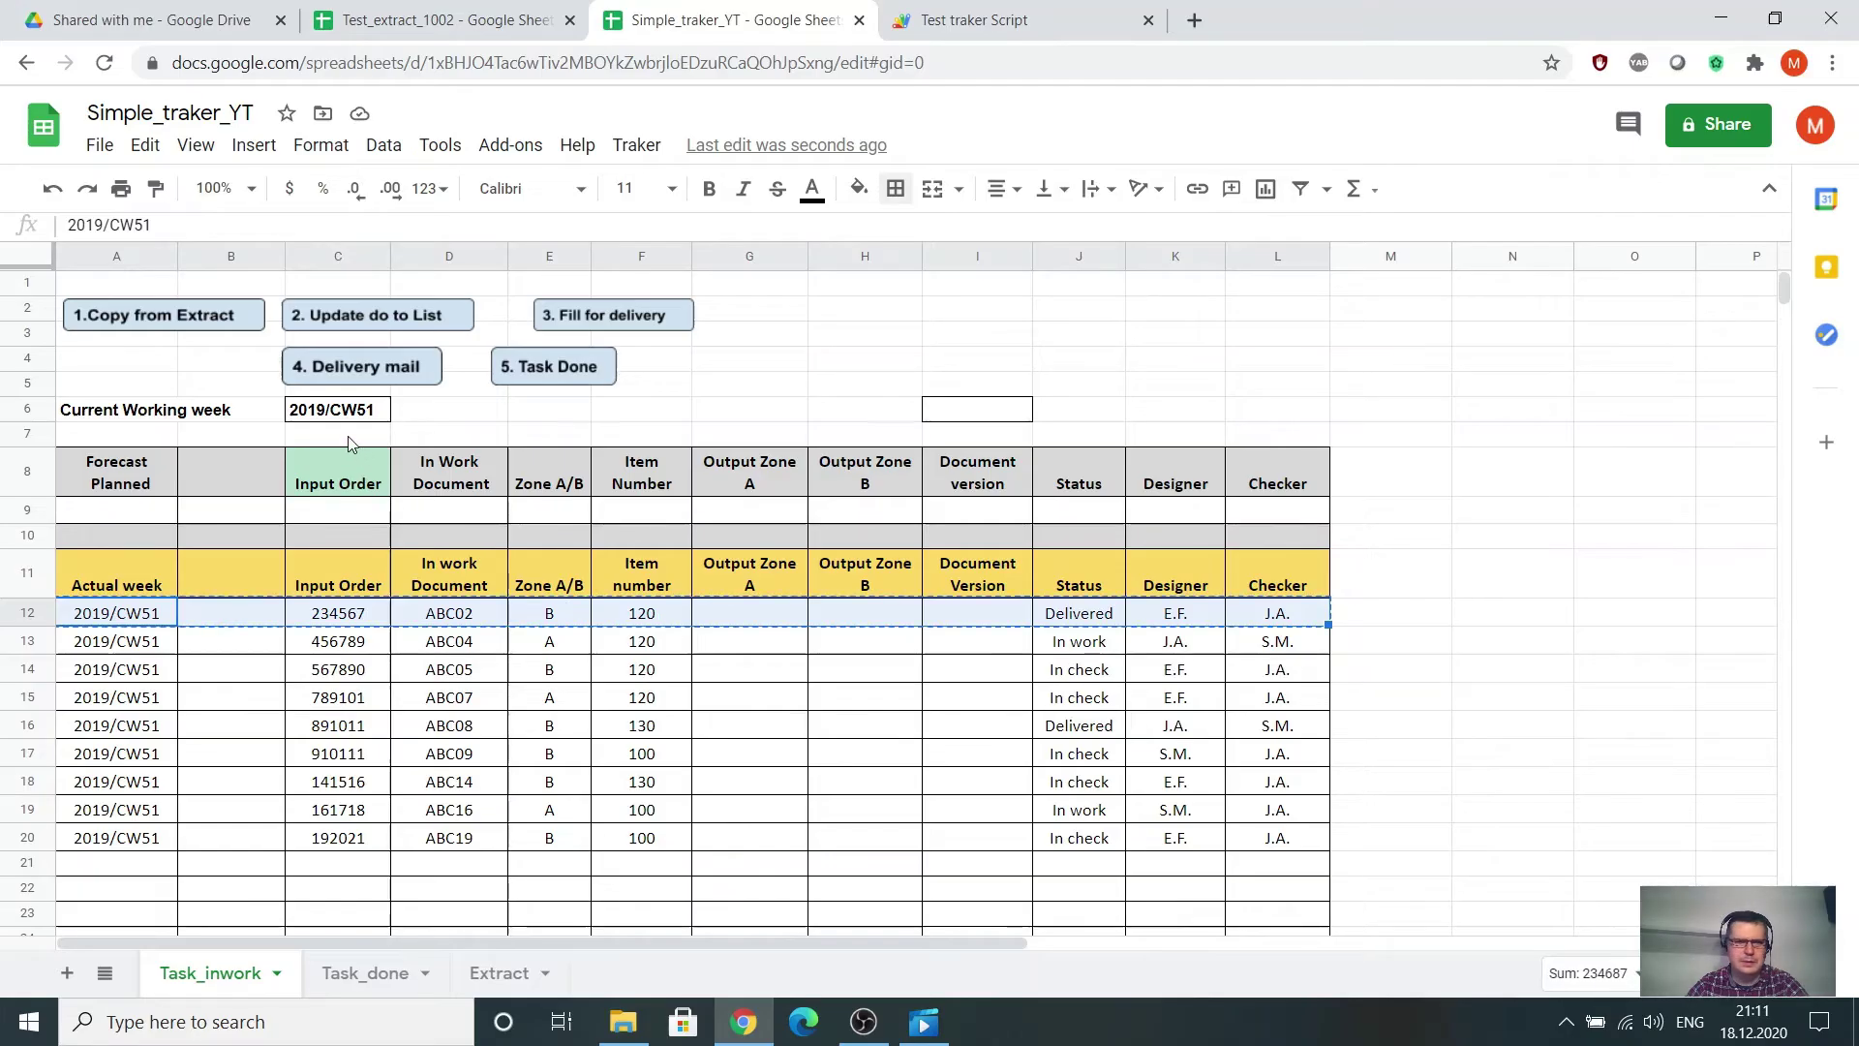
left_click(113, 510)
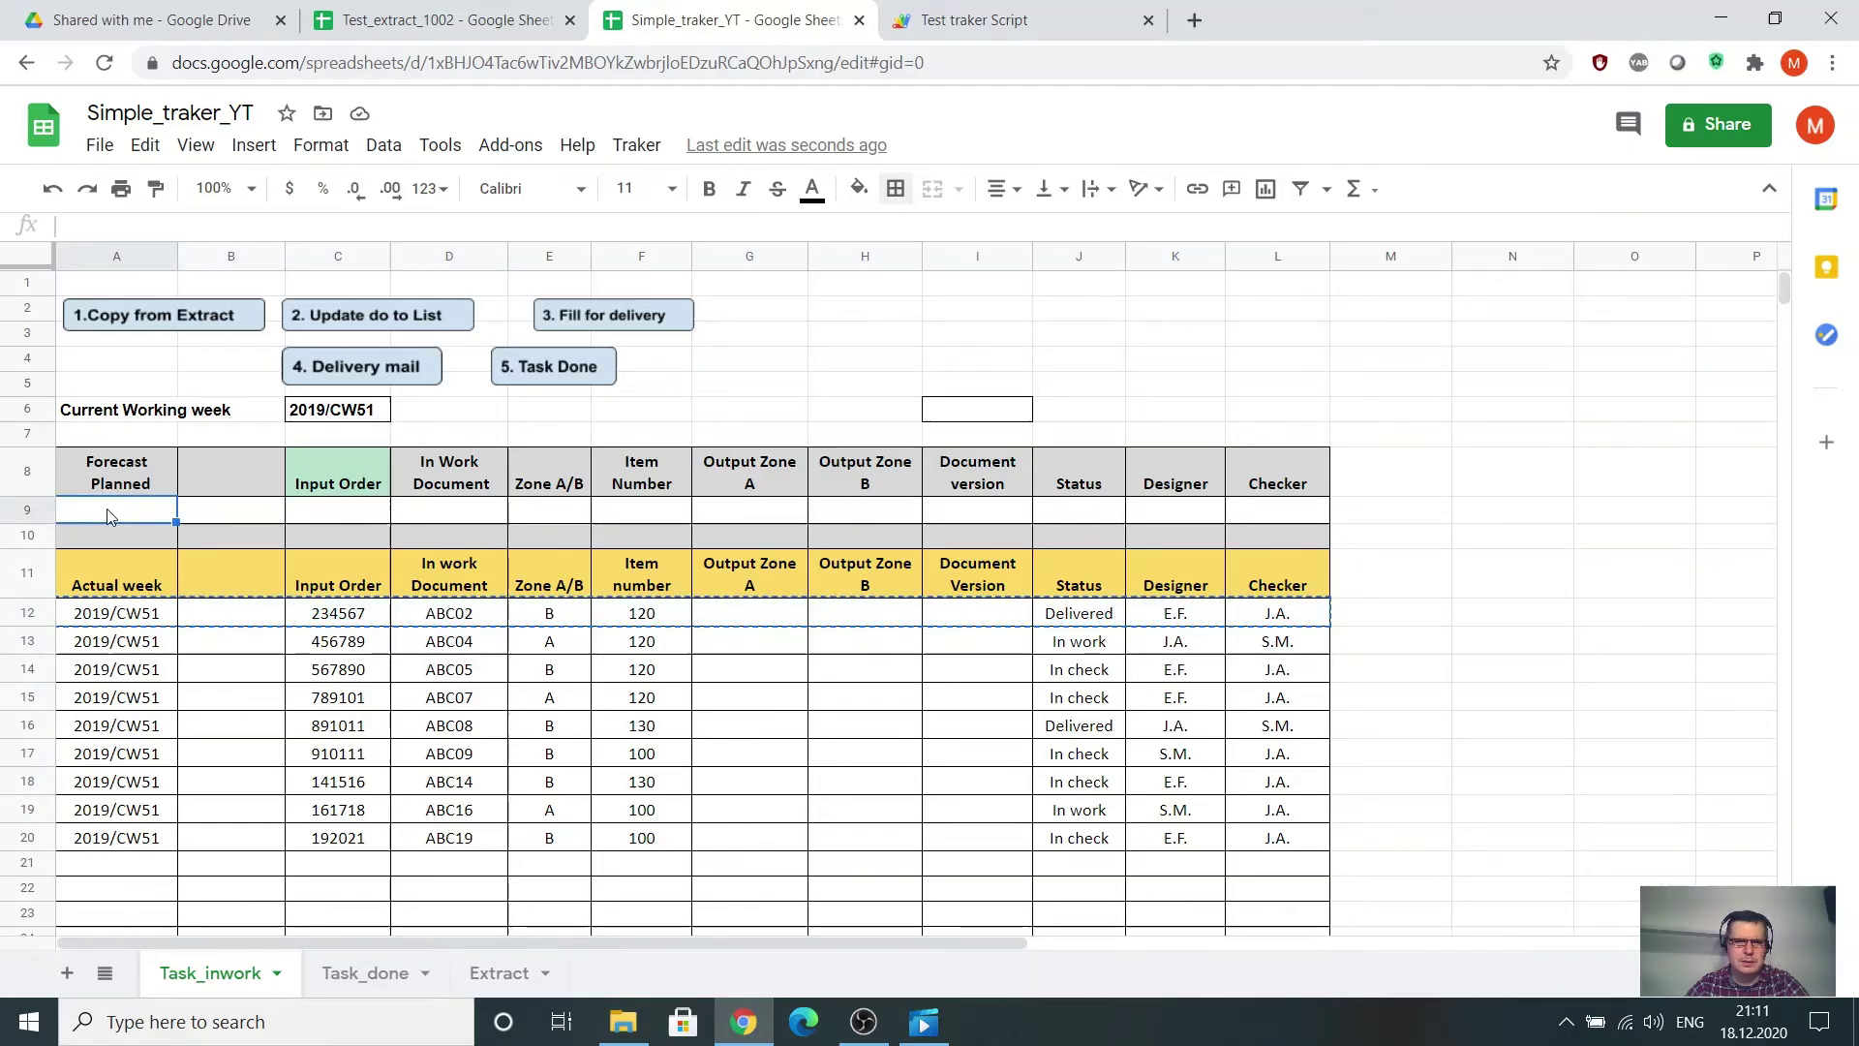
key("ctrl+v")
Enter output 123456 and document version 6 in row 9, then run 5. Task Done.
left_click(751, 510)
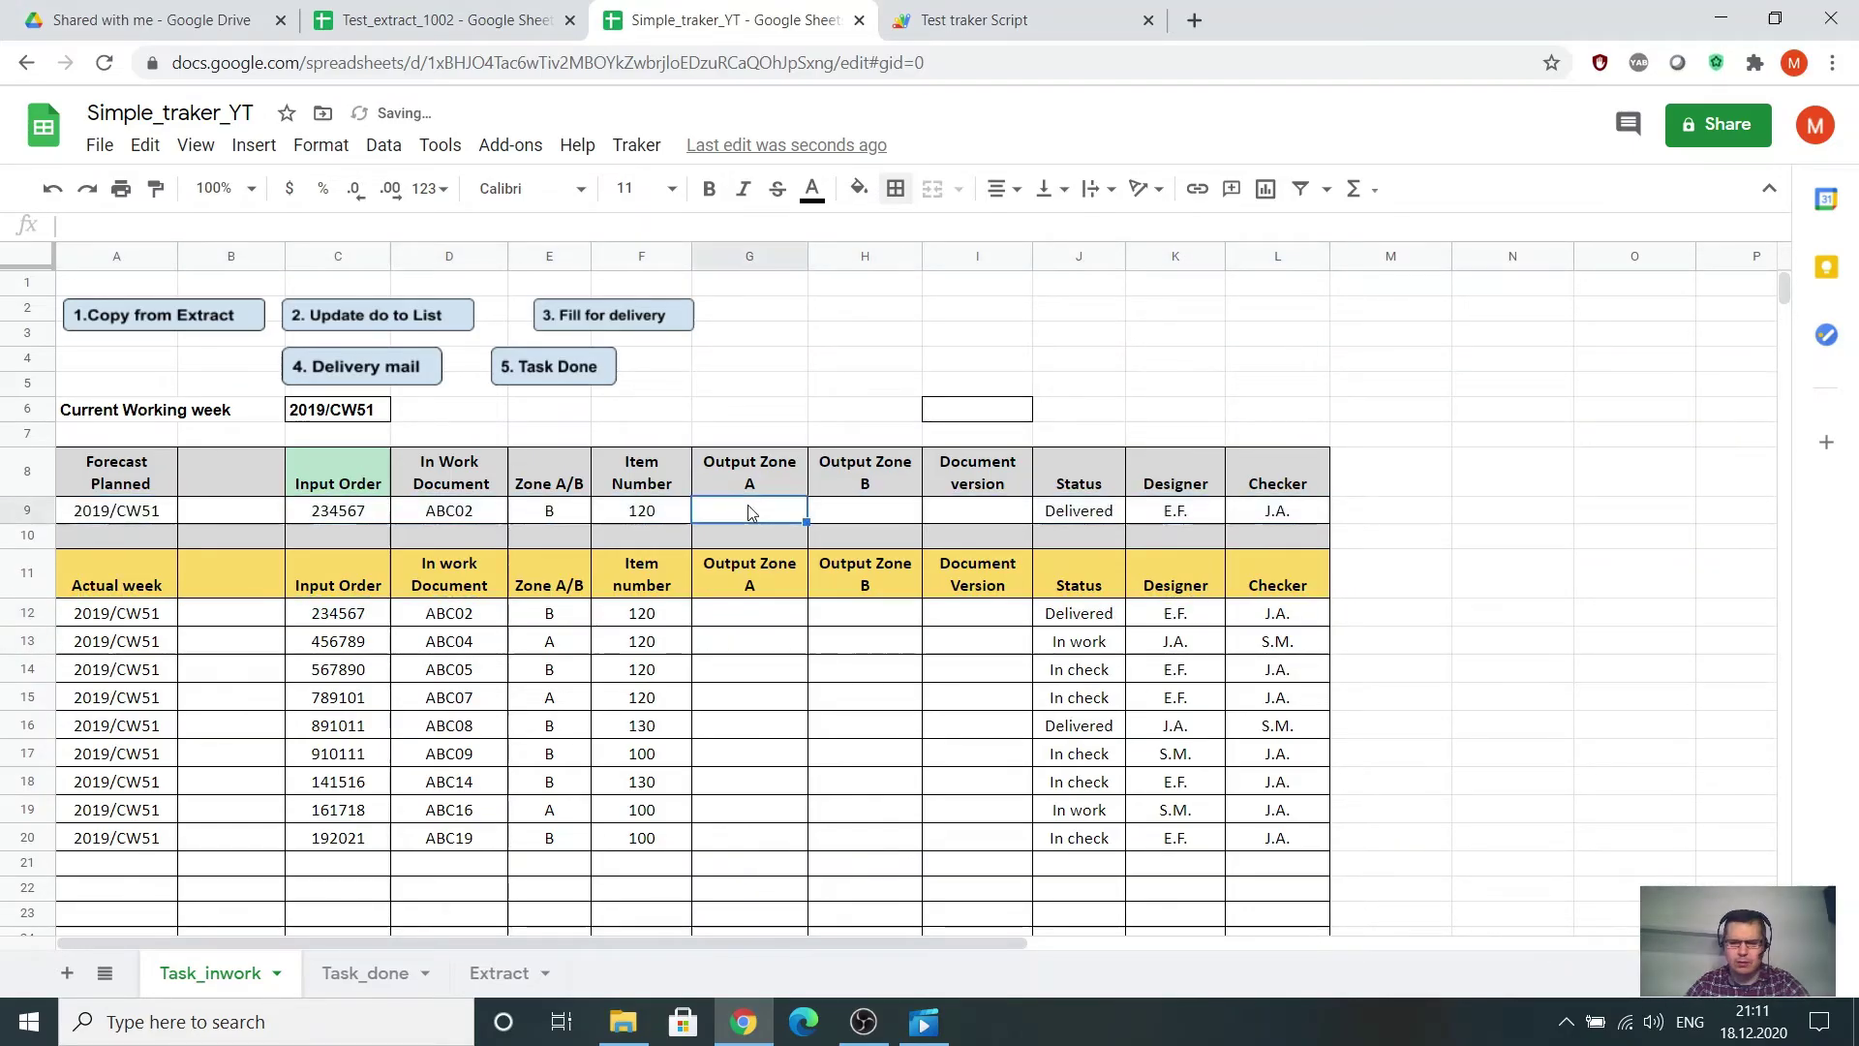
type("123456")
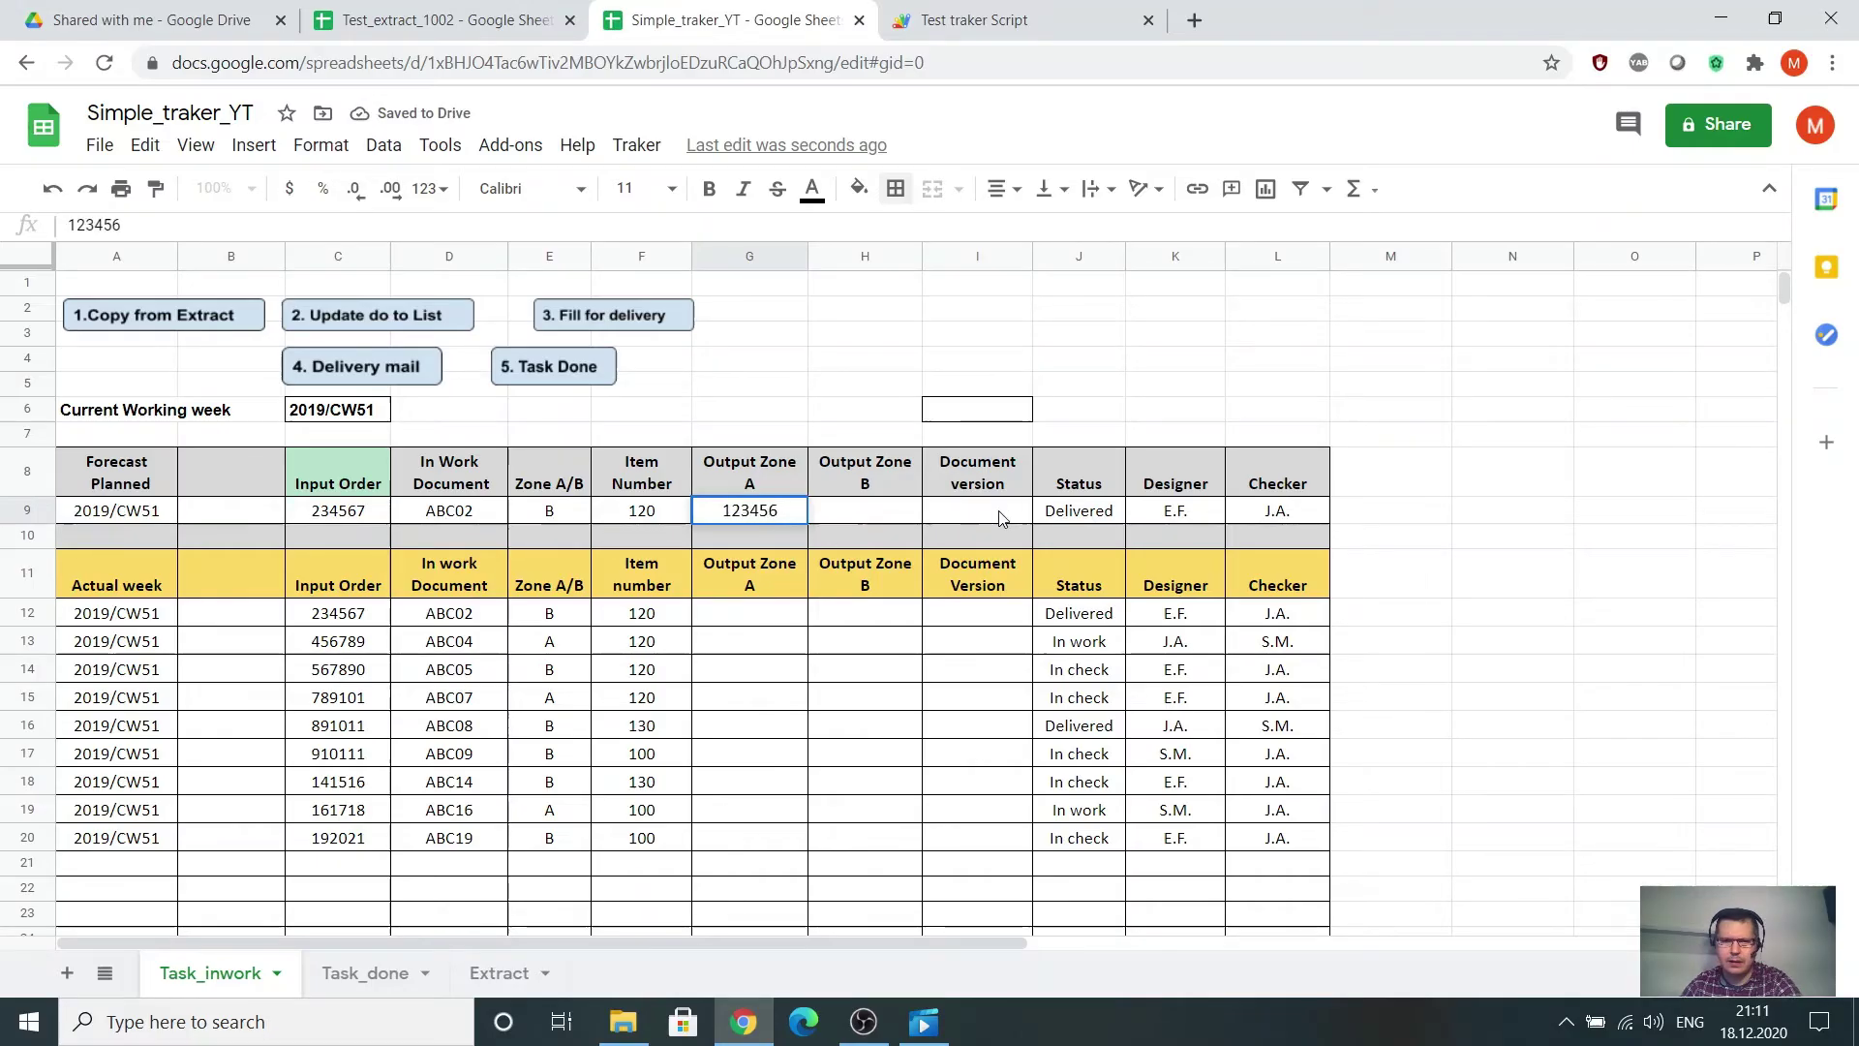
left_click(1002, 518)
type("6")
left_click(1201, 360)
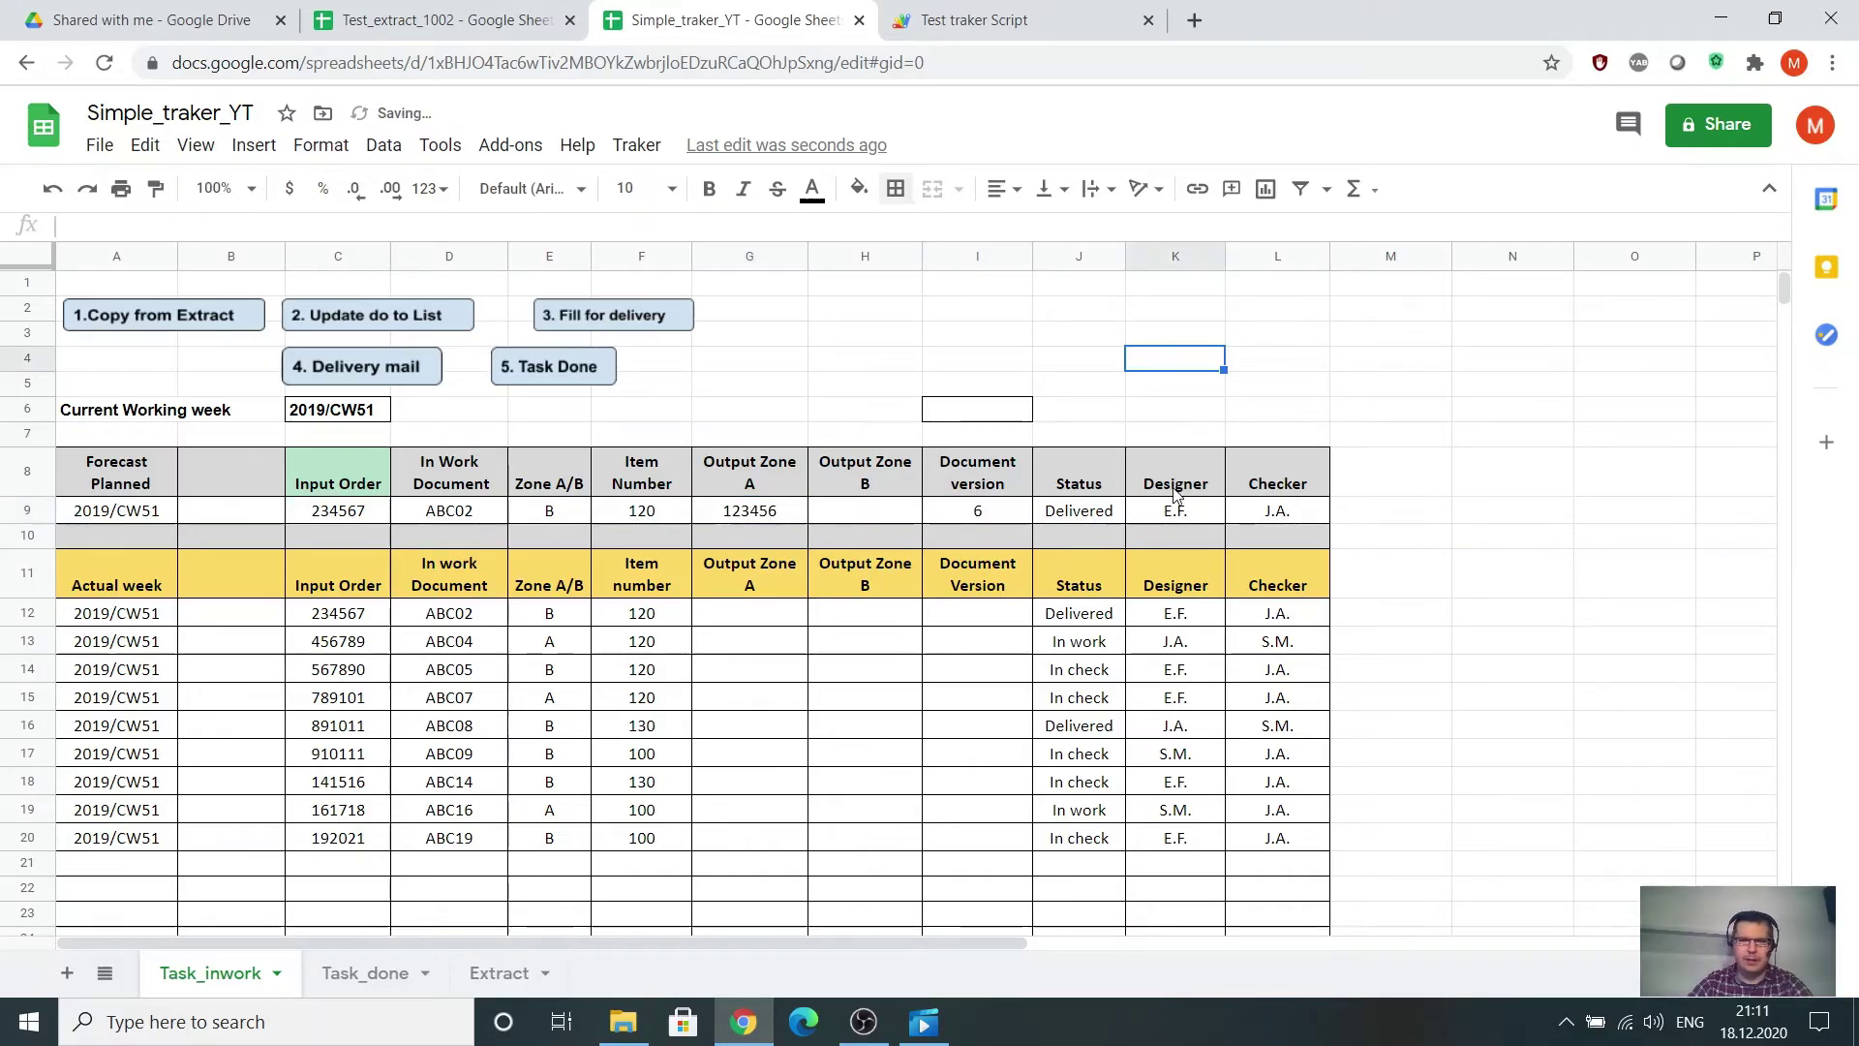
left_click(562, 368)
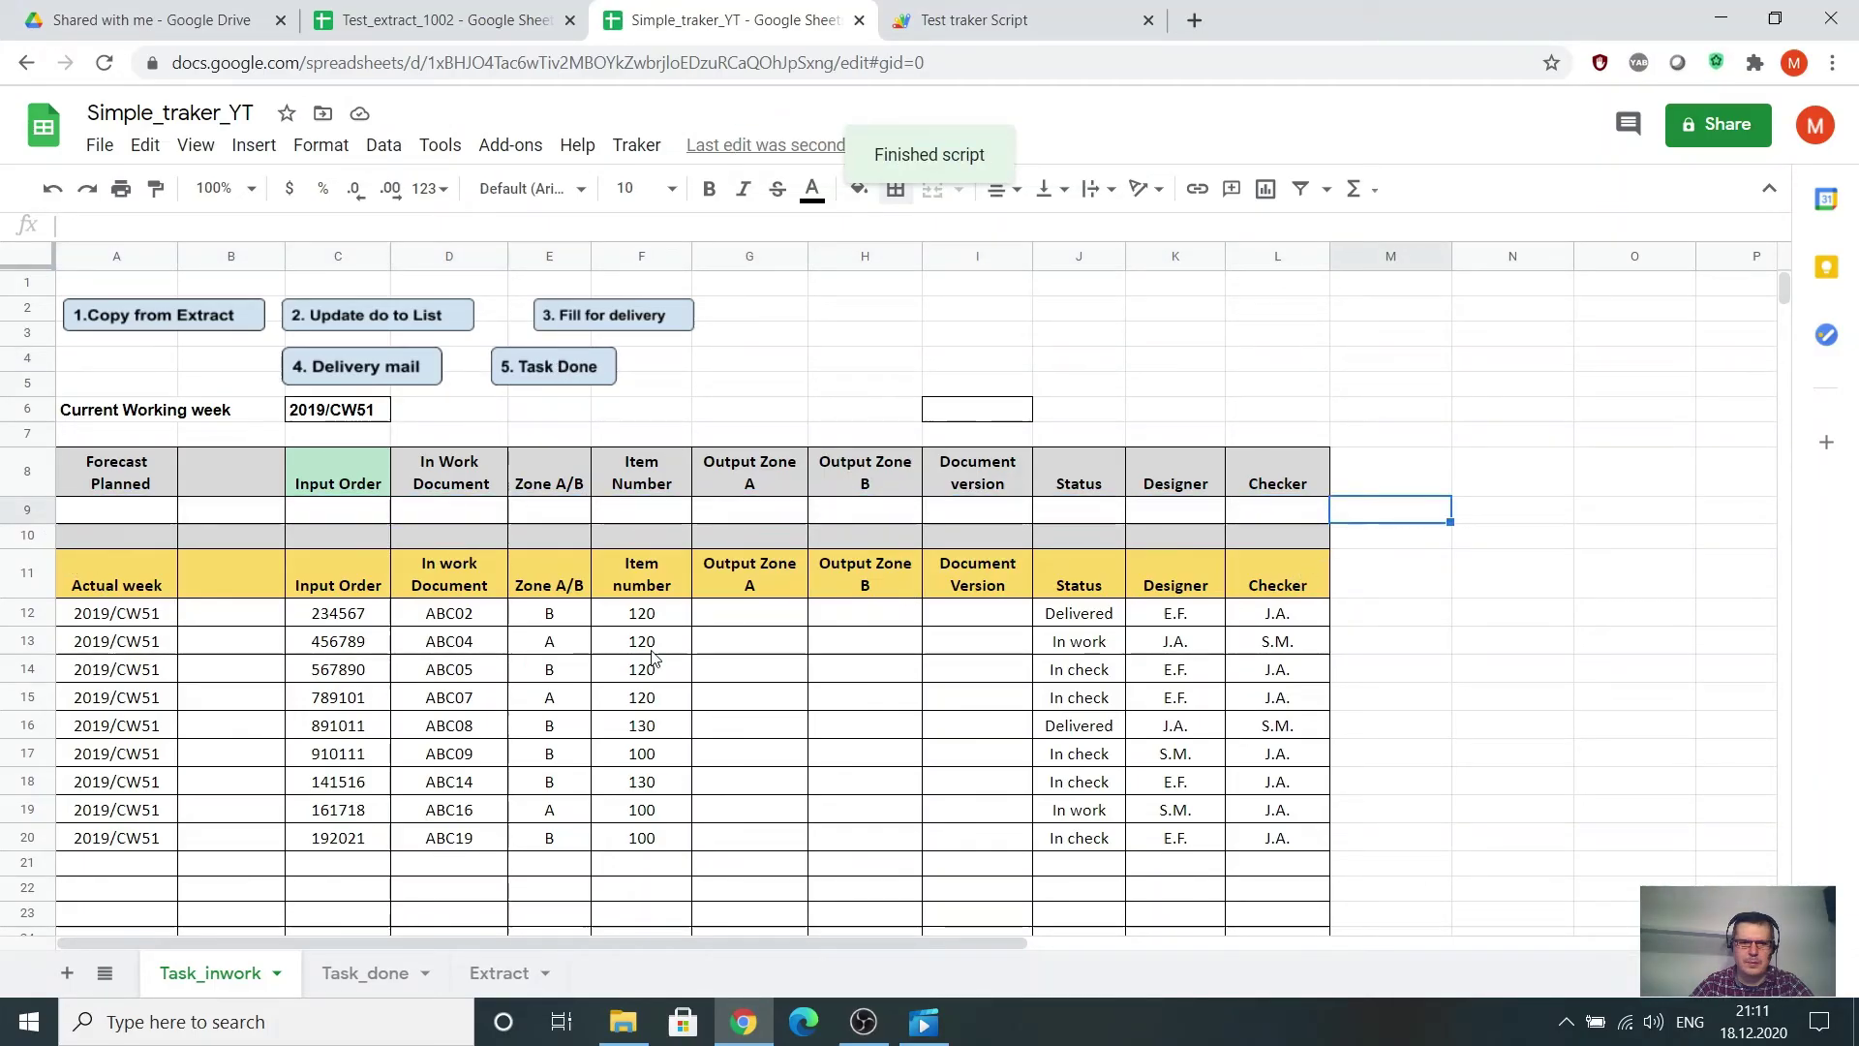
Check ABC02's 18/12/2020 date on Task_done, then review Task_inwork rows 12–20 before returning to the script.
left_click(385, 975)
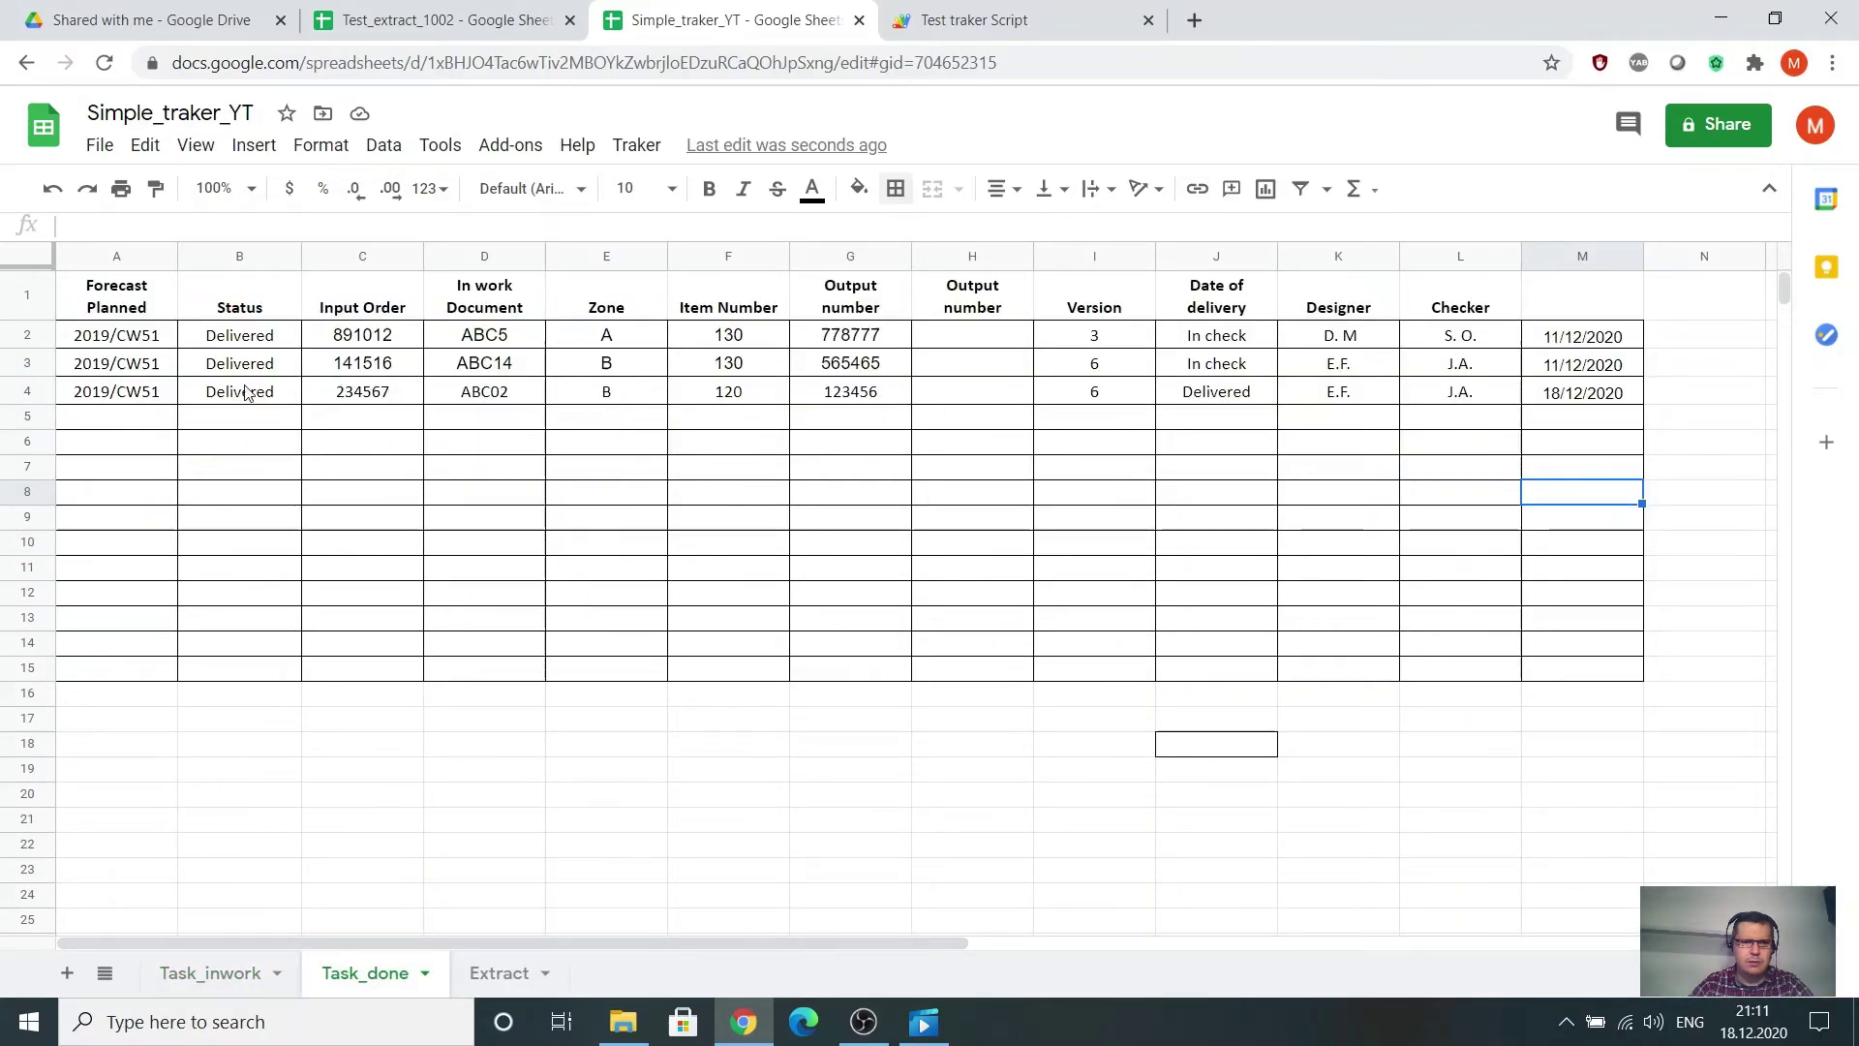
left_click(1552, 399)
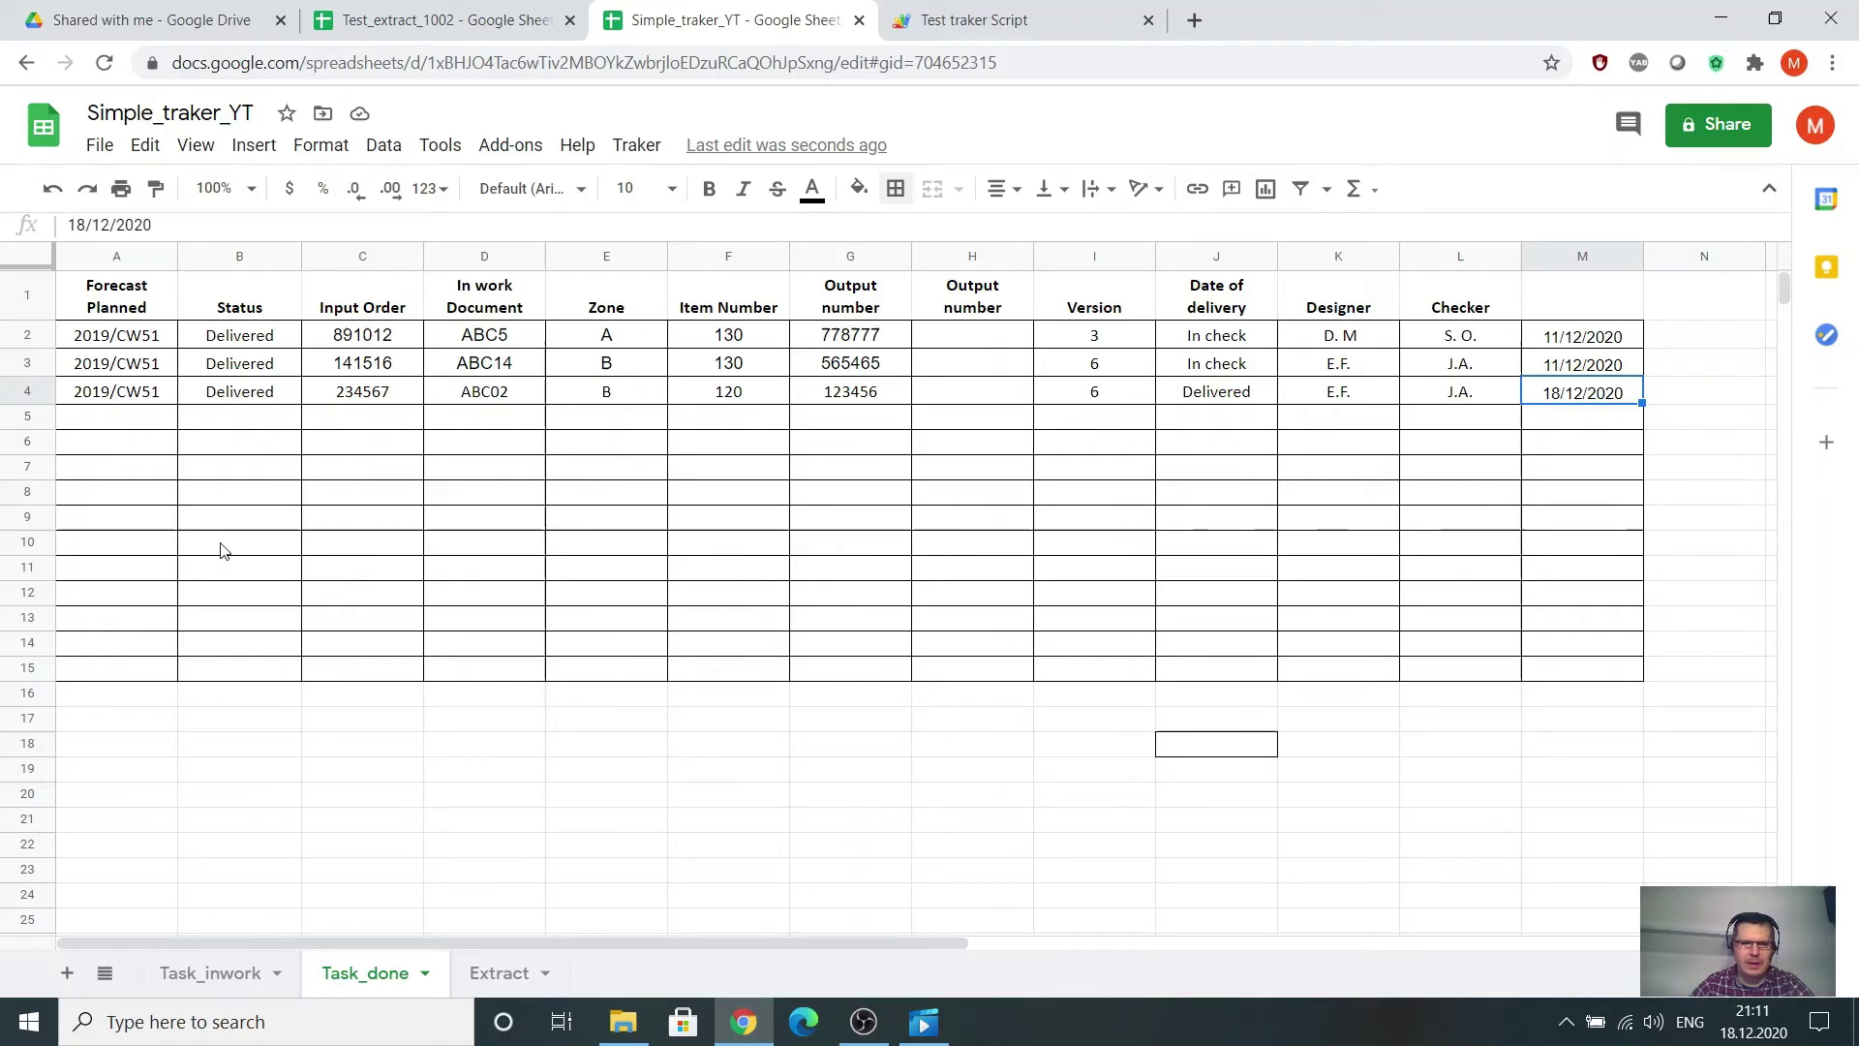
left_click(228, 972)
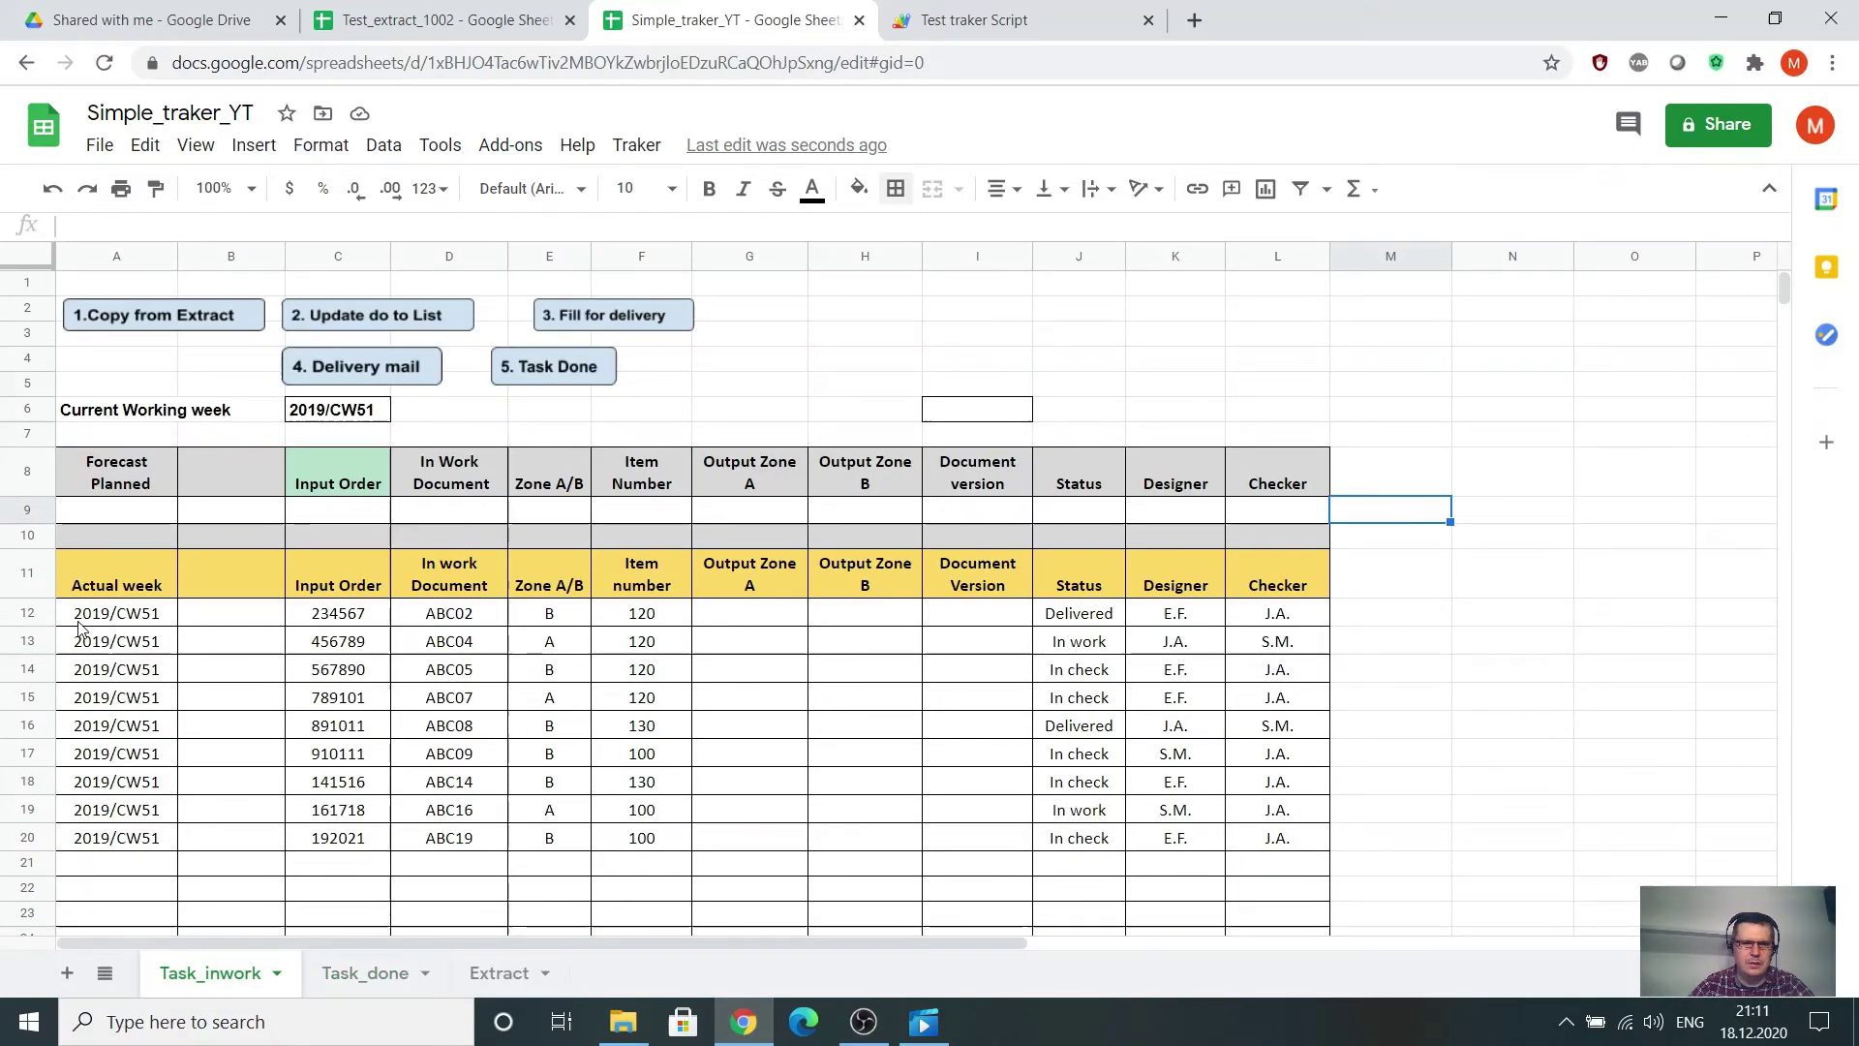
left_click_drag(346, 669, 1274, 839)
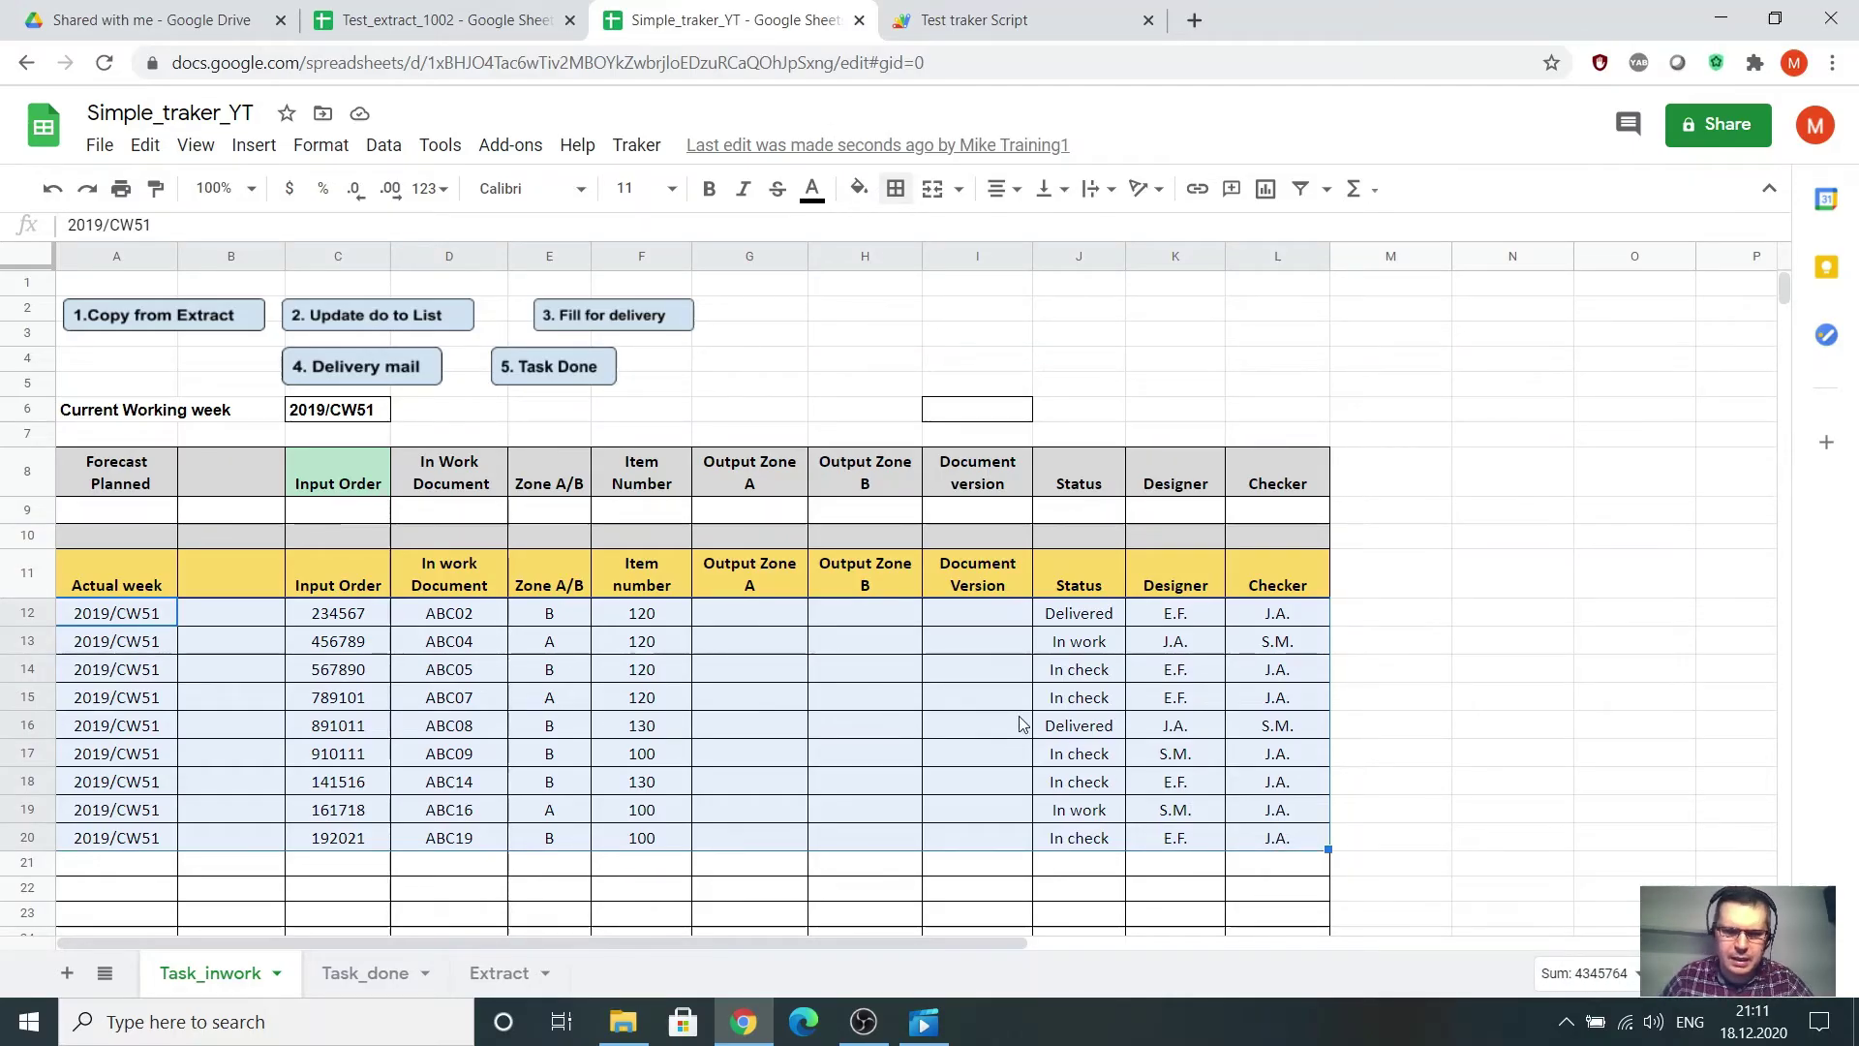
left_click(1426, 629)
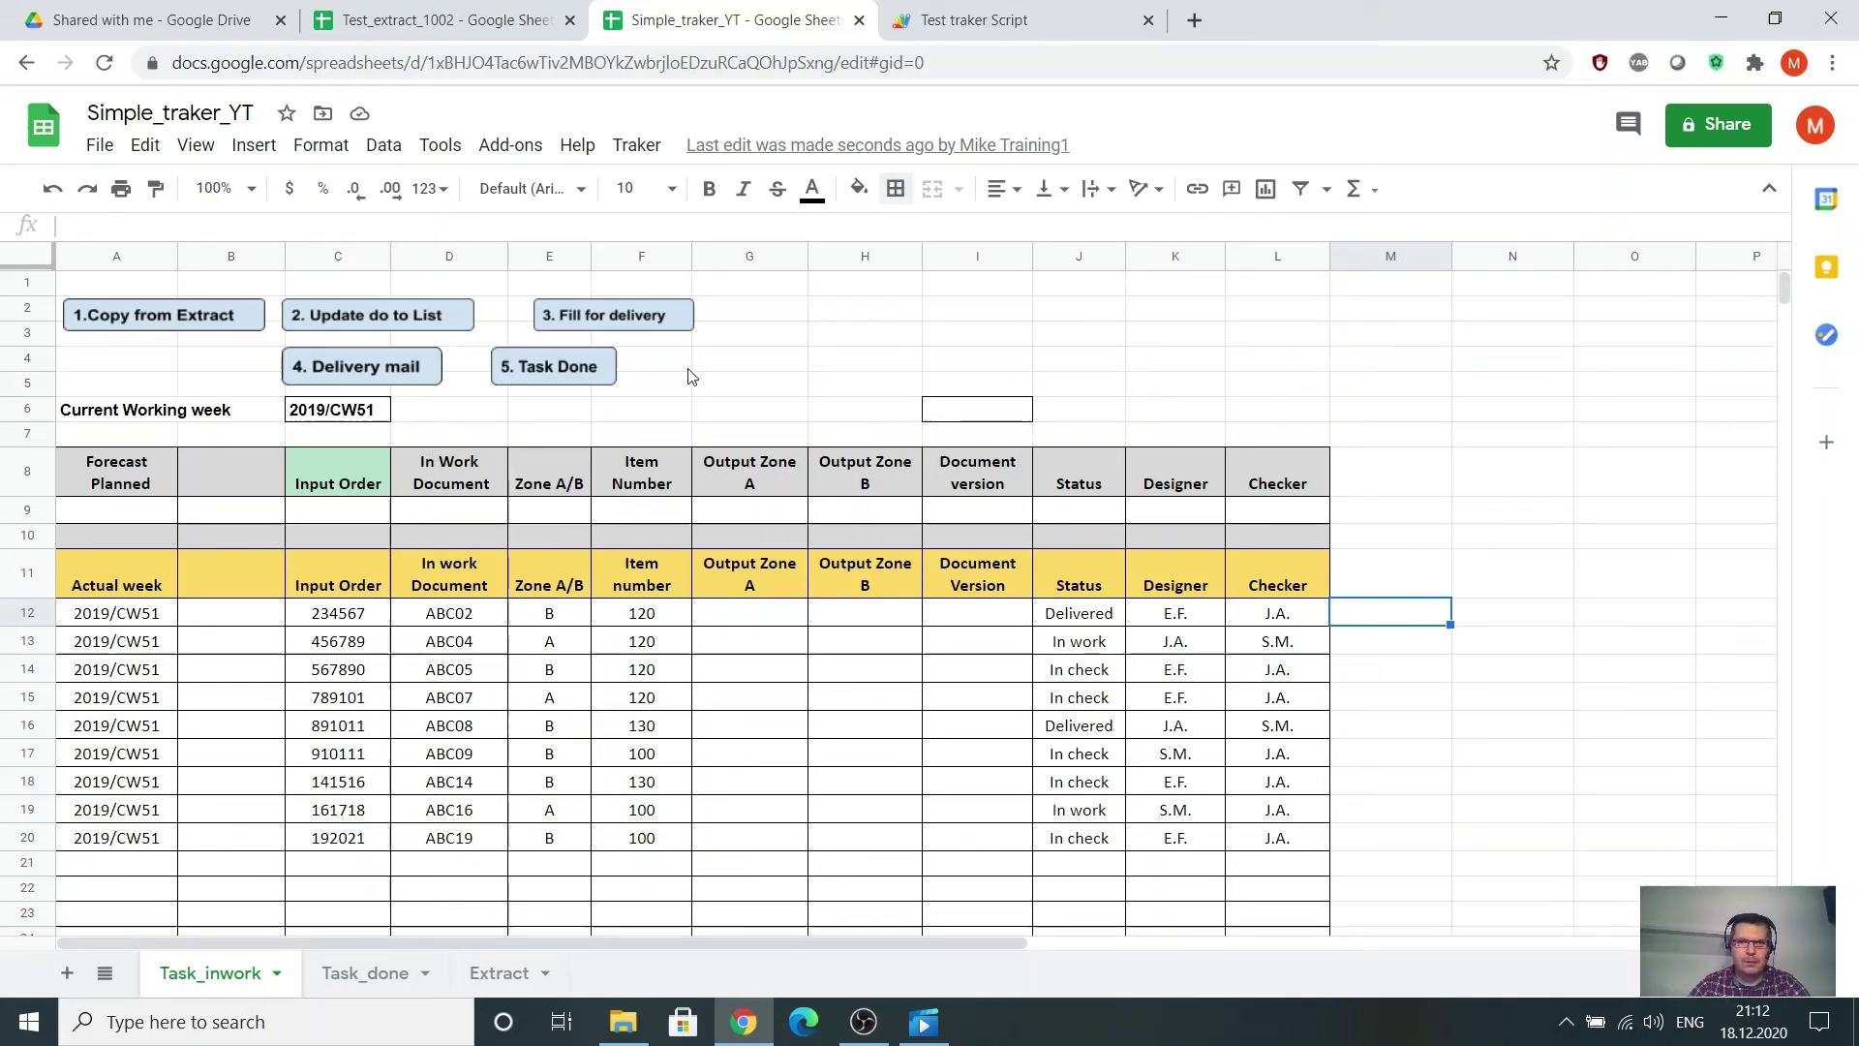
left_click(745, 360)
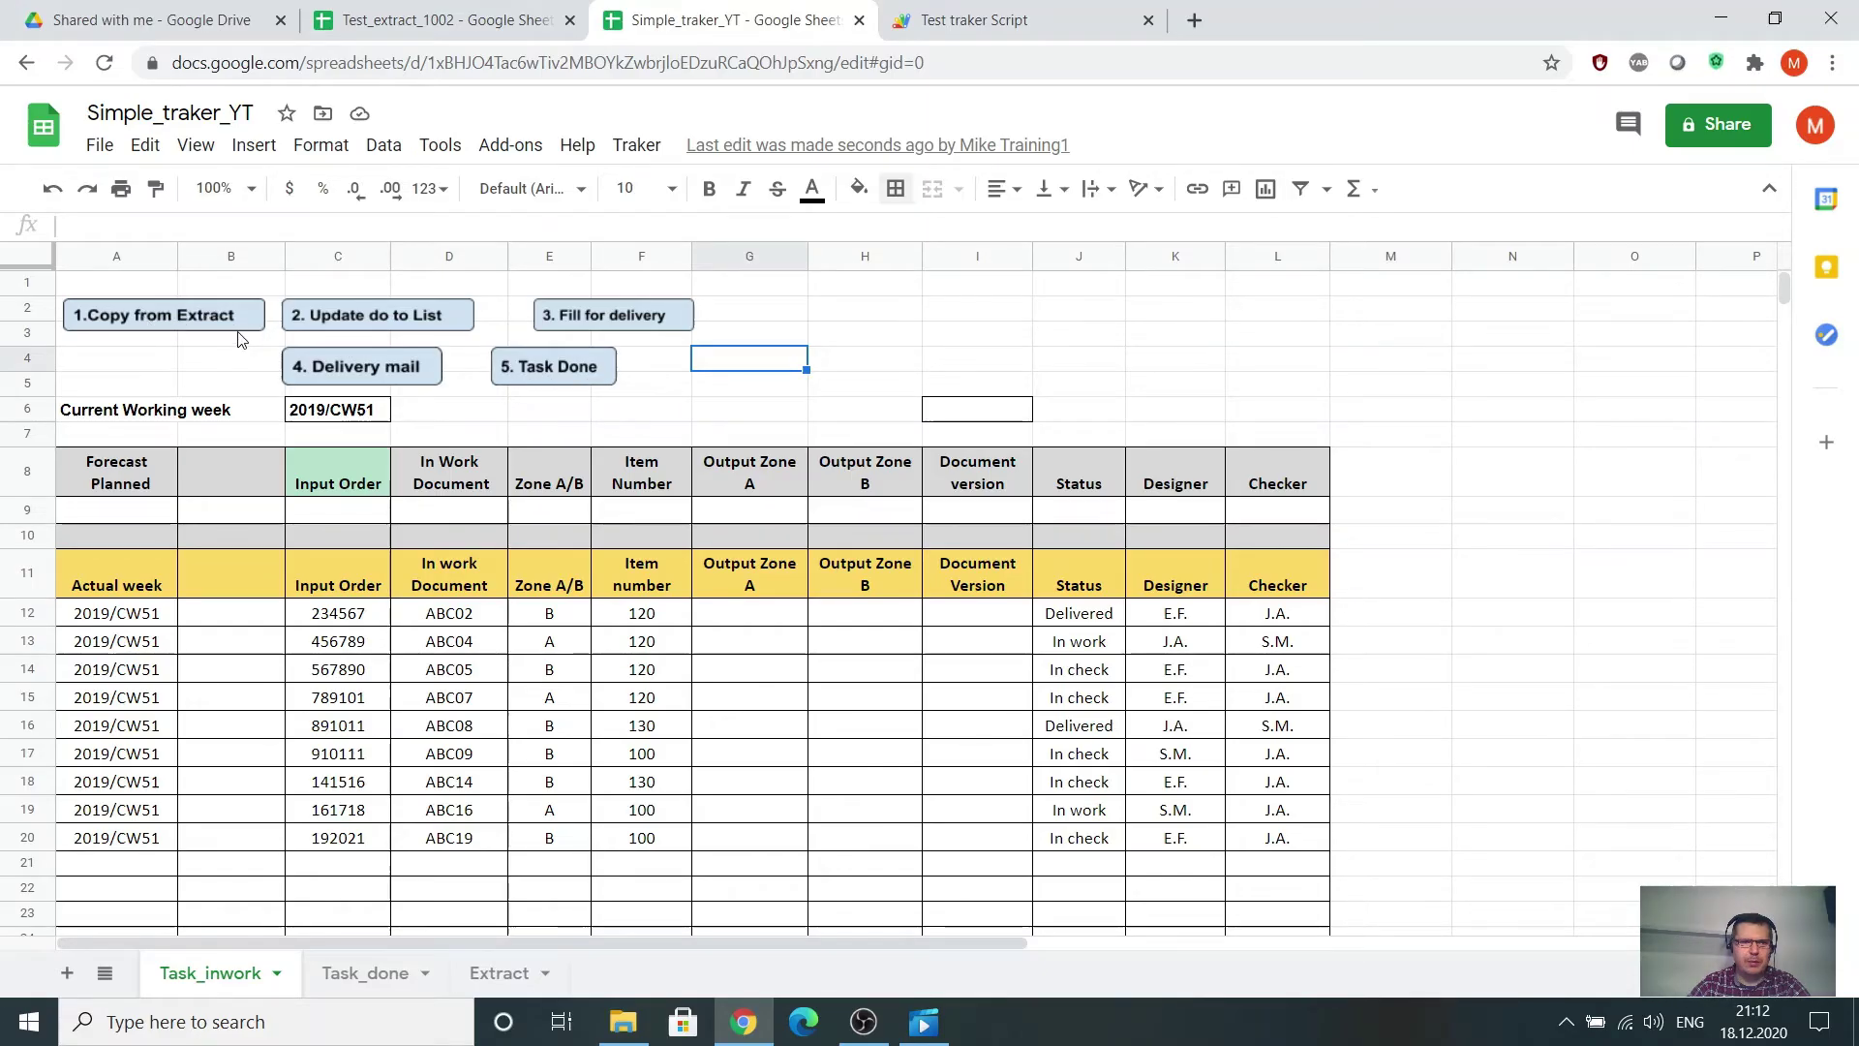
left_click(968, 20)
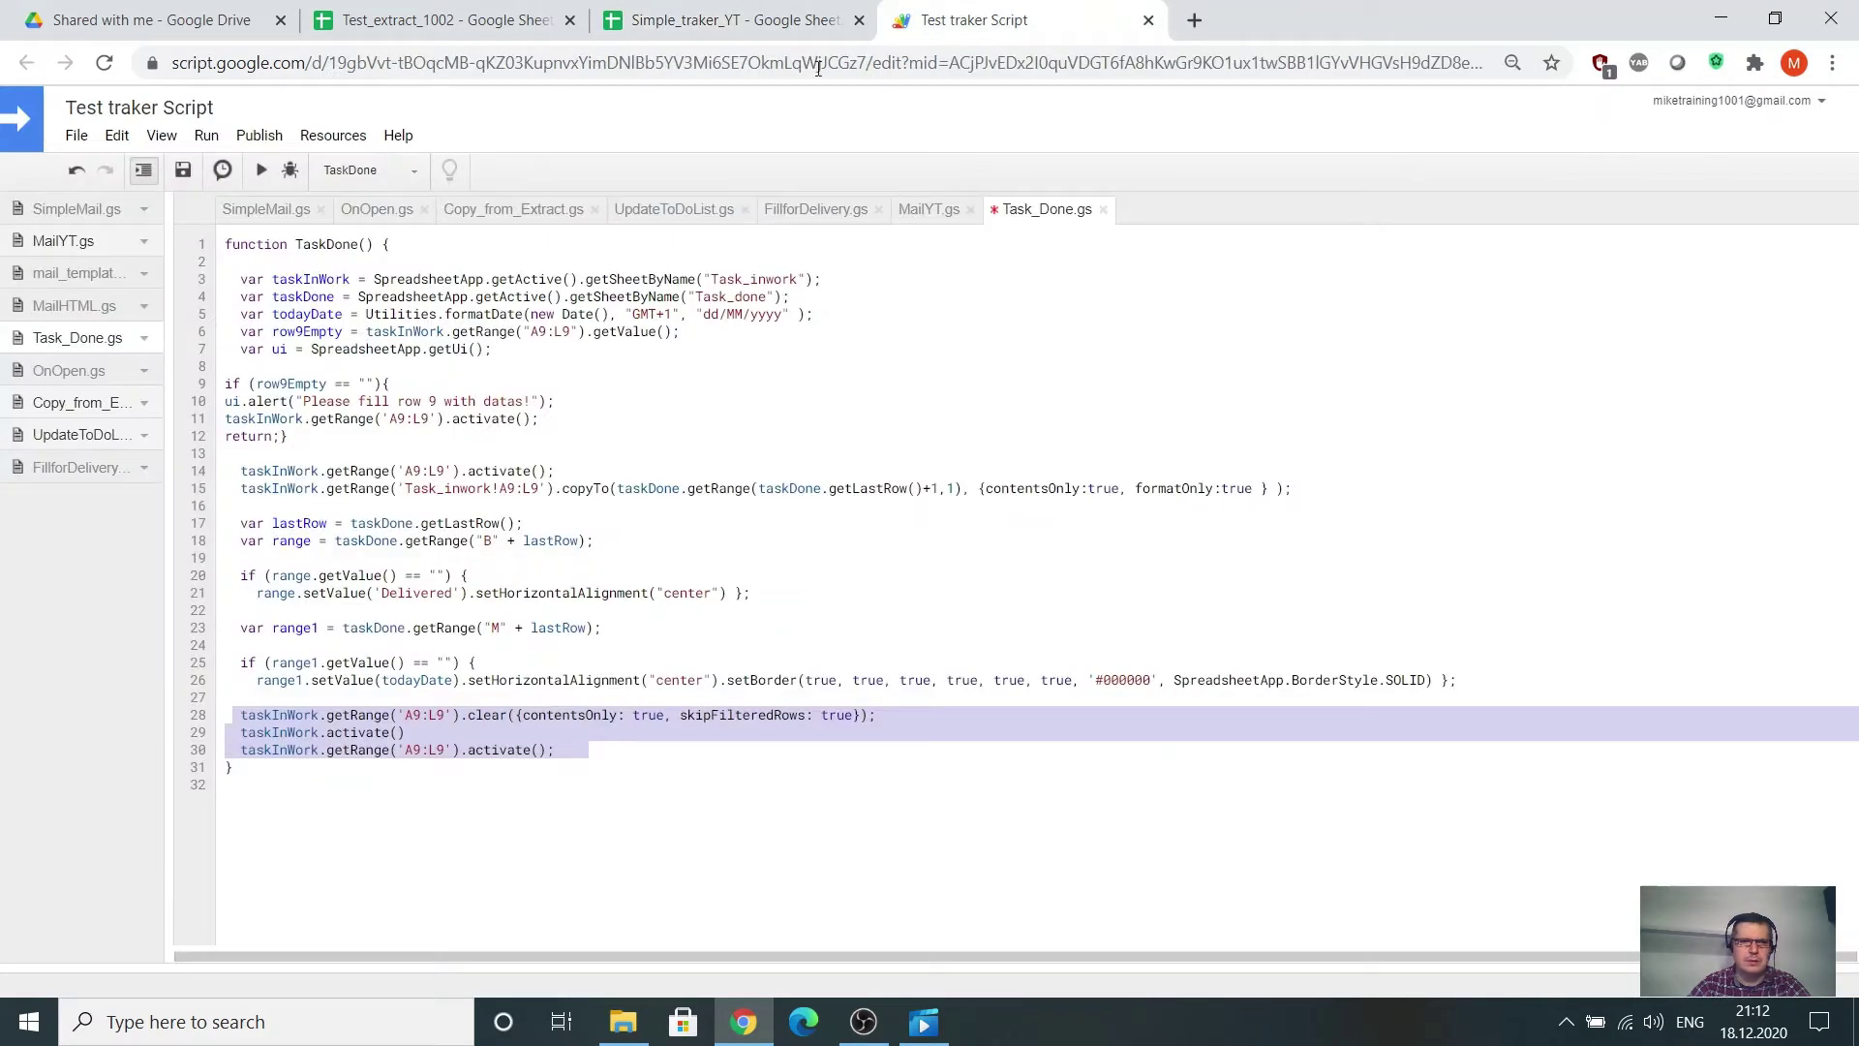
Open Copy_from_Extract.gs, then the SimpleTrackerTraining folder in Google Drive.
left_click(959, 438)
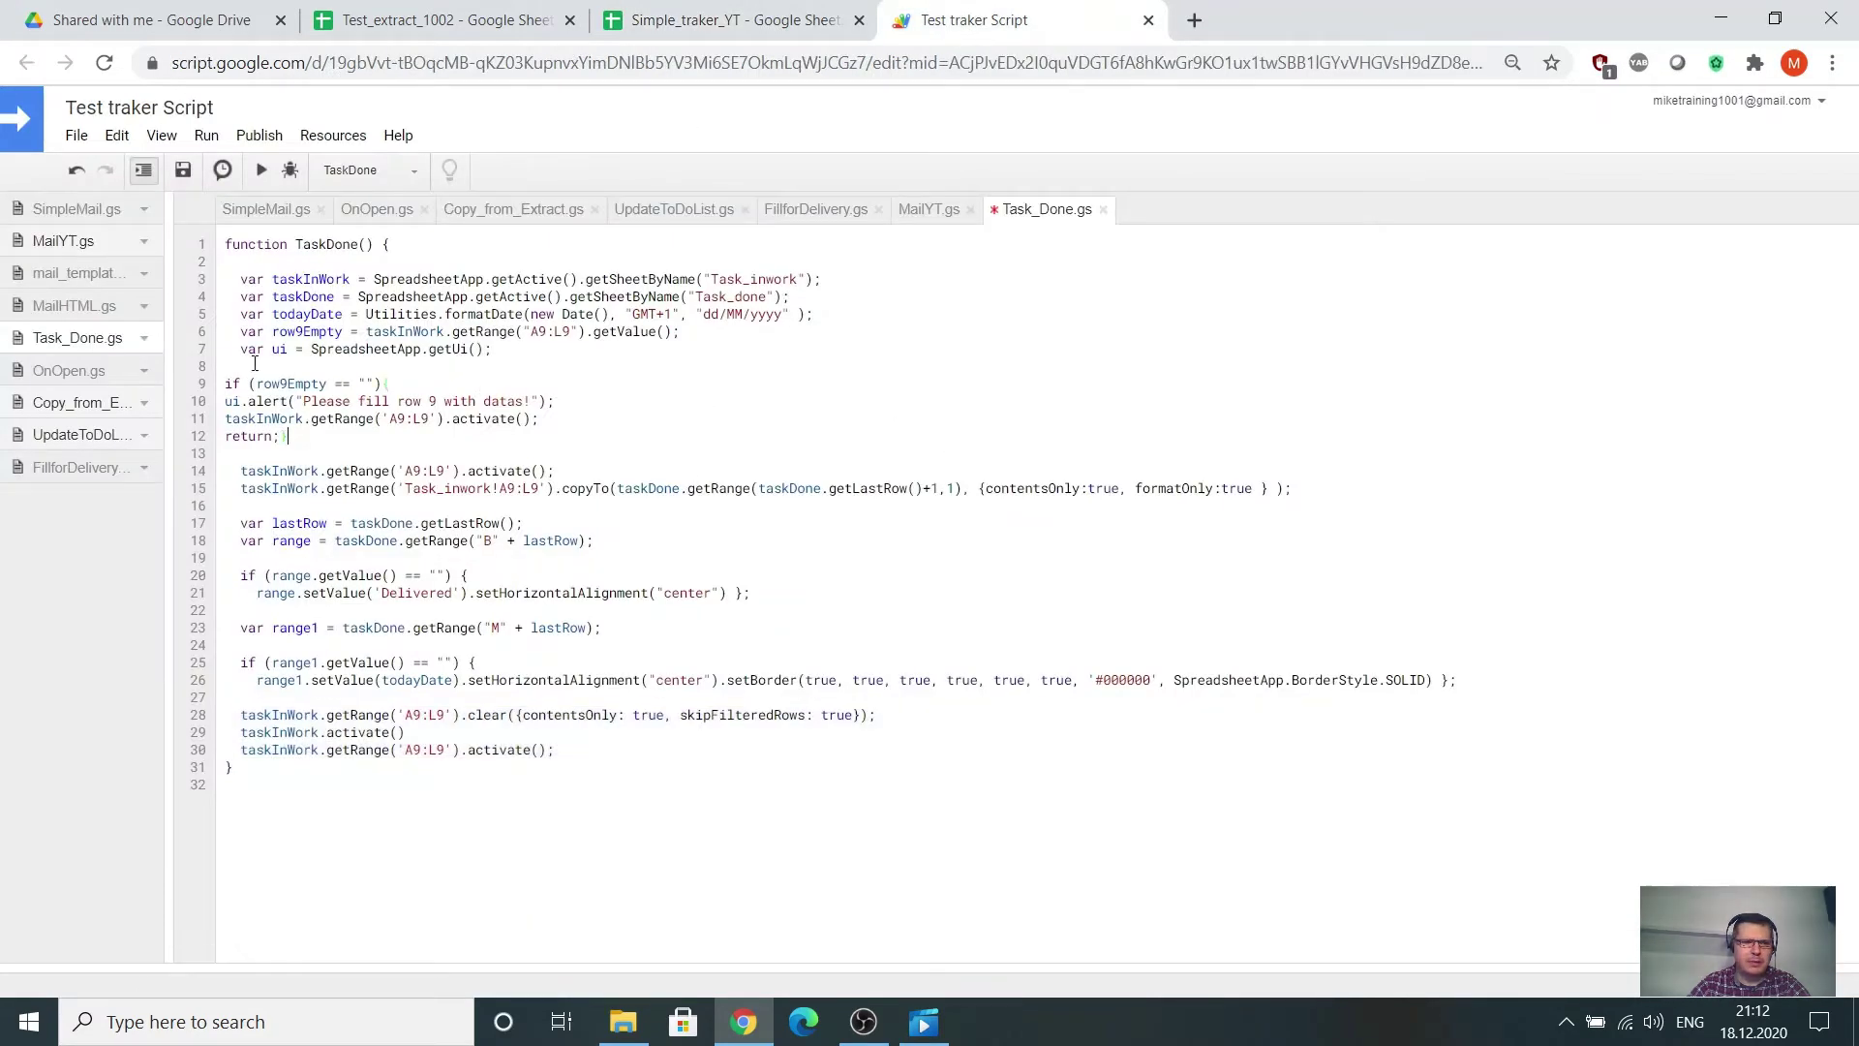
left_click(53, 403)
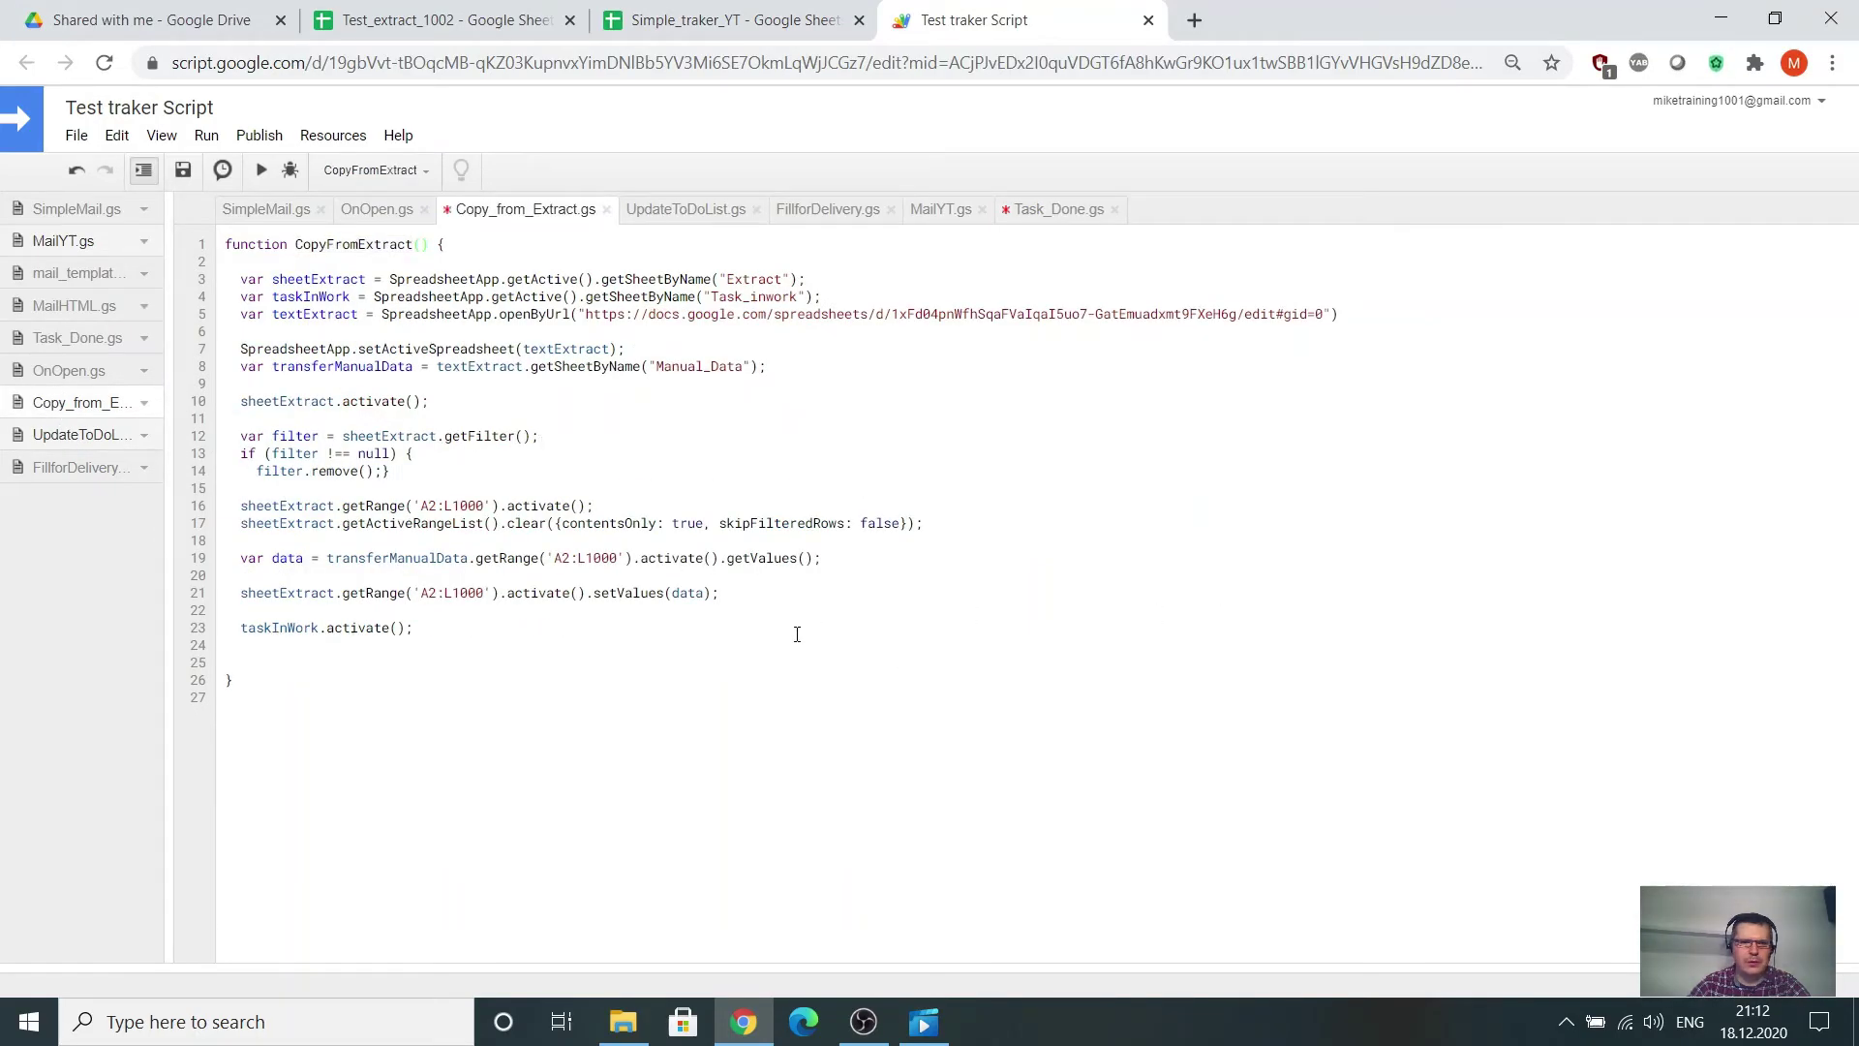
left_click(209, 21)
left_click(180, 321)
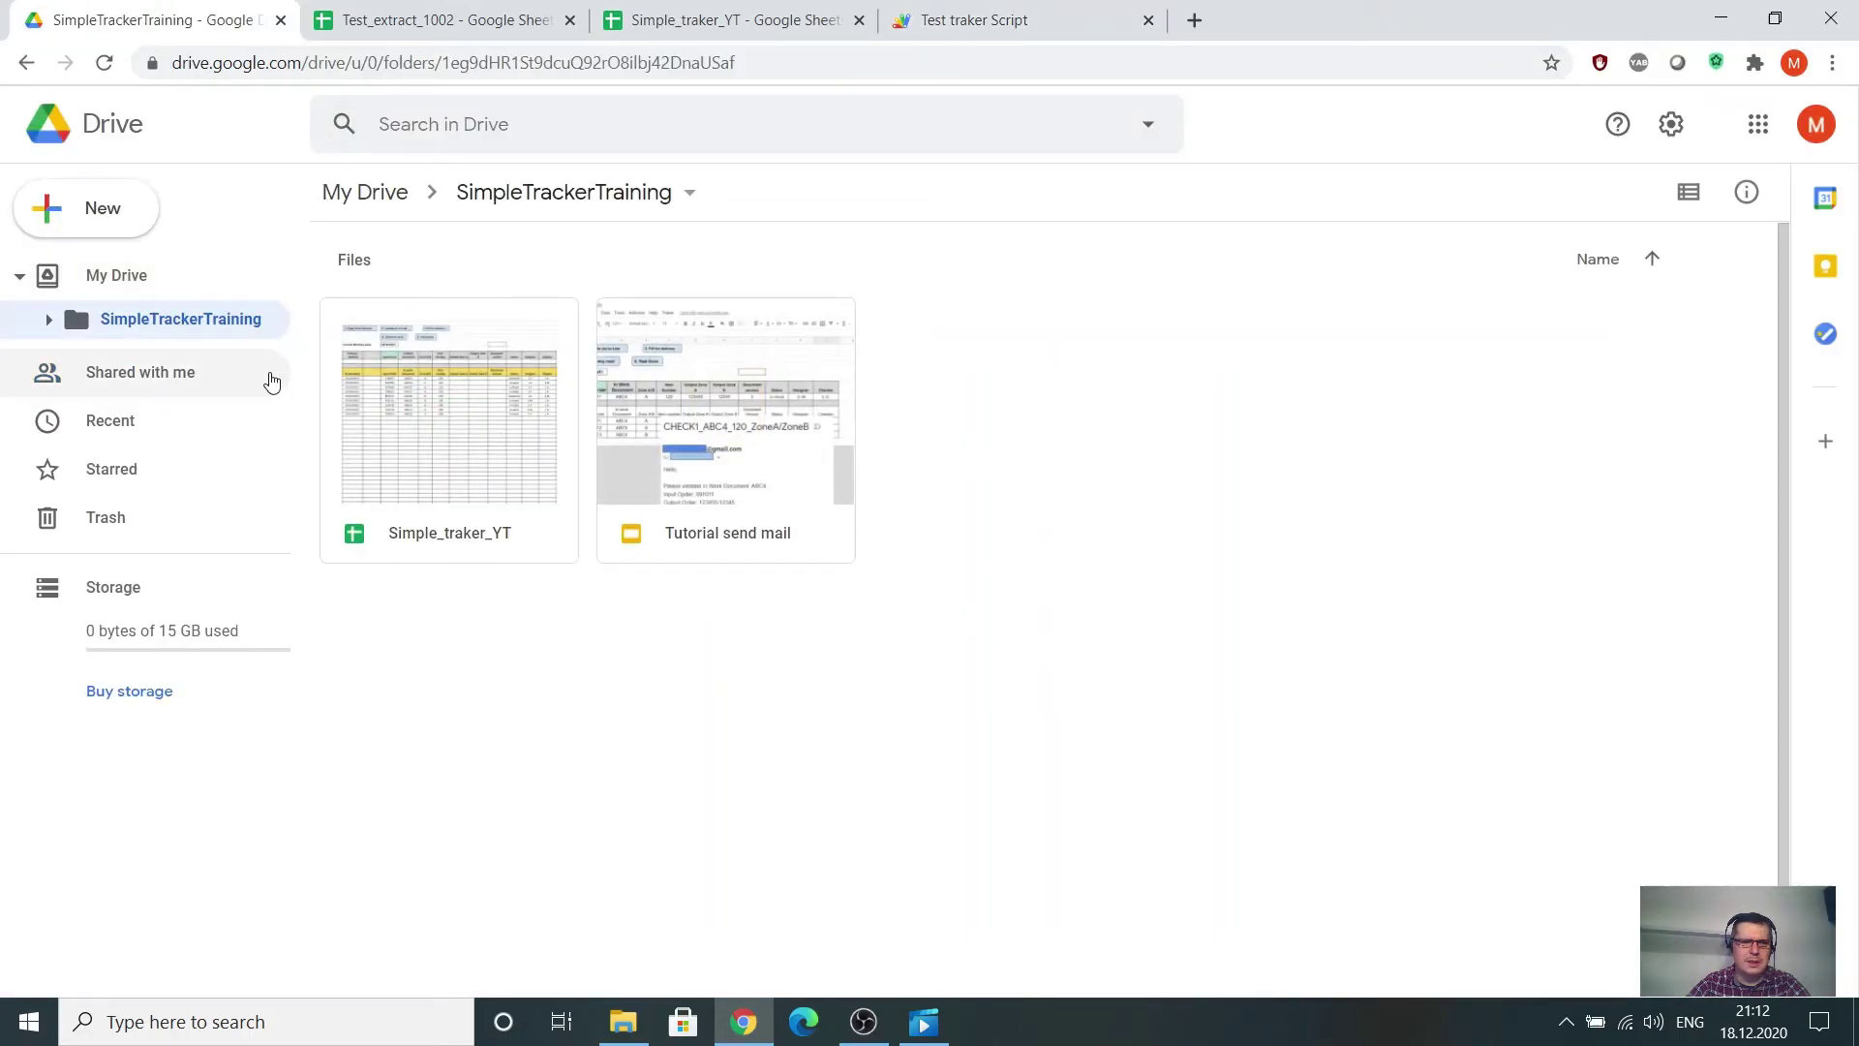
Find Test_extract_1002 under Shared with me and view its Manual_Data sheet of orders ABC01–ABC20.
left_click(117, 376)
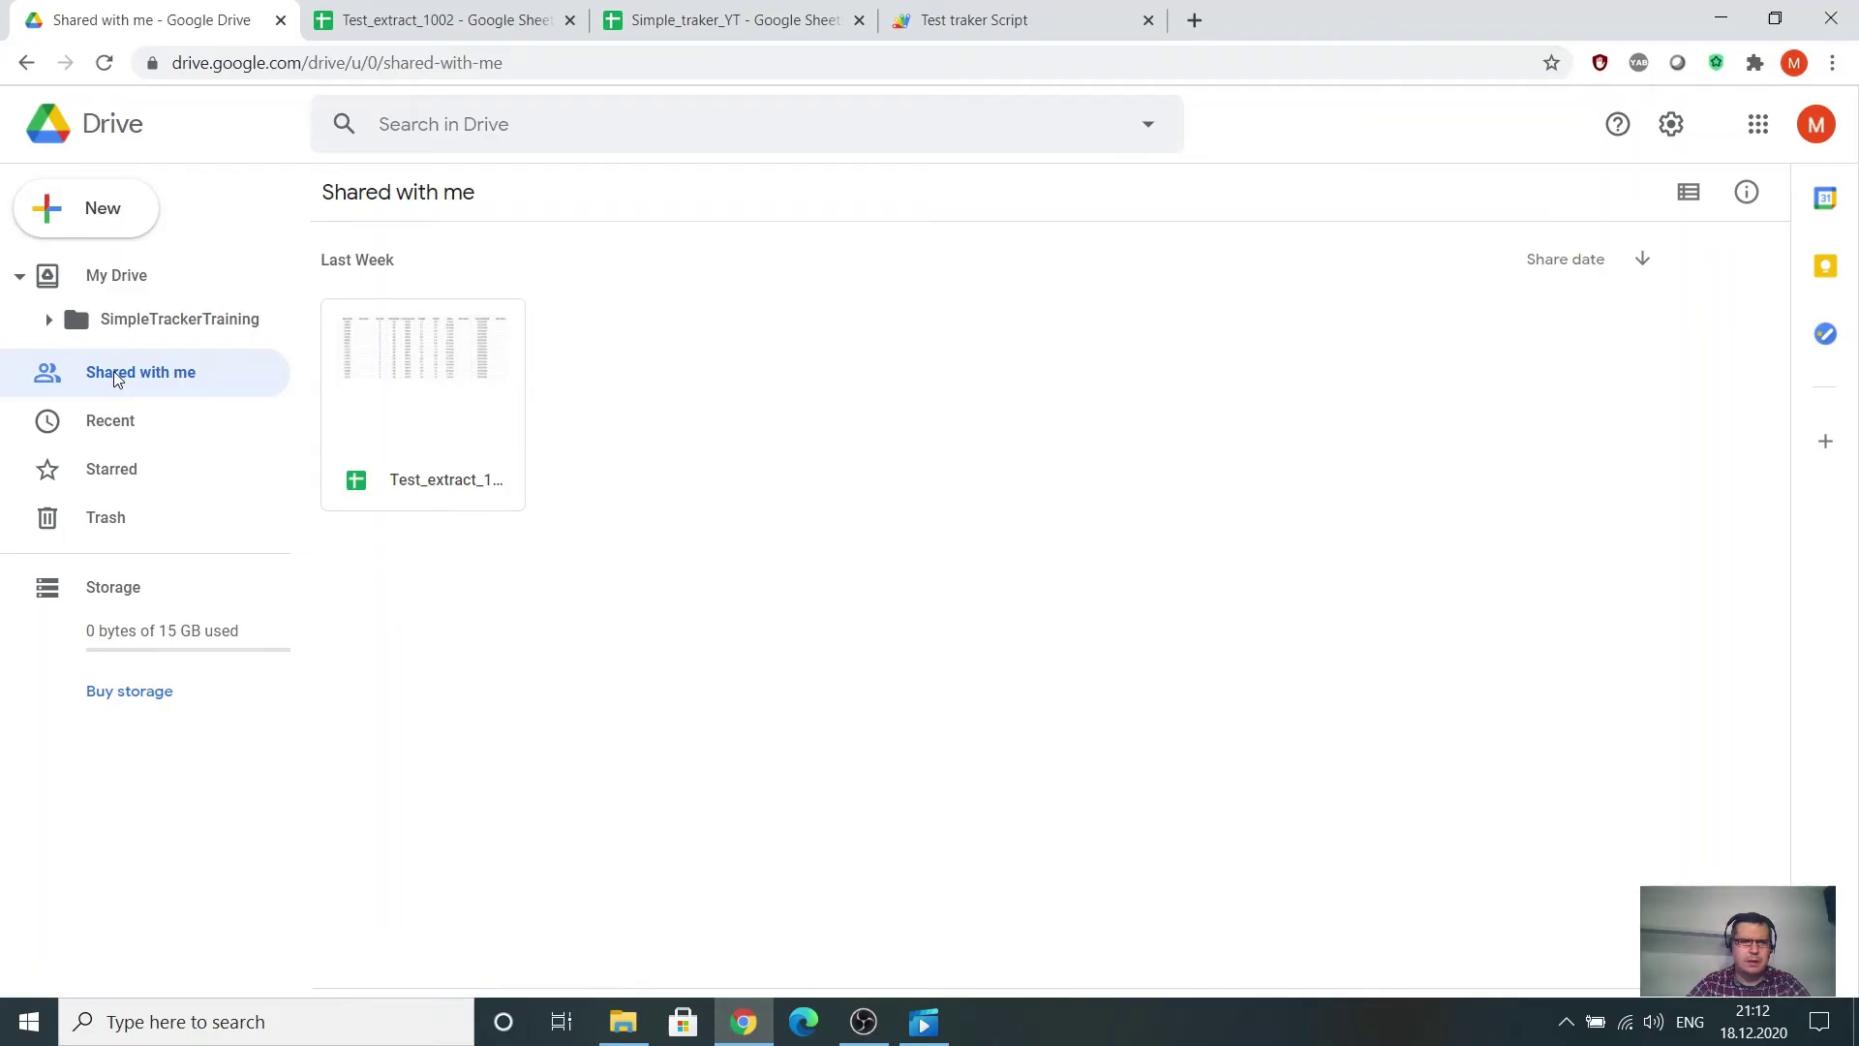
left_click(438, 370)
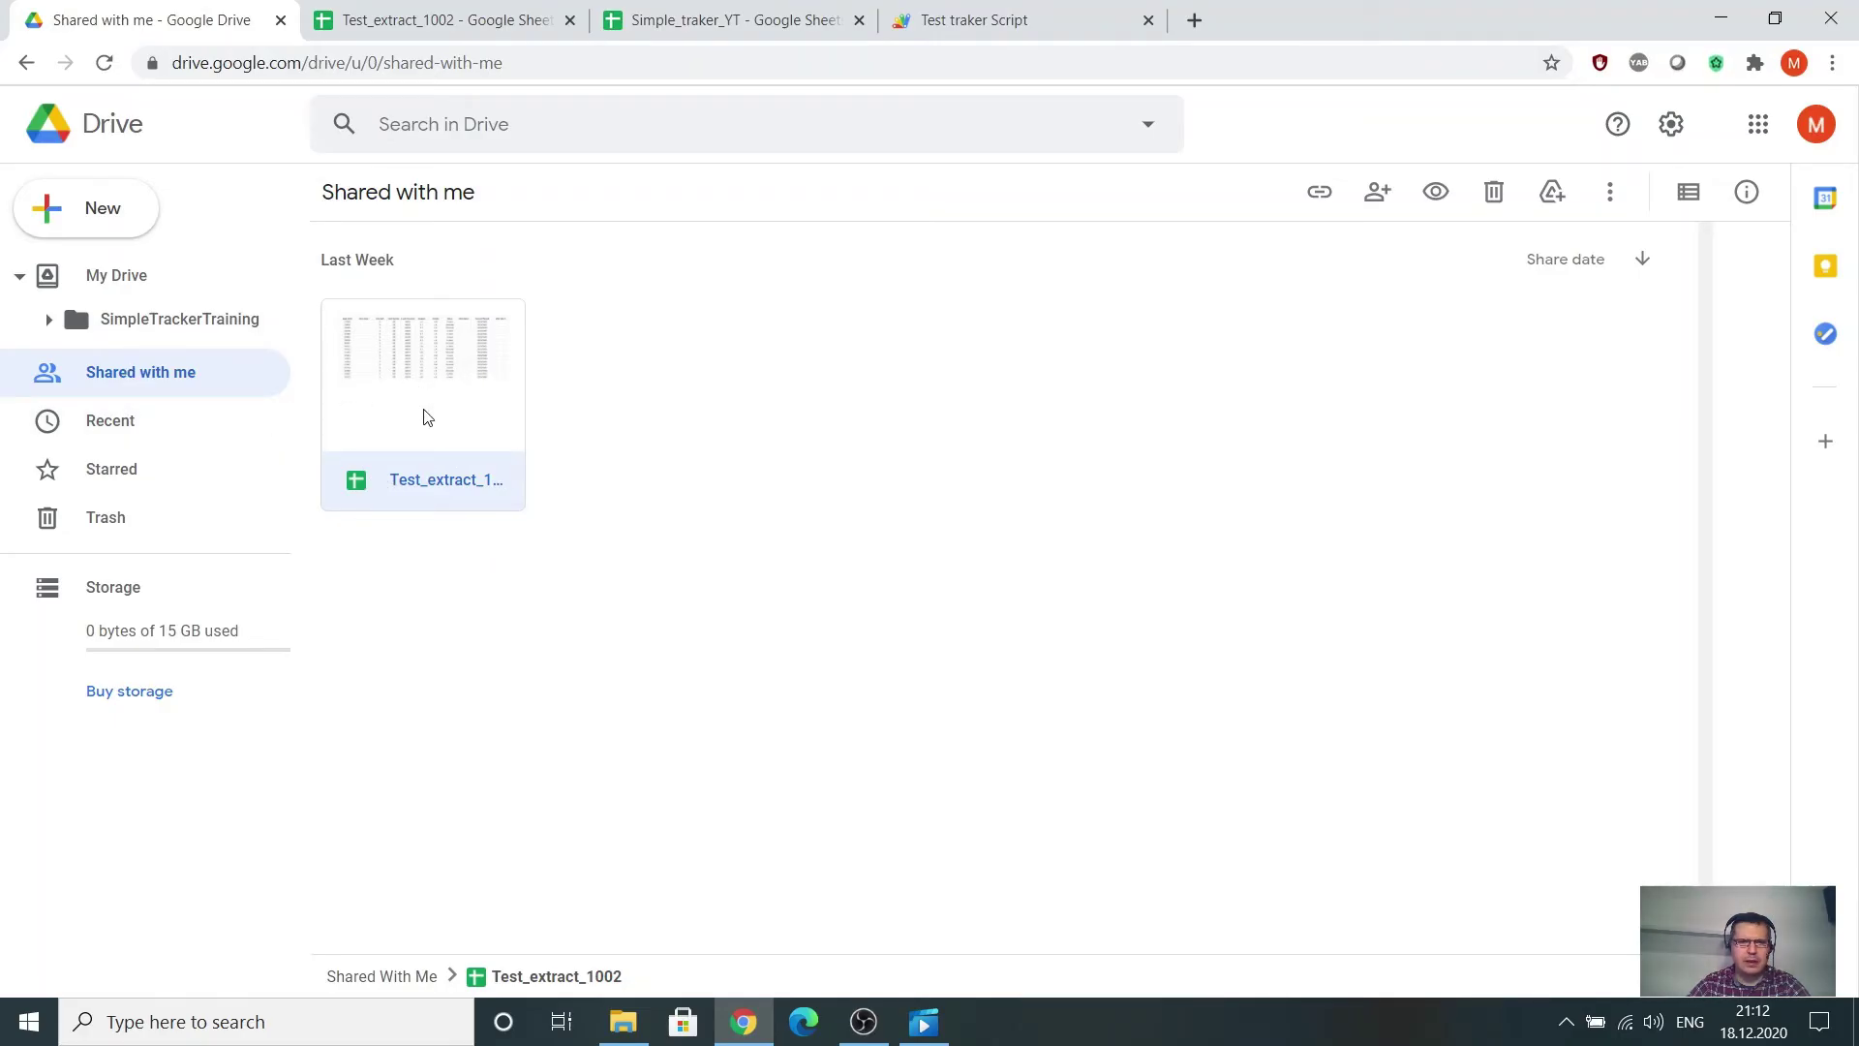
left_click(430, 21)
left_click(1537, 487)
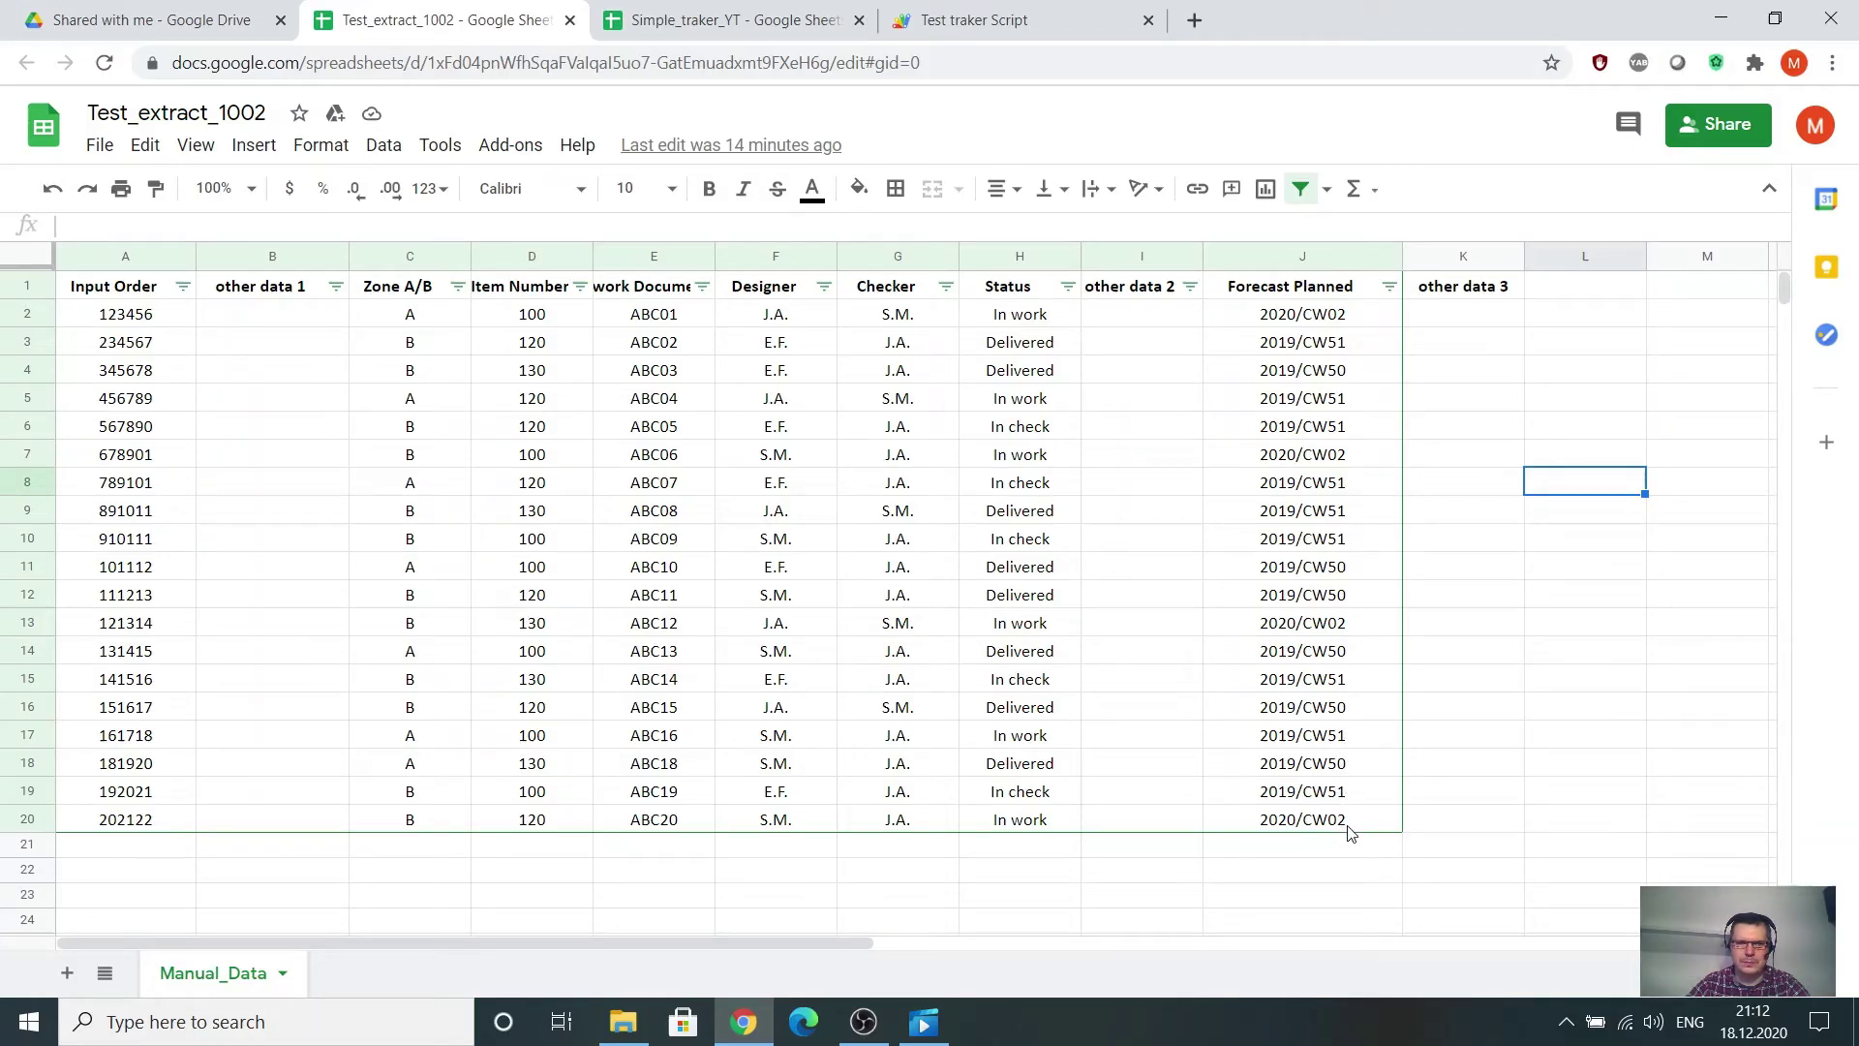
Check the tracker's Extract sheet against the Test_extract data, then return to the CopyFromExtract code.
left_click(1516, 659)
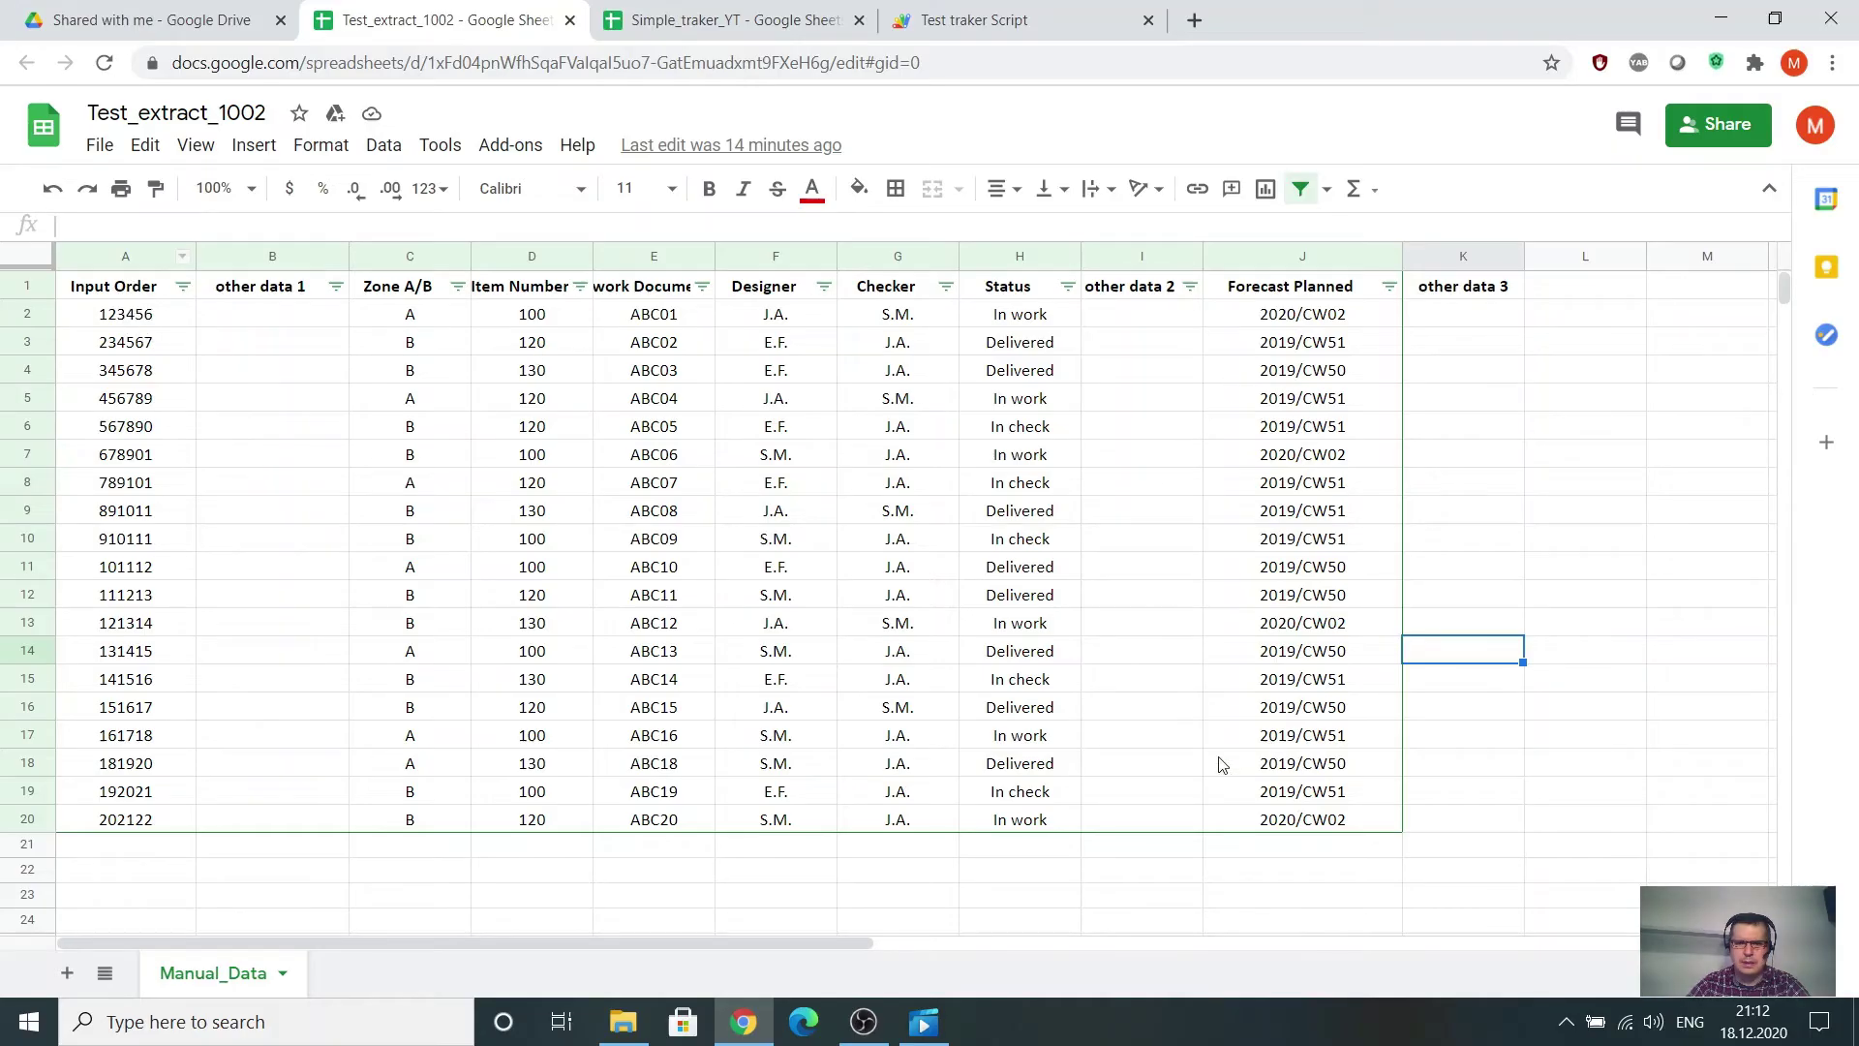
left_click(736, 19)
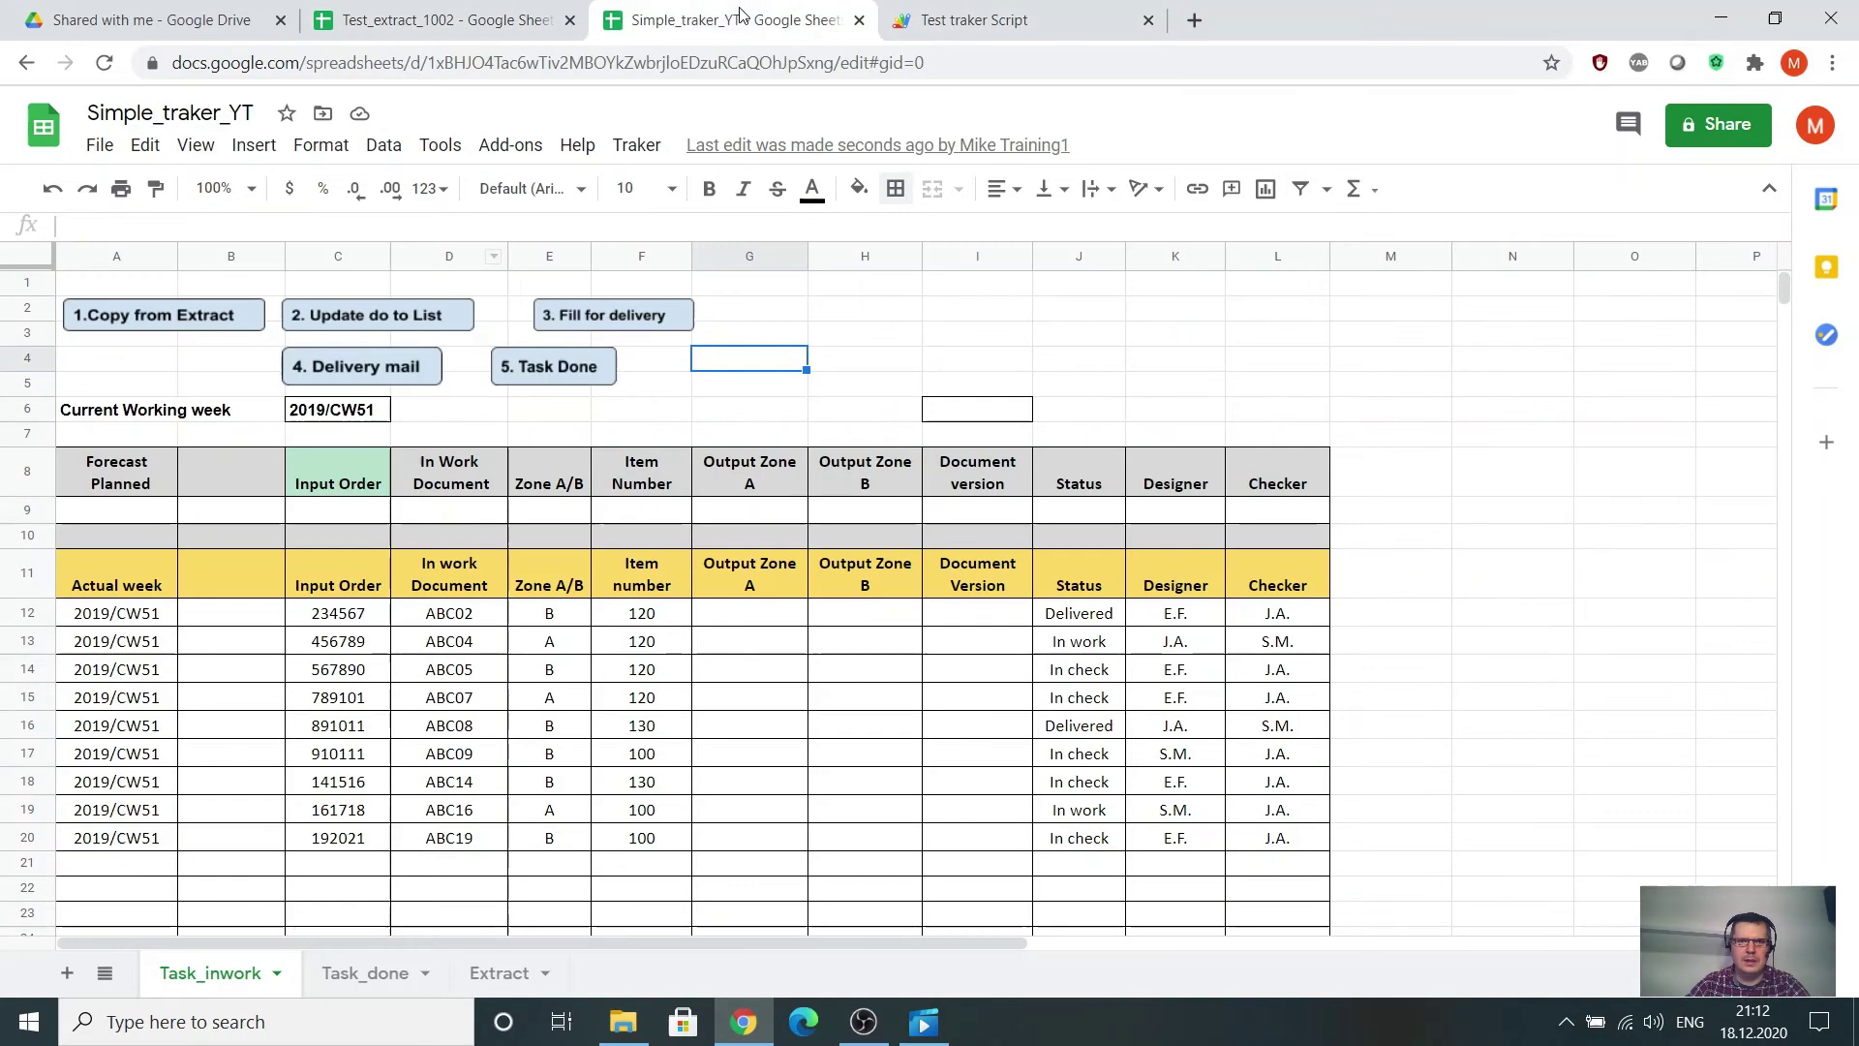
left_click(500, 974)
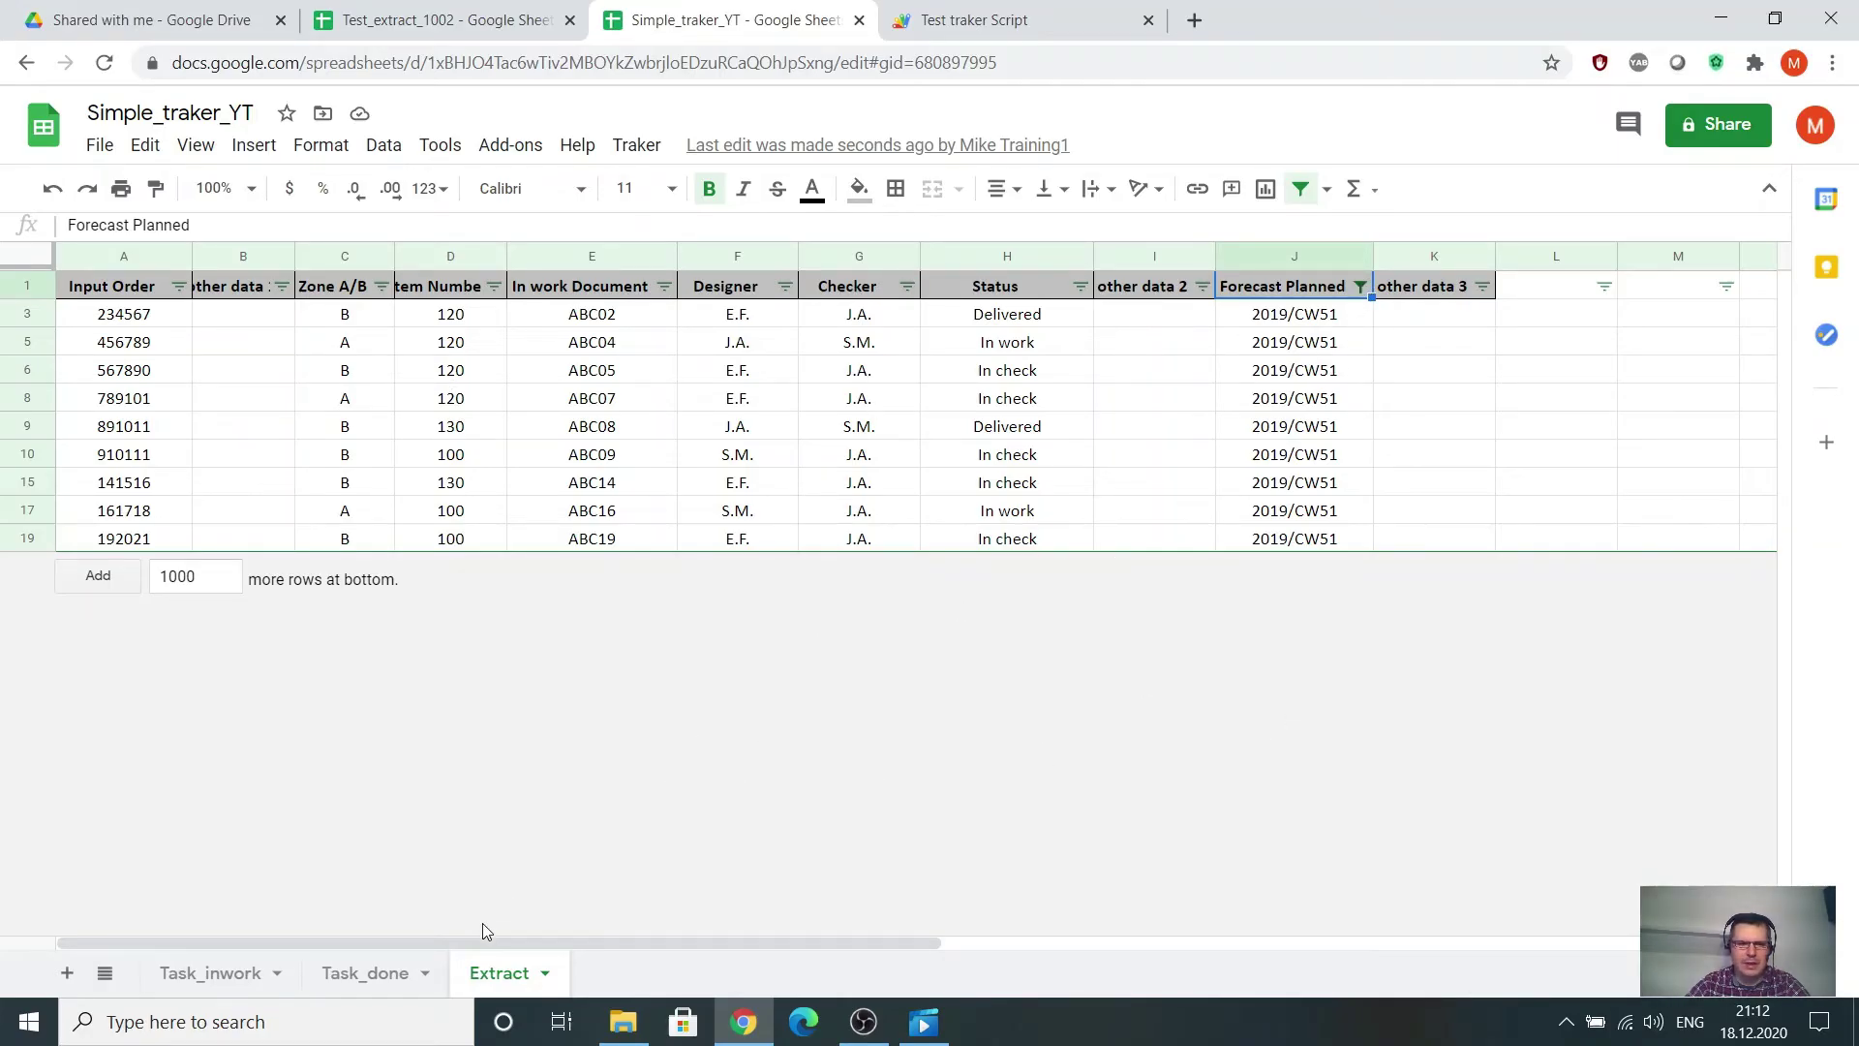
left_click(927, 24)
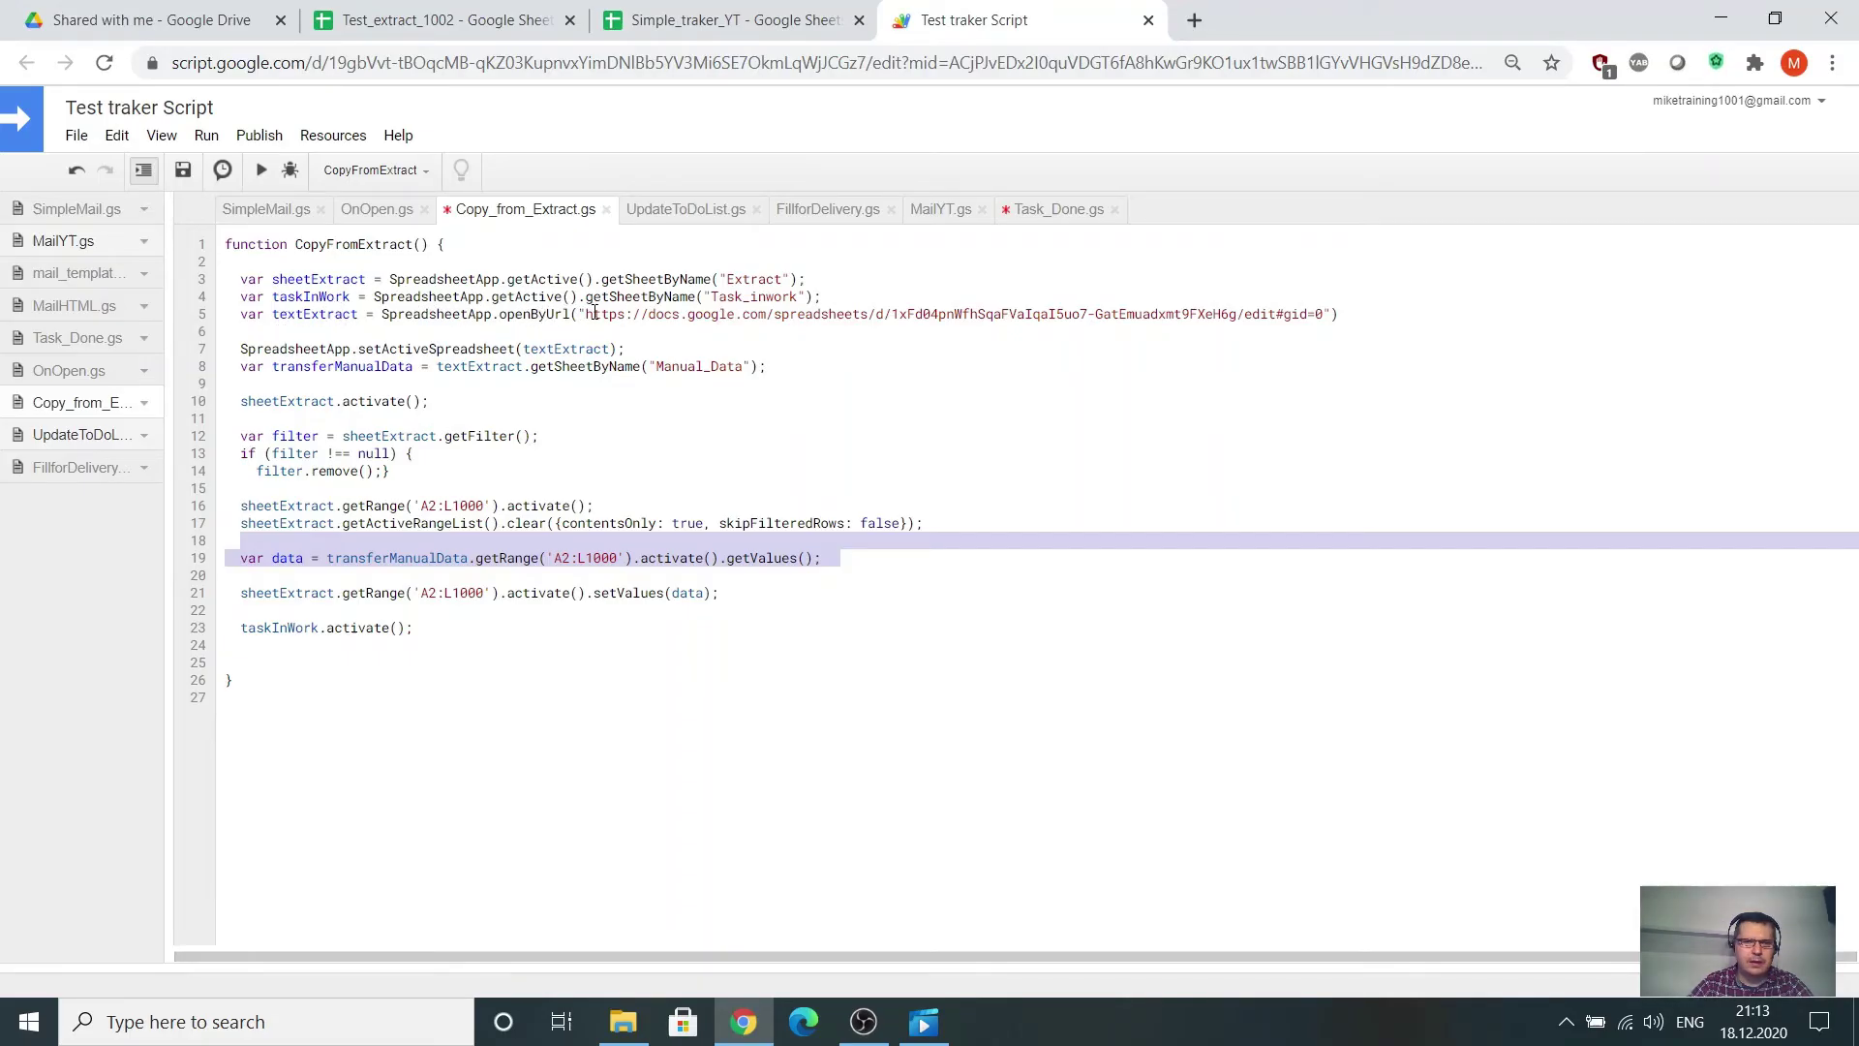
left_click_drag(594, 315, 1325, 317)
left_click(436, 19)
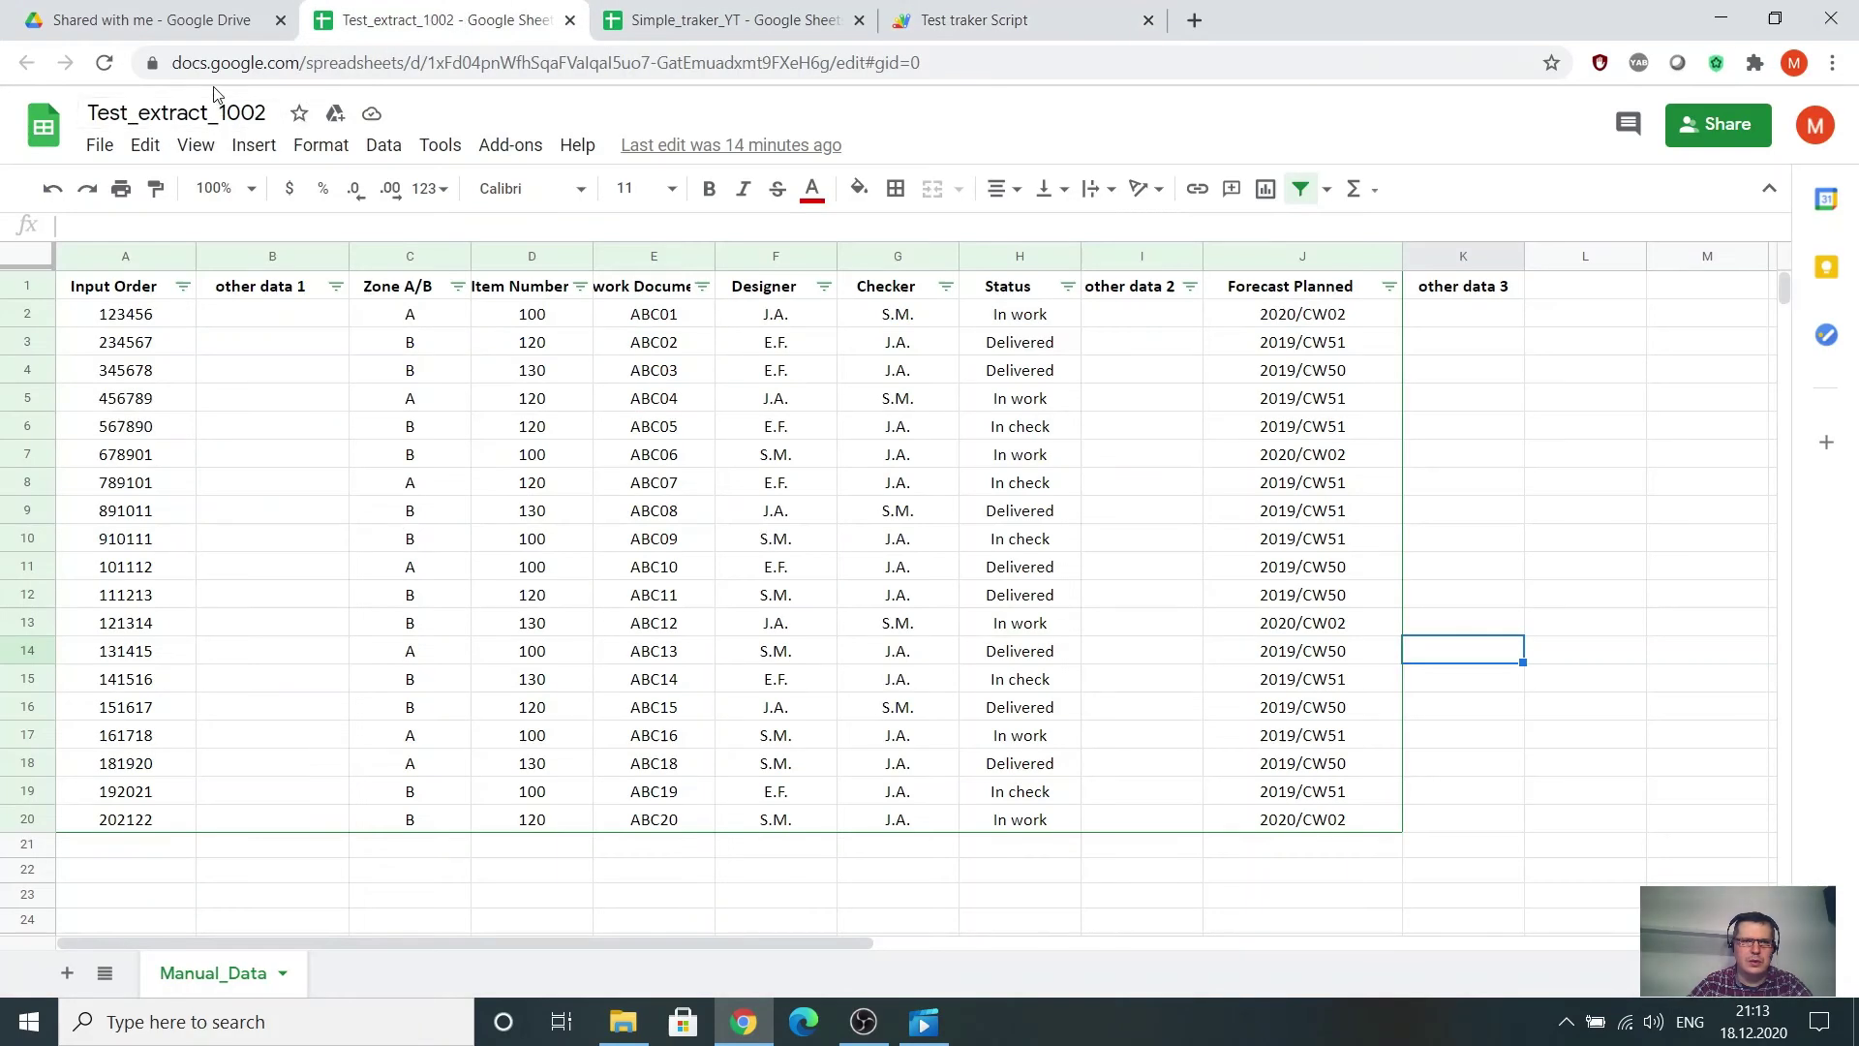
left_click(152, 62)
left_click(869, 62)
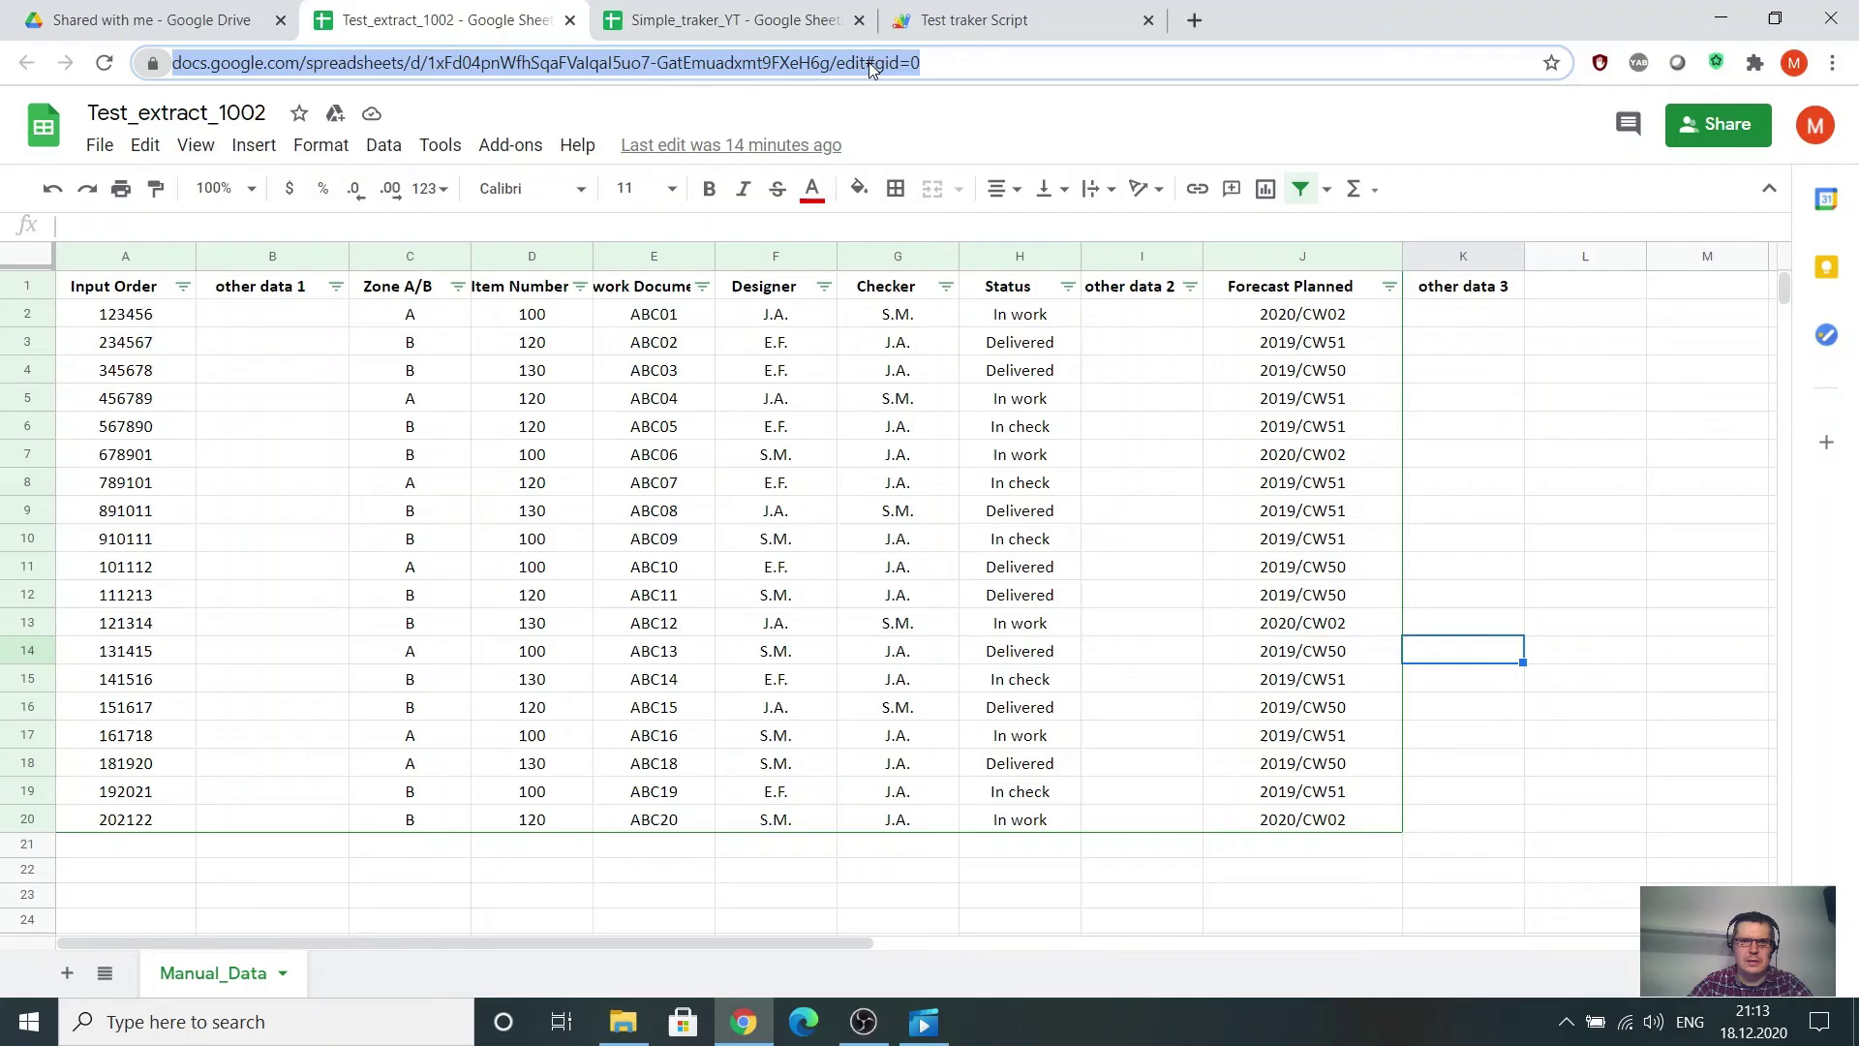
left_click(1029, 37)
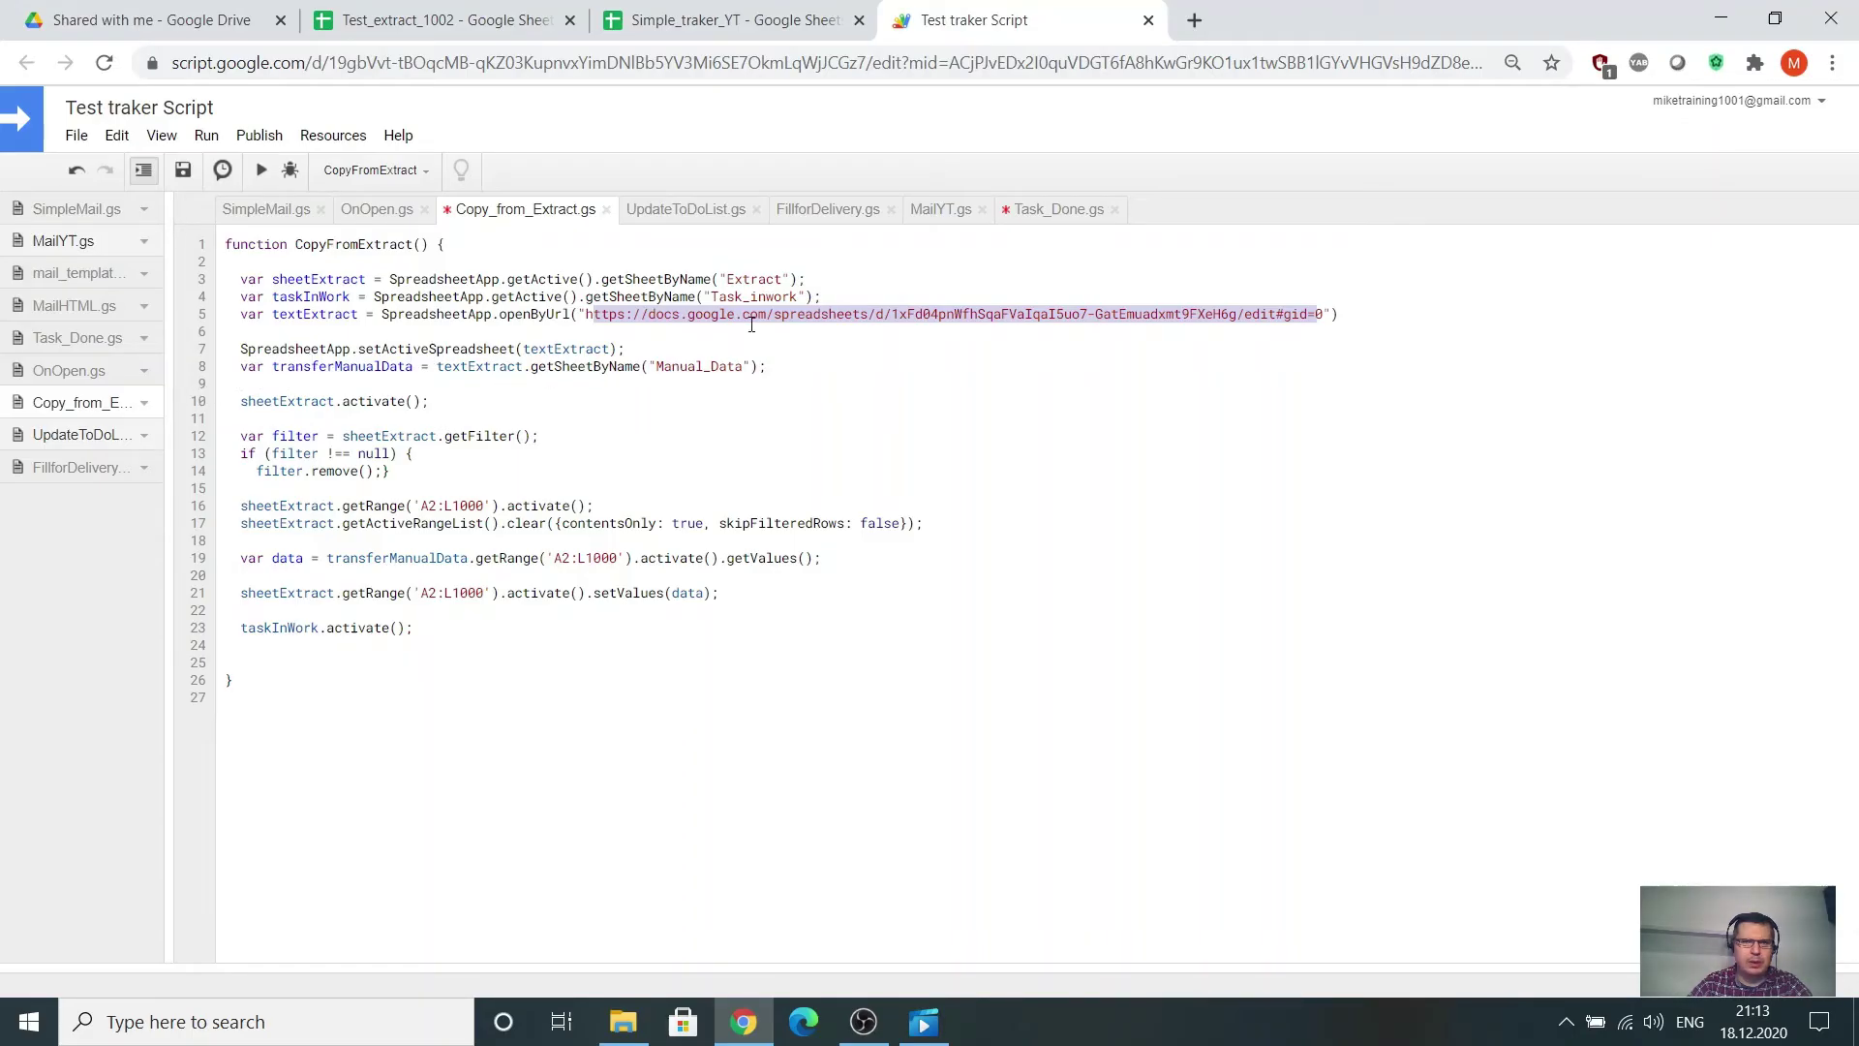
left_click(683, 19)
left_click(455, 19)
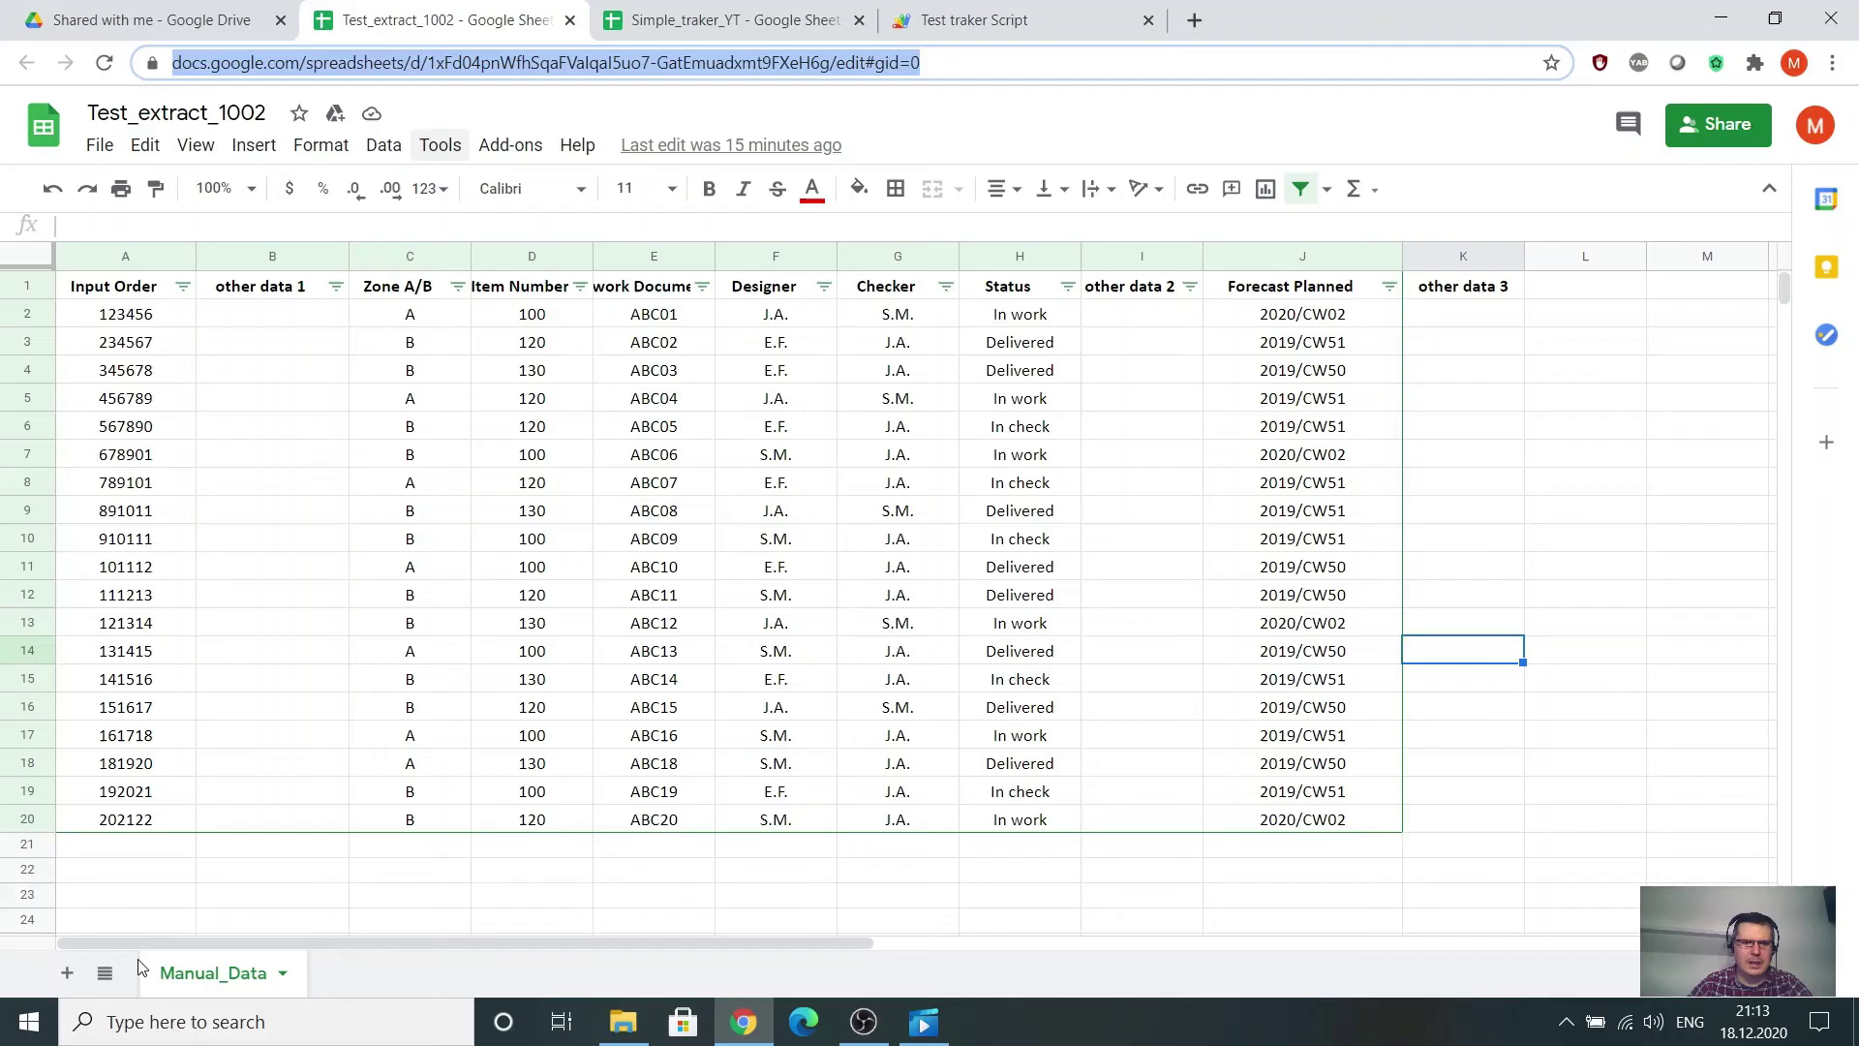
left_click(1026, 22)
left_click(1095, 601)
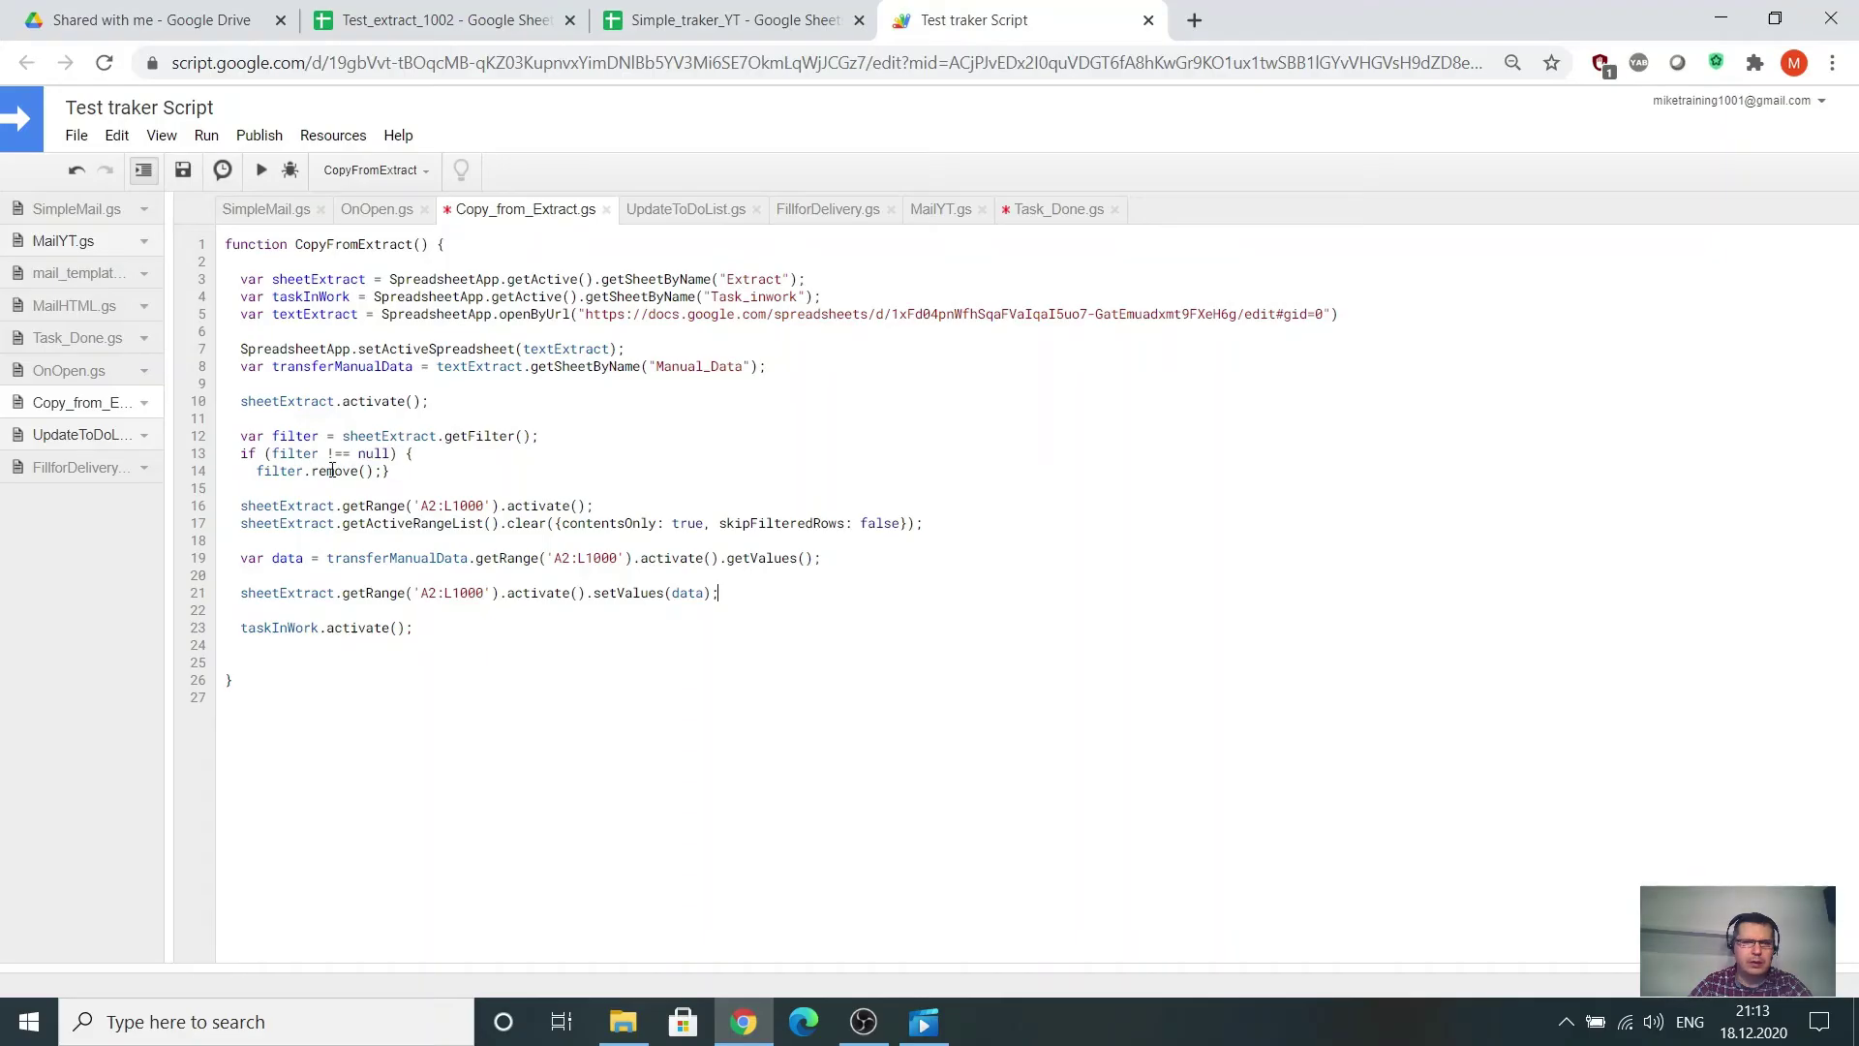
left_click(707, 19)
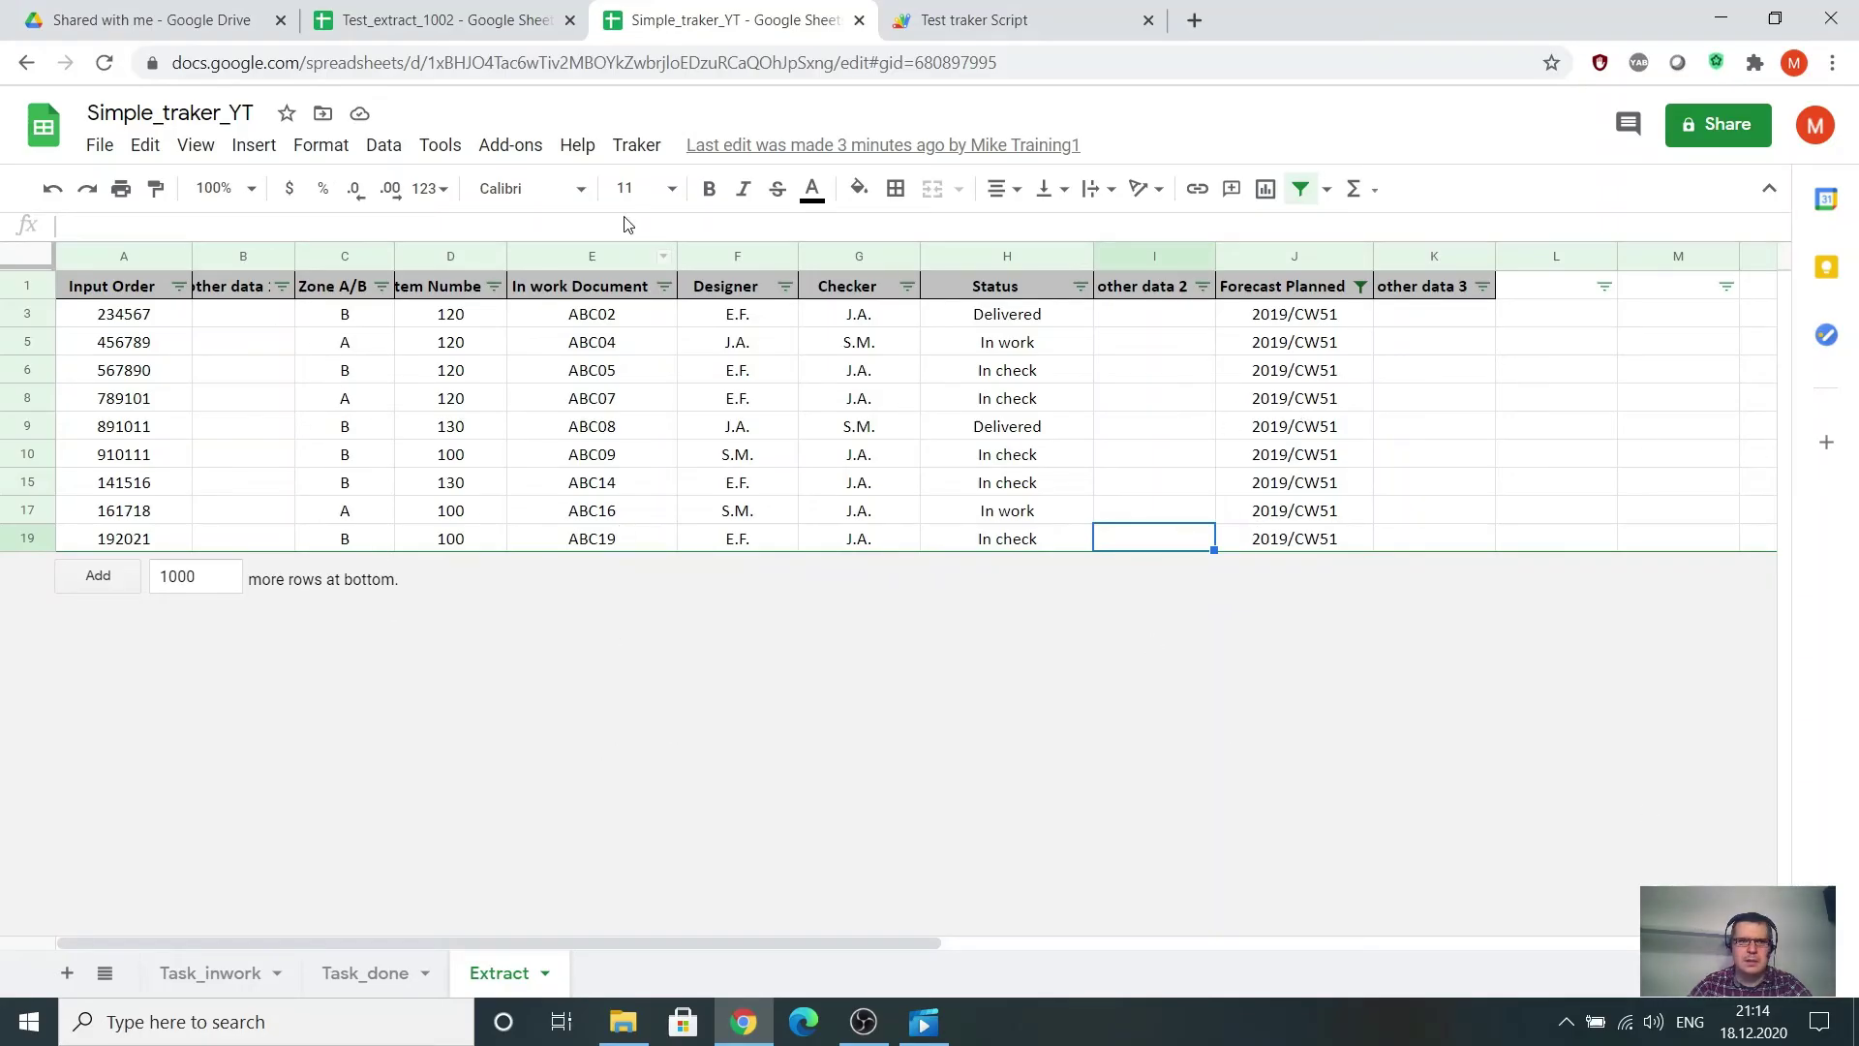
left_click(441, 20)
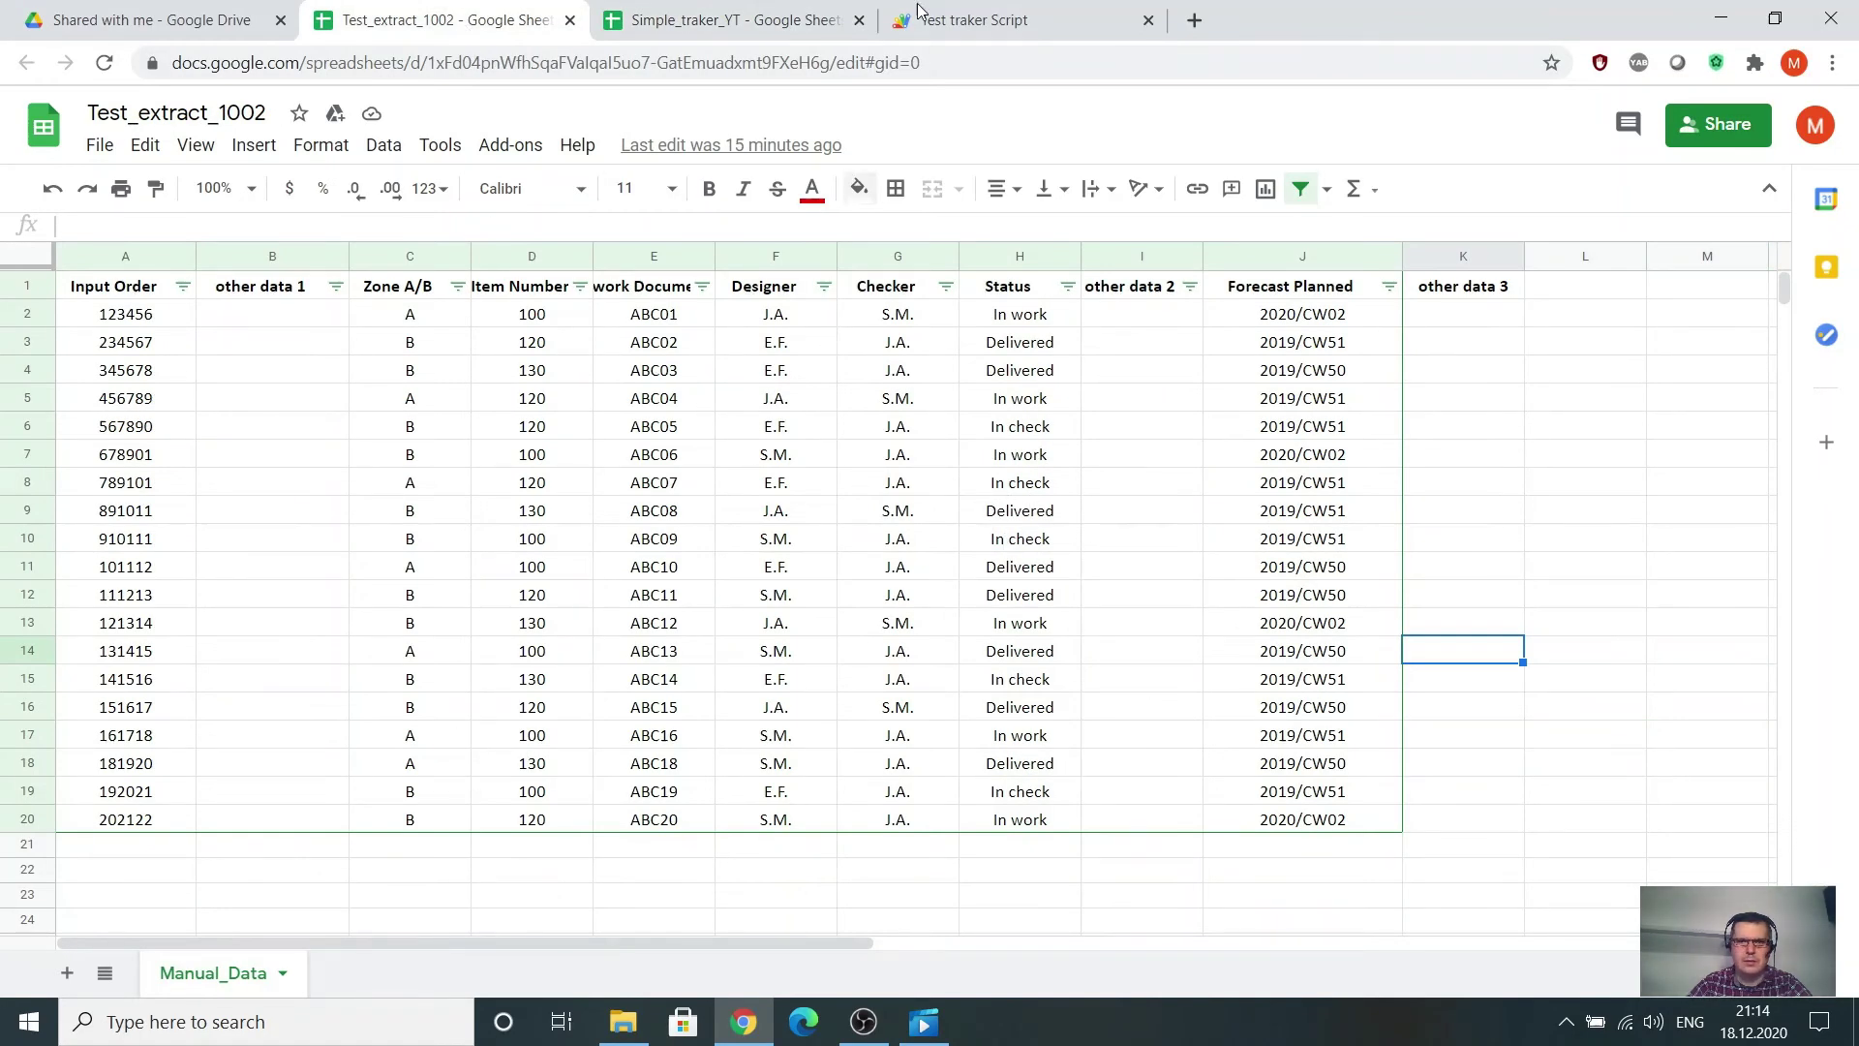
left_click(963, 19)
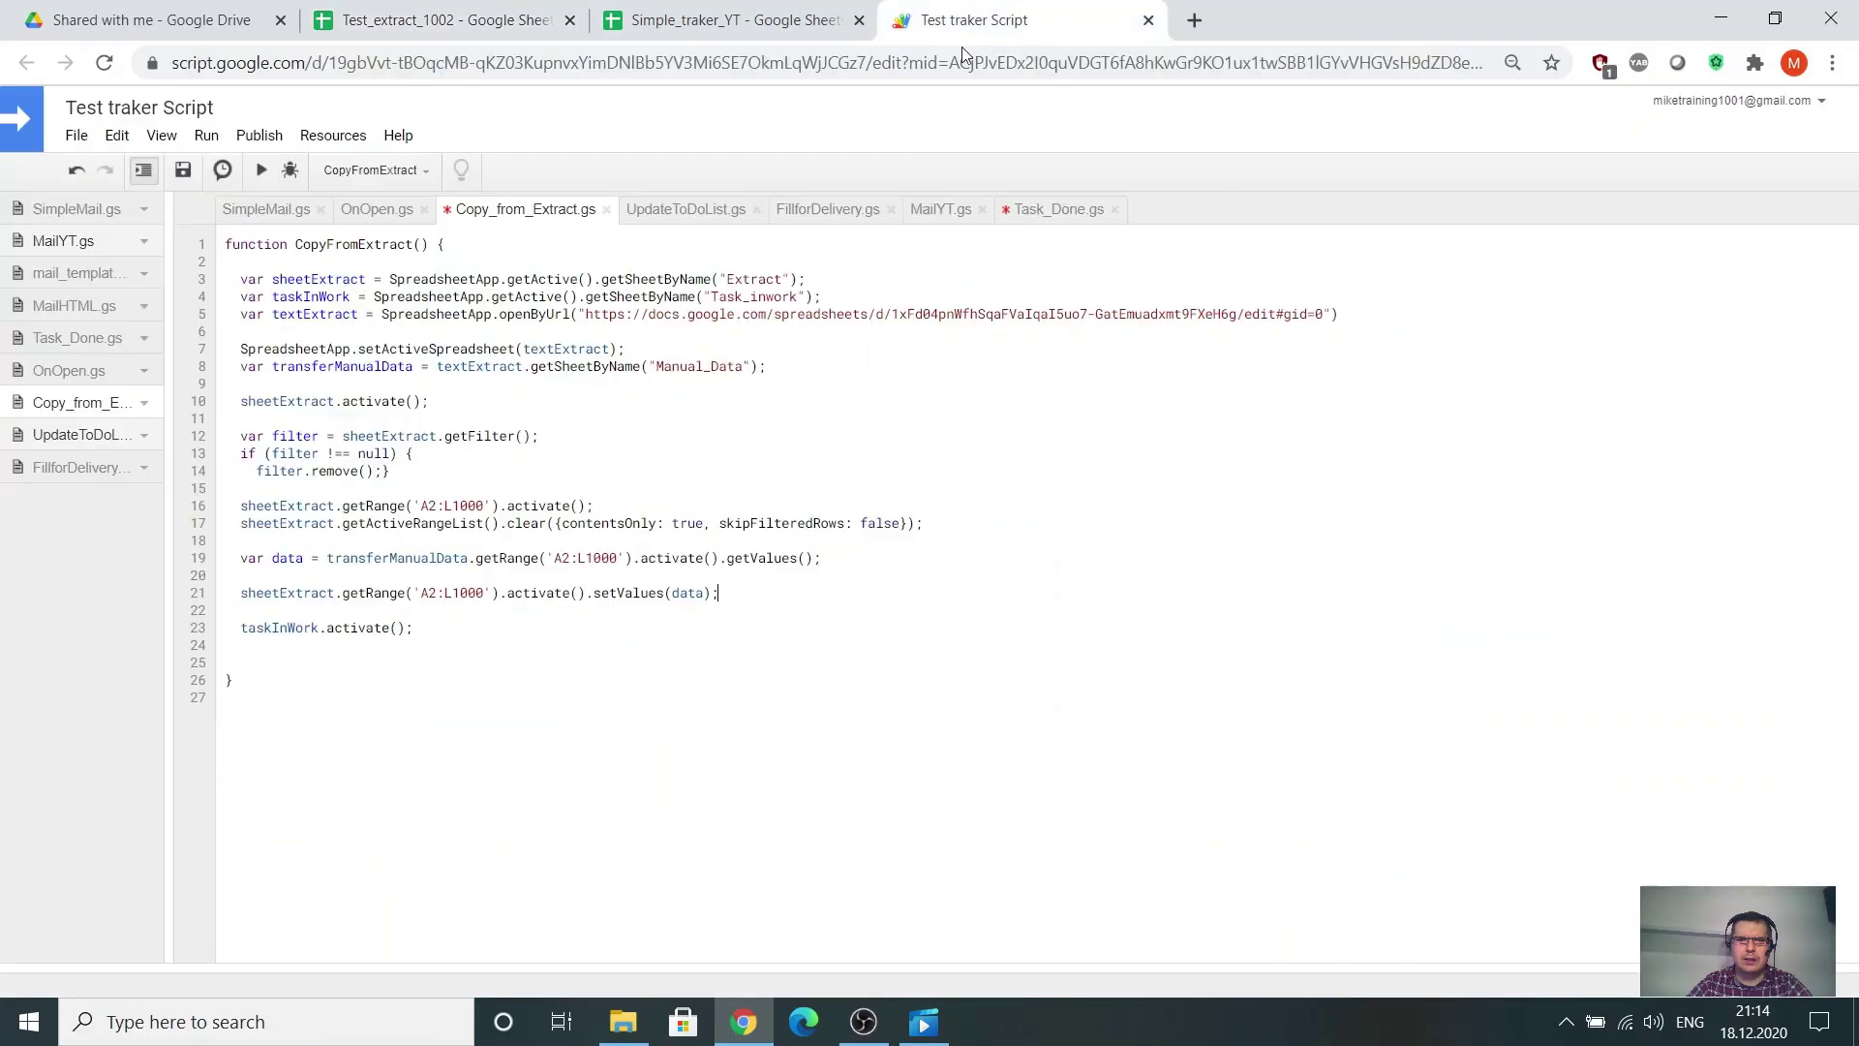
left_click(736, 20)
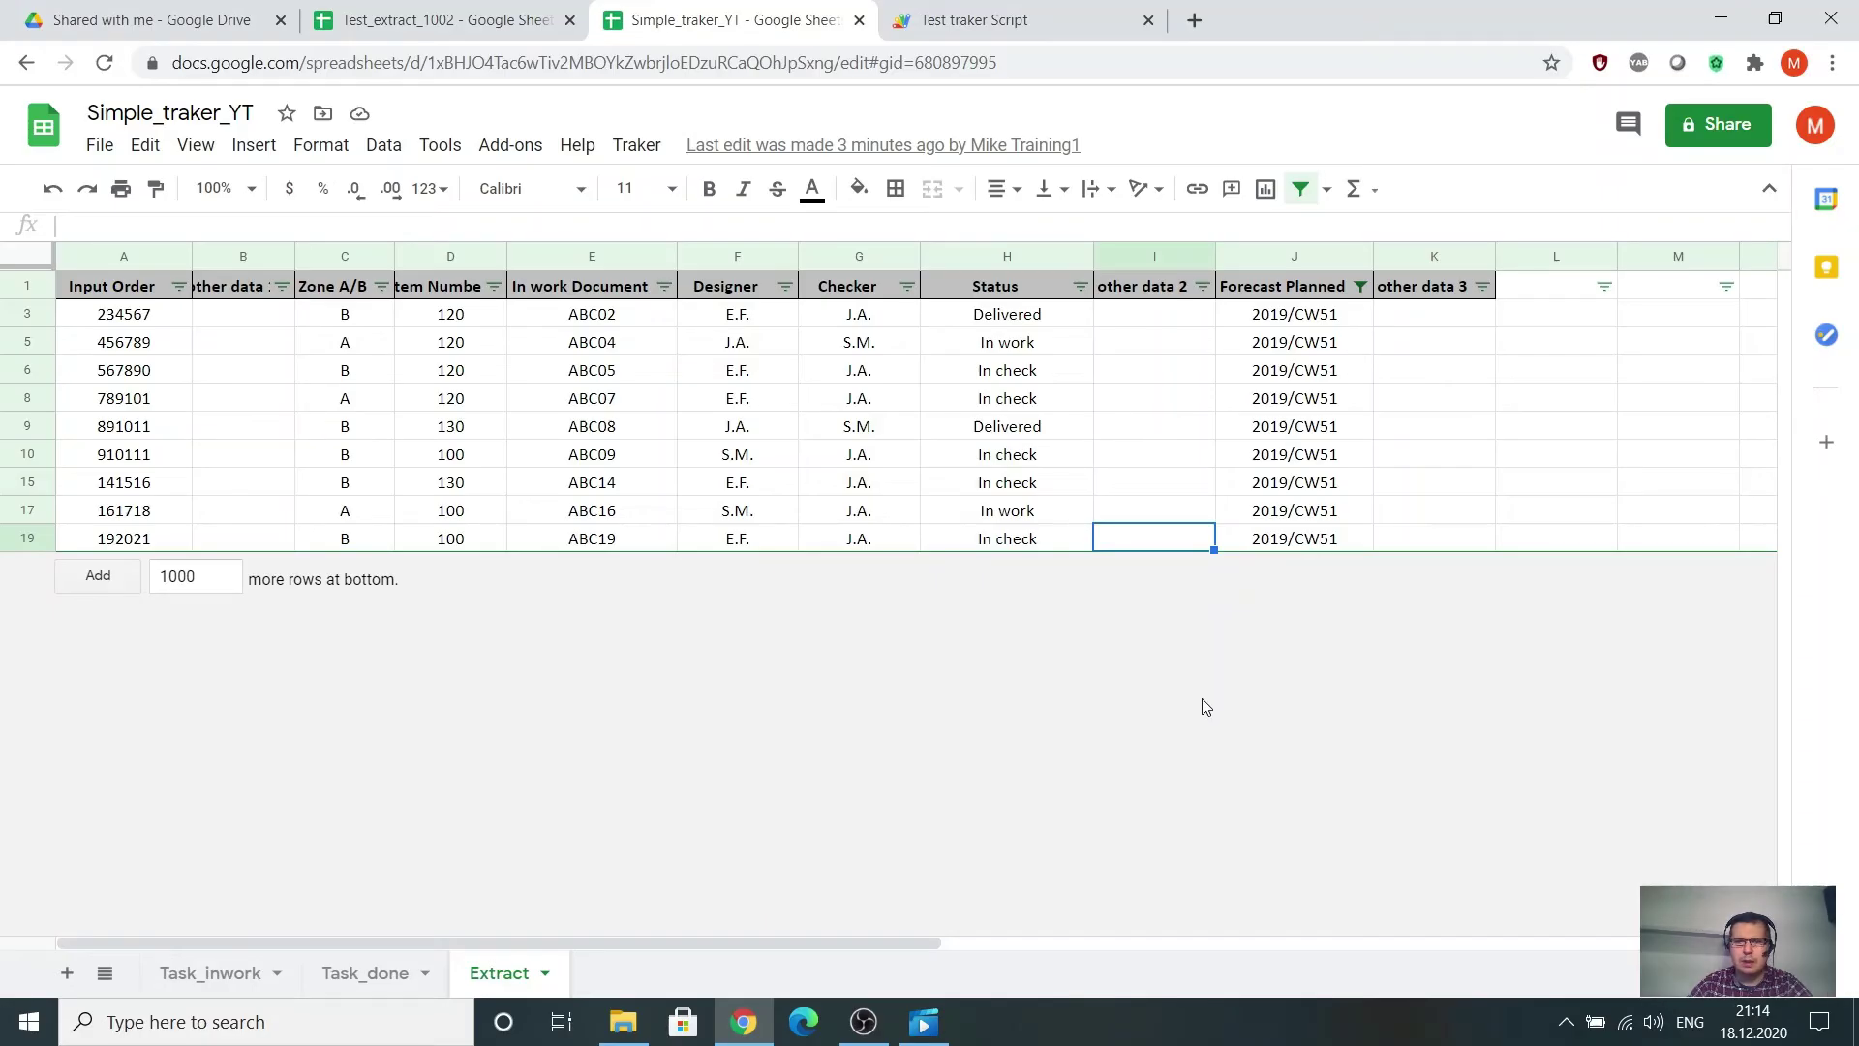
left_click(1017, 21)
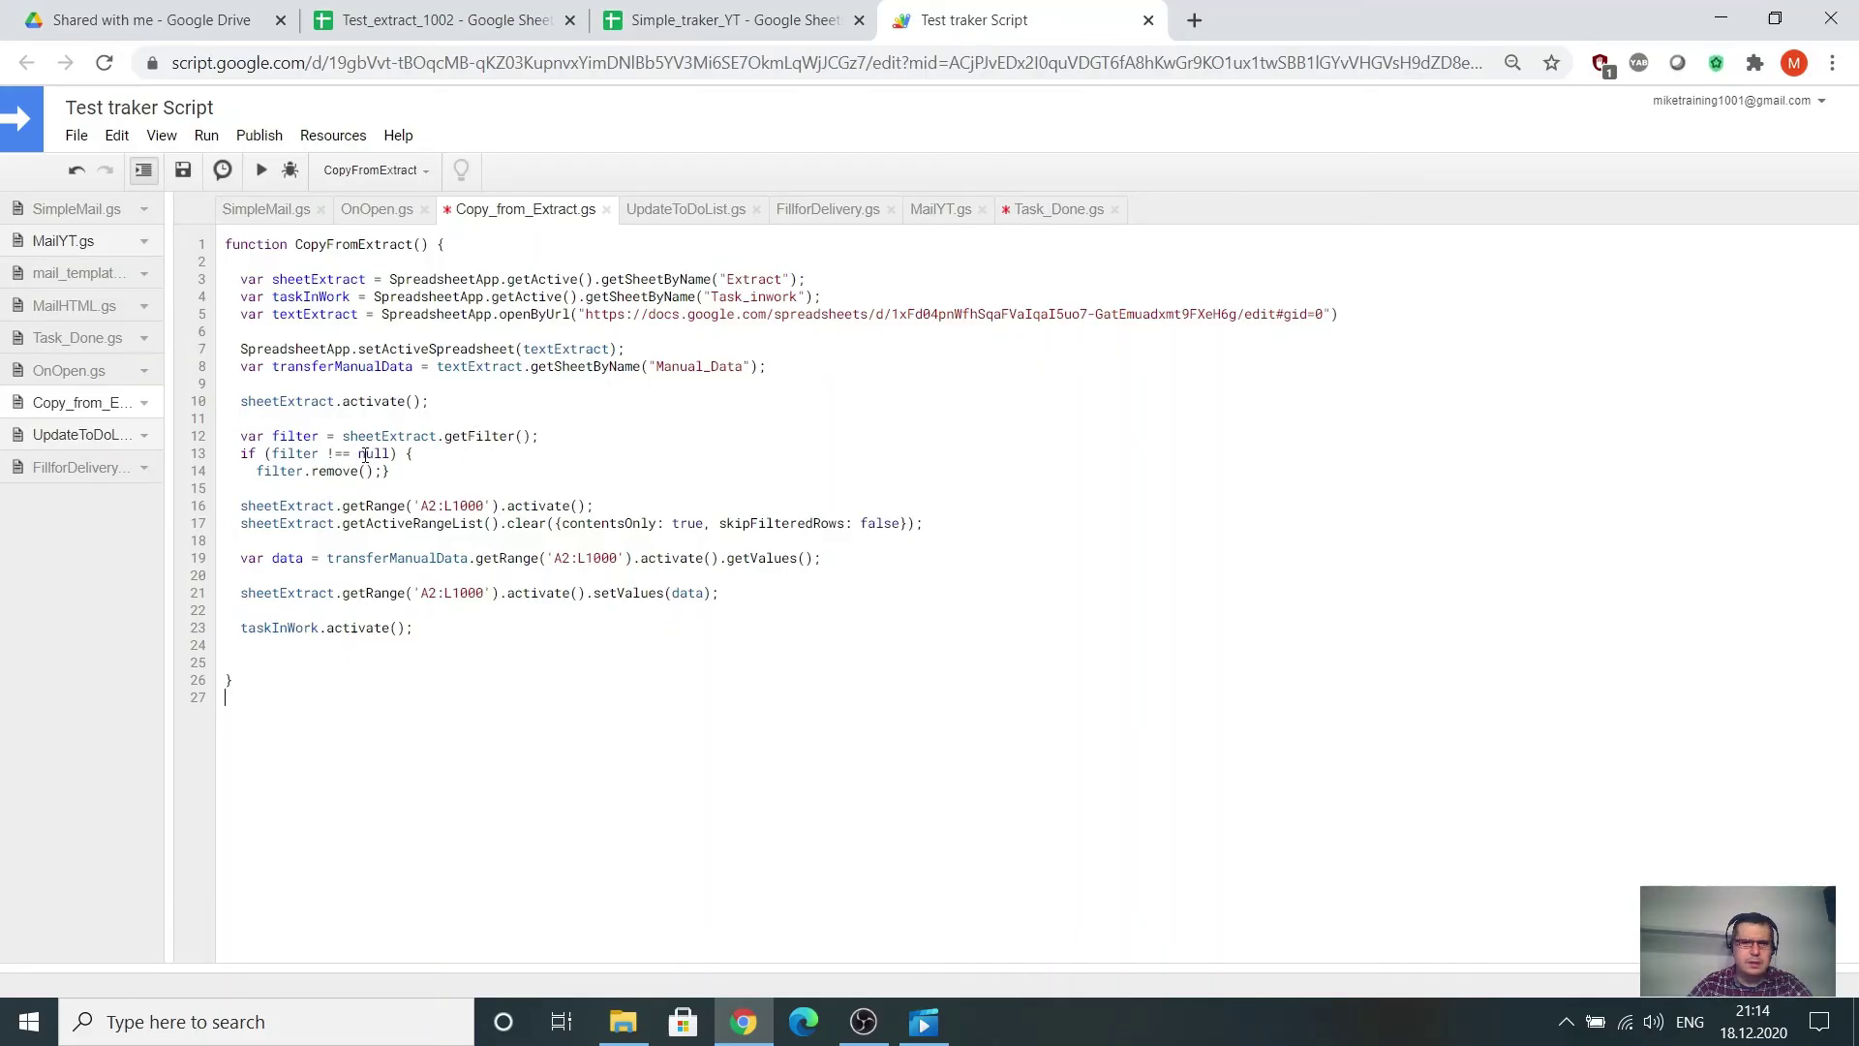
left_click_drag(358, 454, 398, 458)
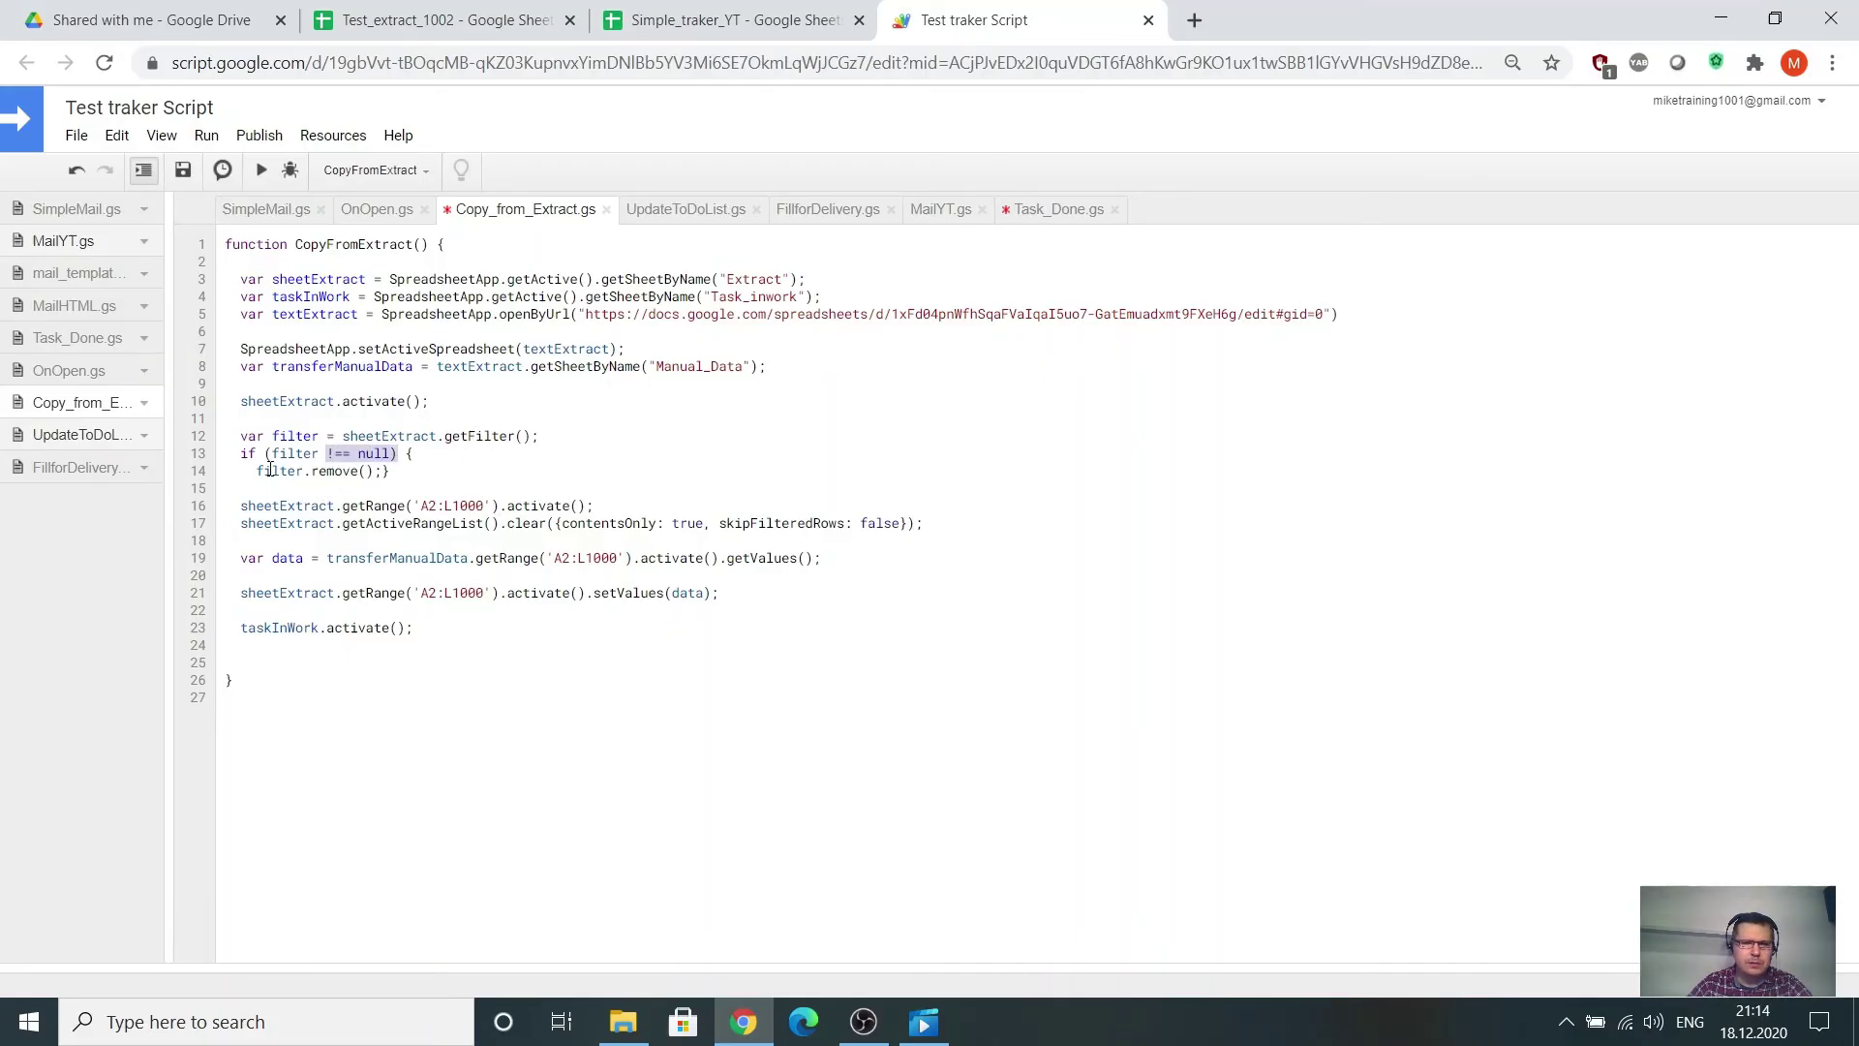
left_click(471, 759)
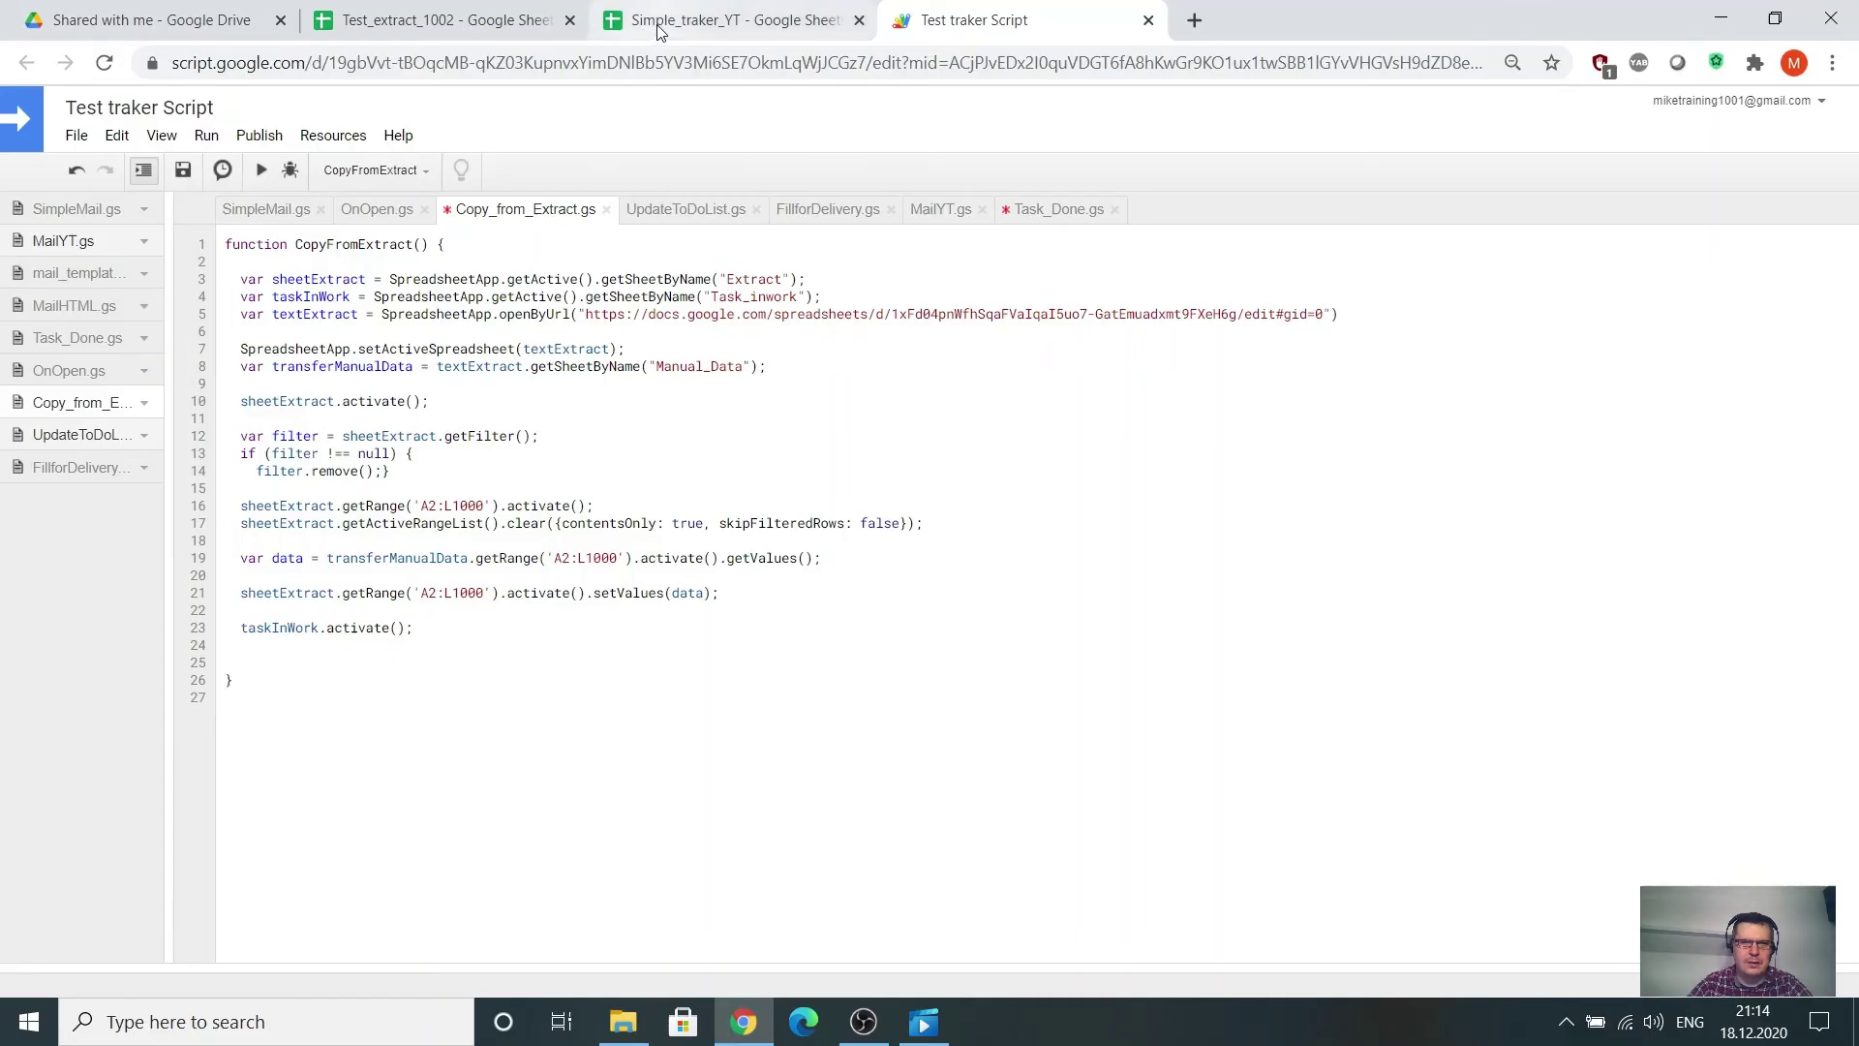
Turn off the filter on the tracker's Extract sheet and select all its data rows.
left_click(686, 37)
left_click(363, 511)
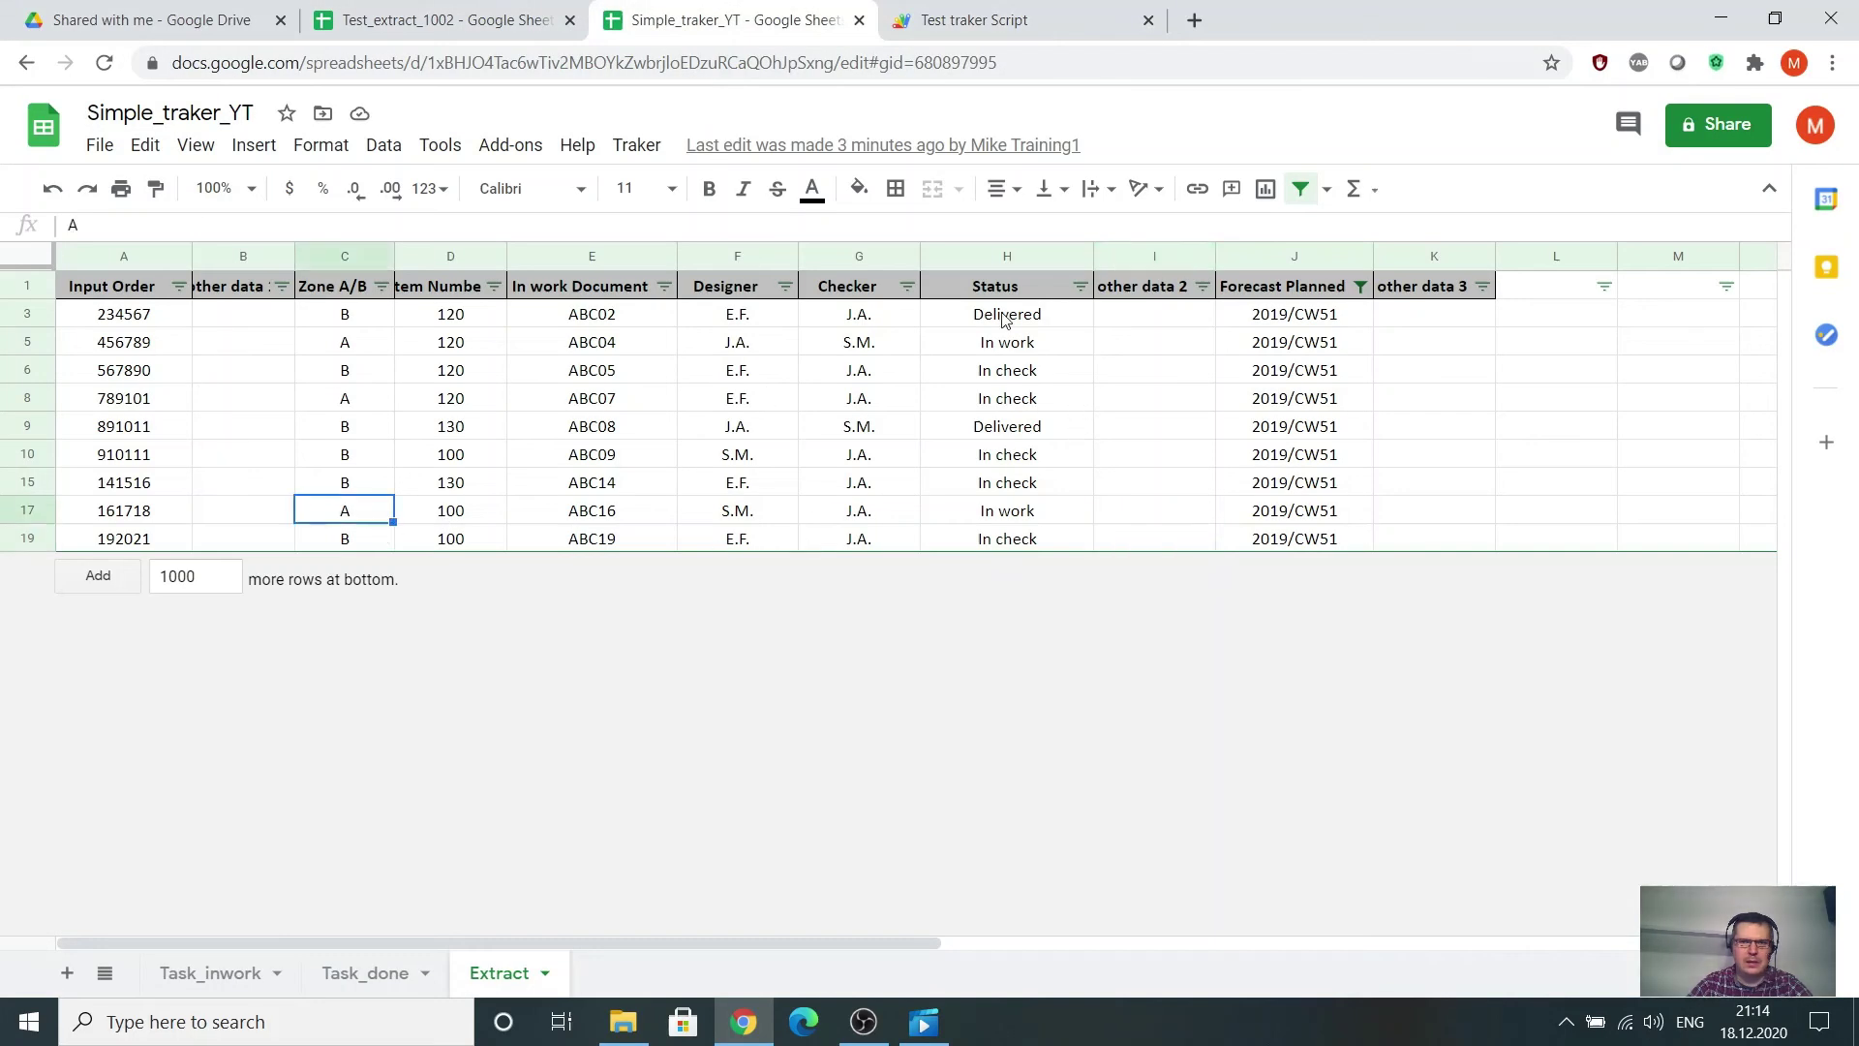
left_click(385, 147)
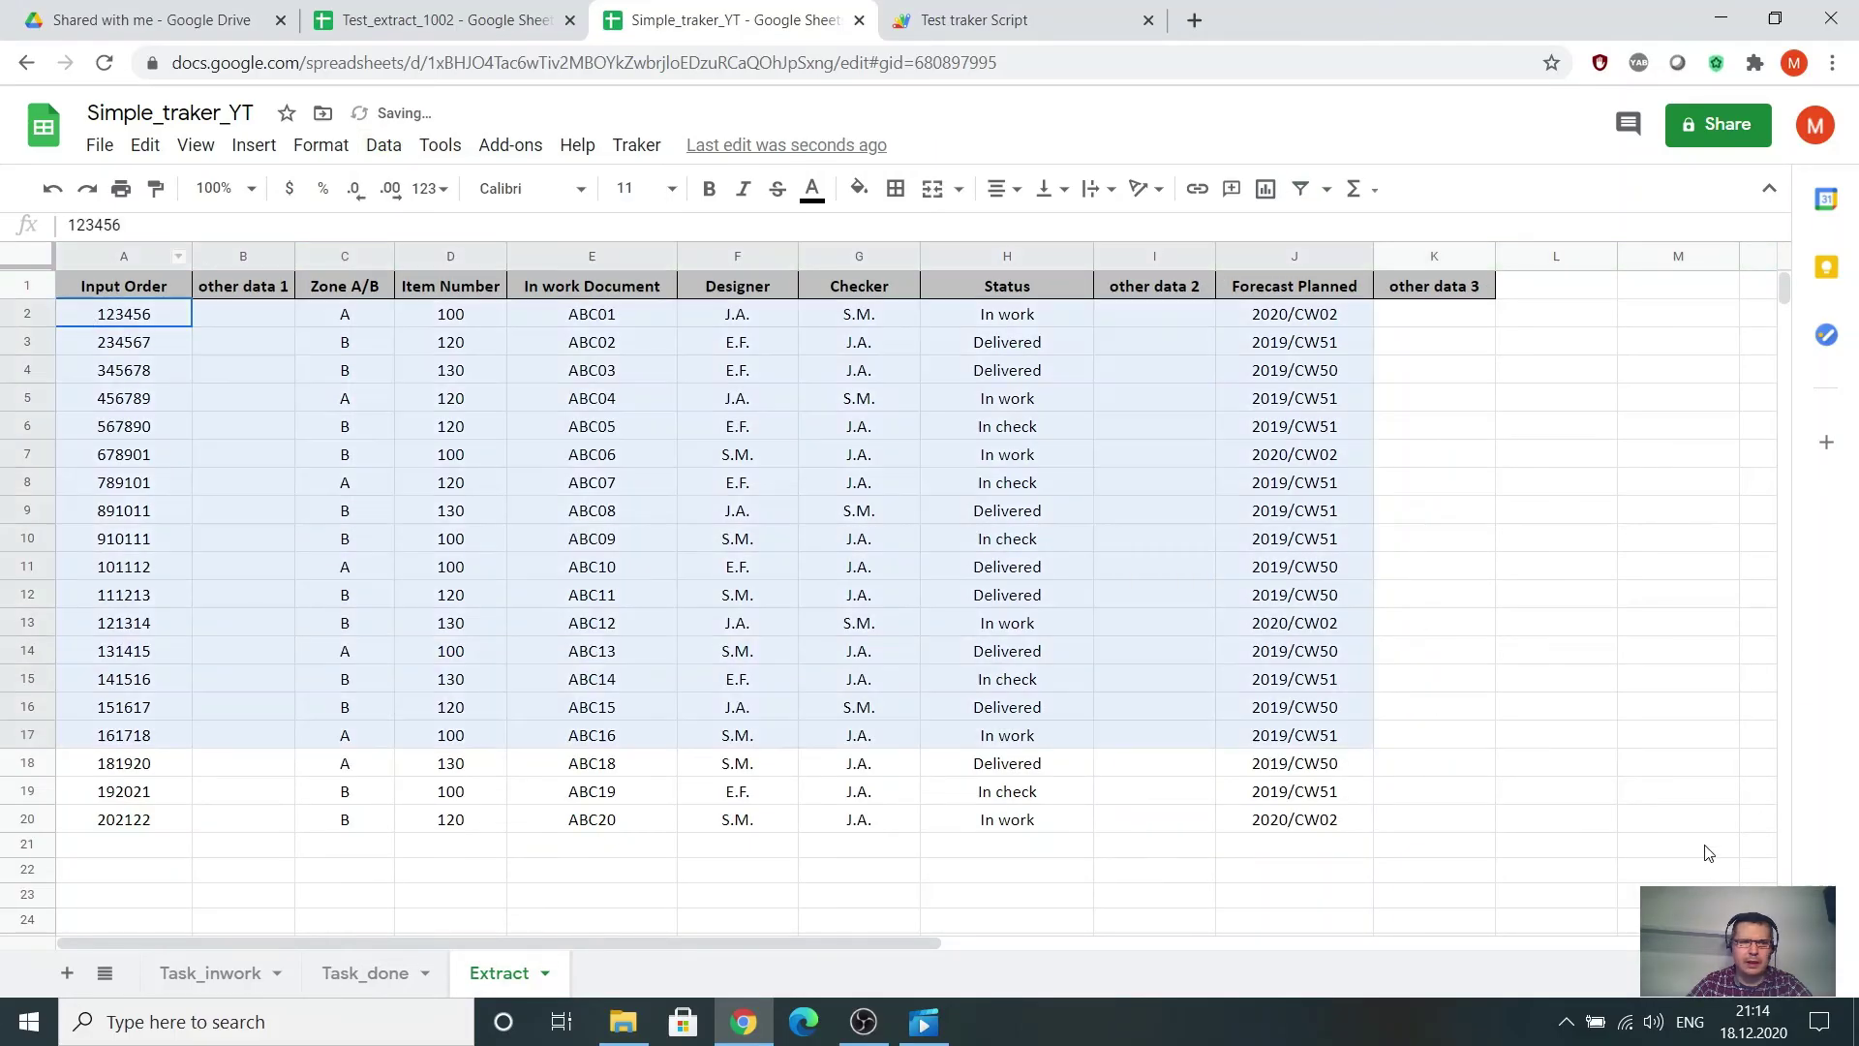
left_click_drag(1709, 852, 1702, 842)
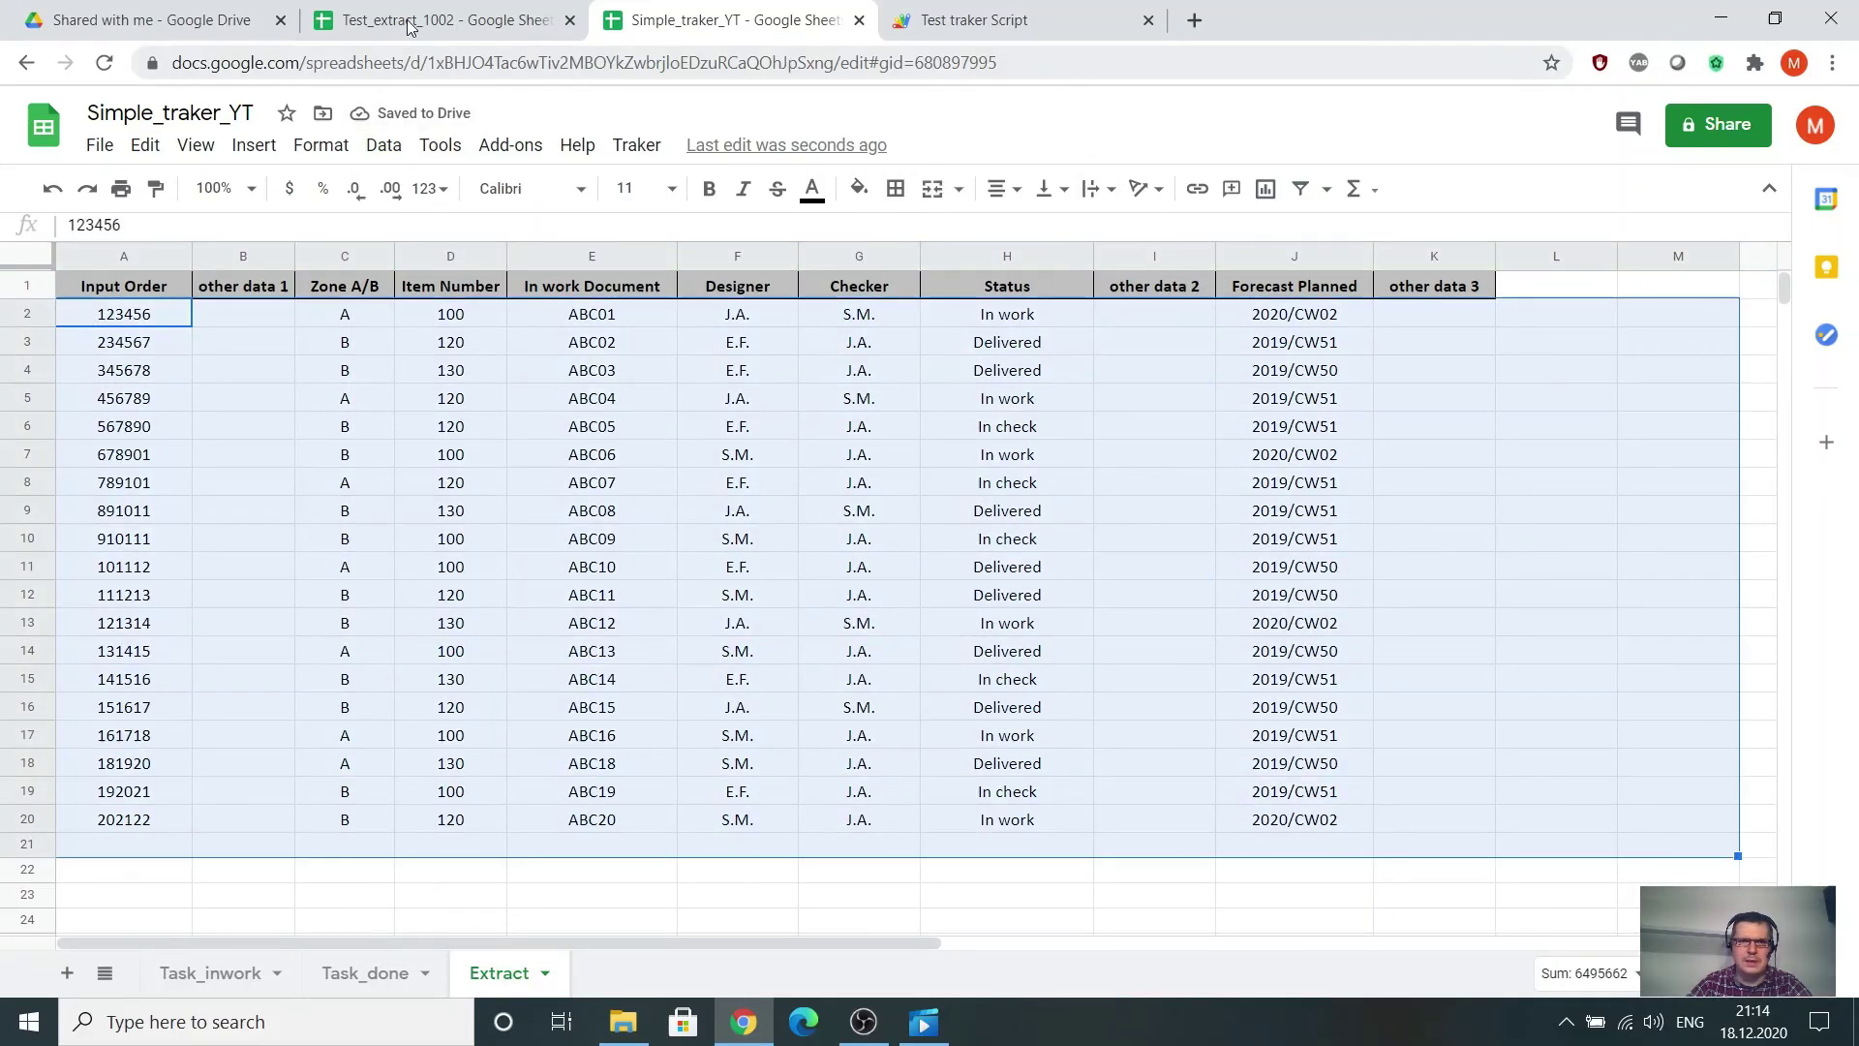
left_click(1003, 19)
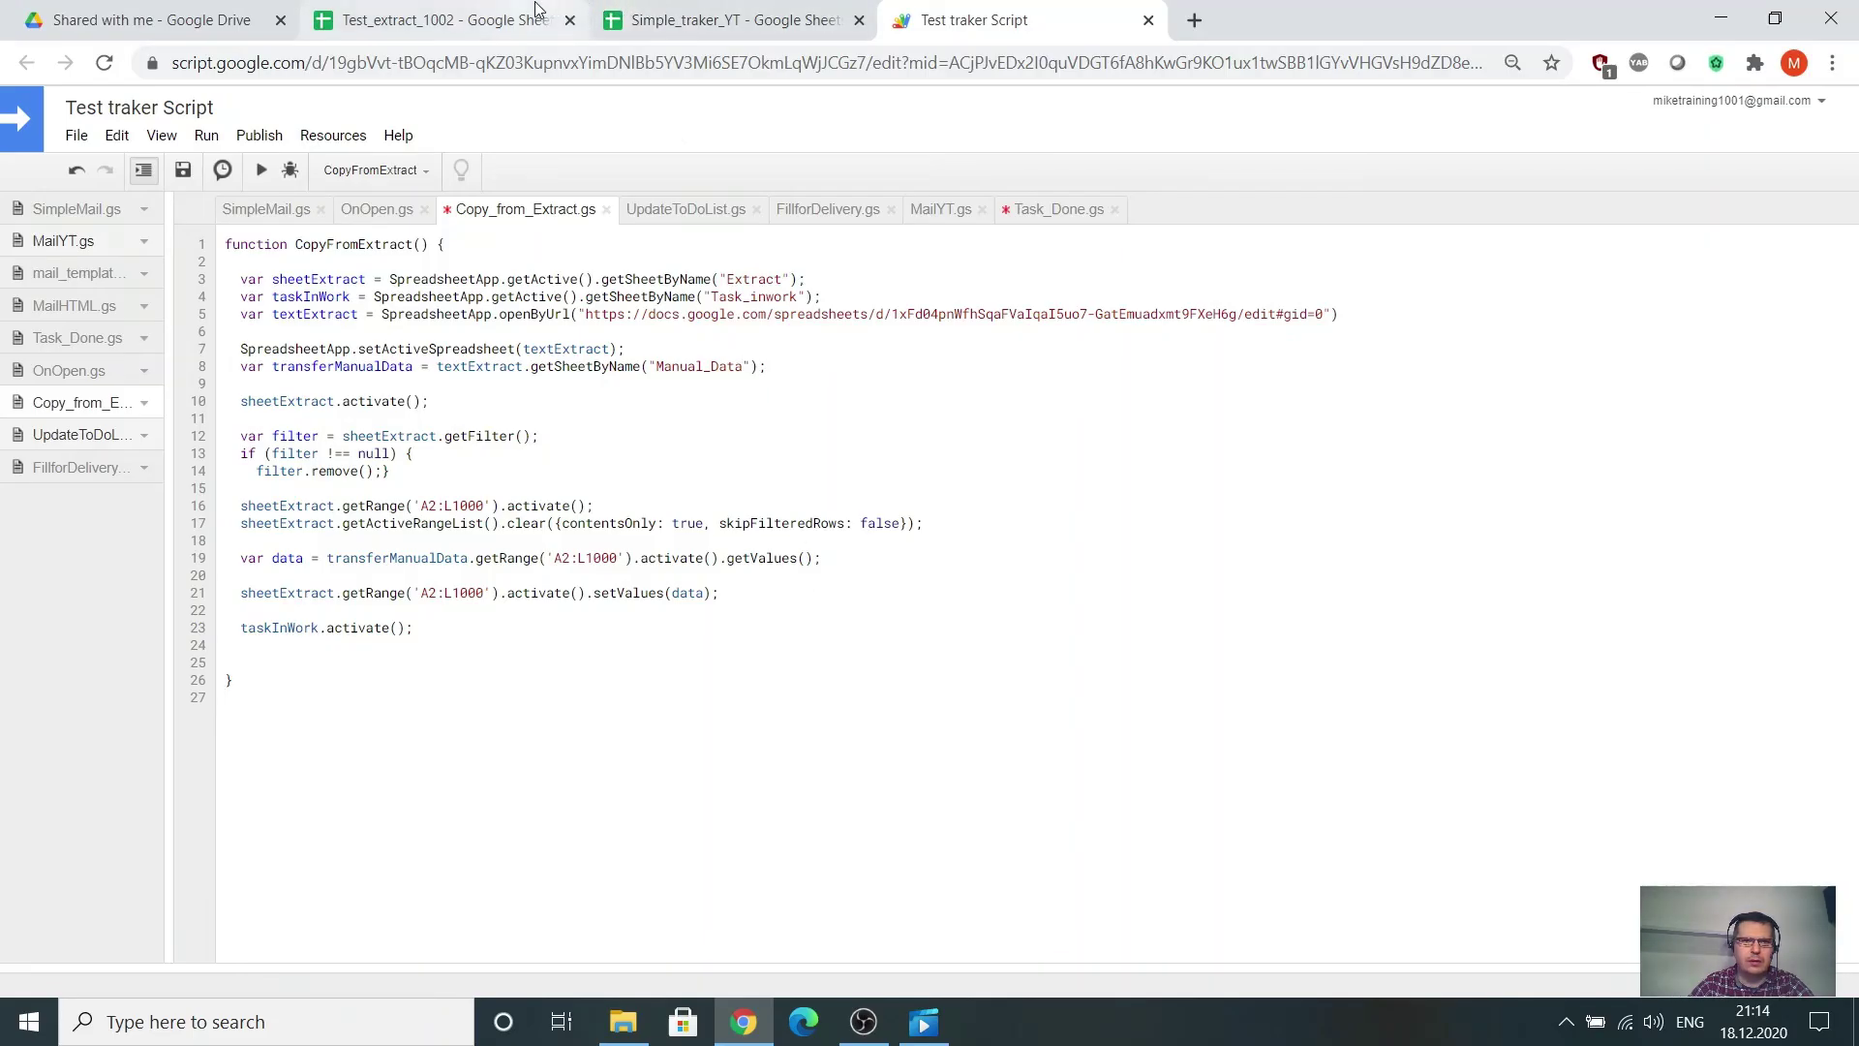
left_click(445, 20)
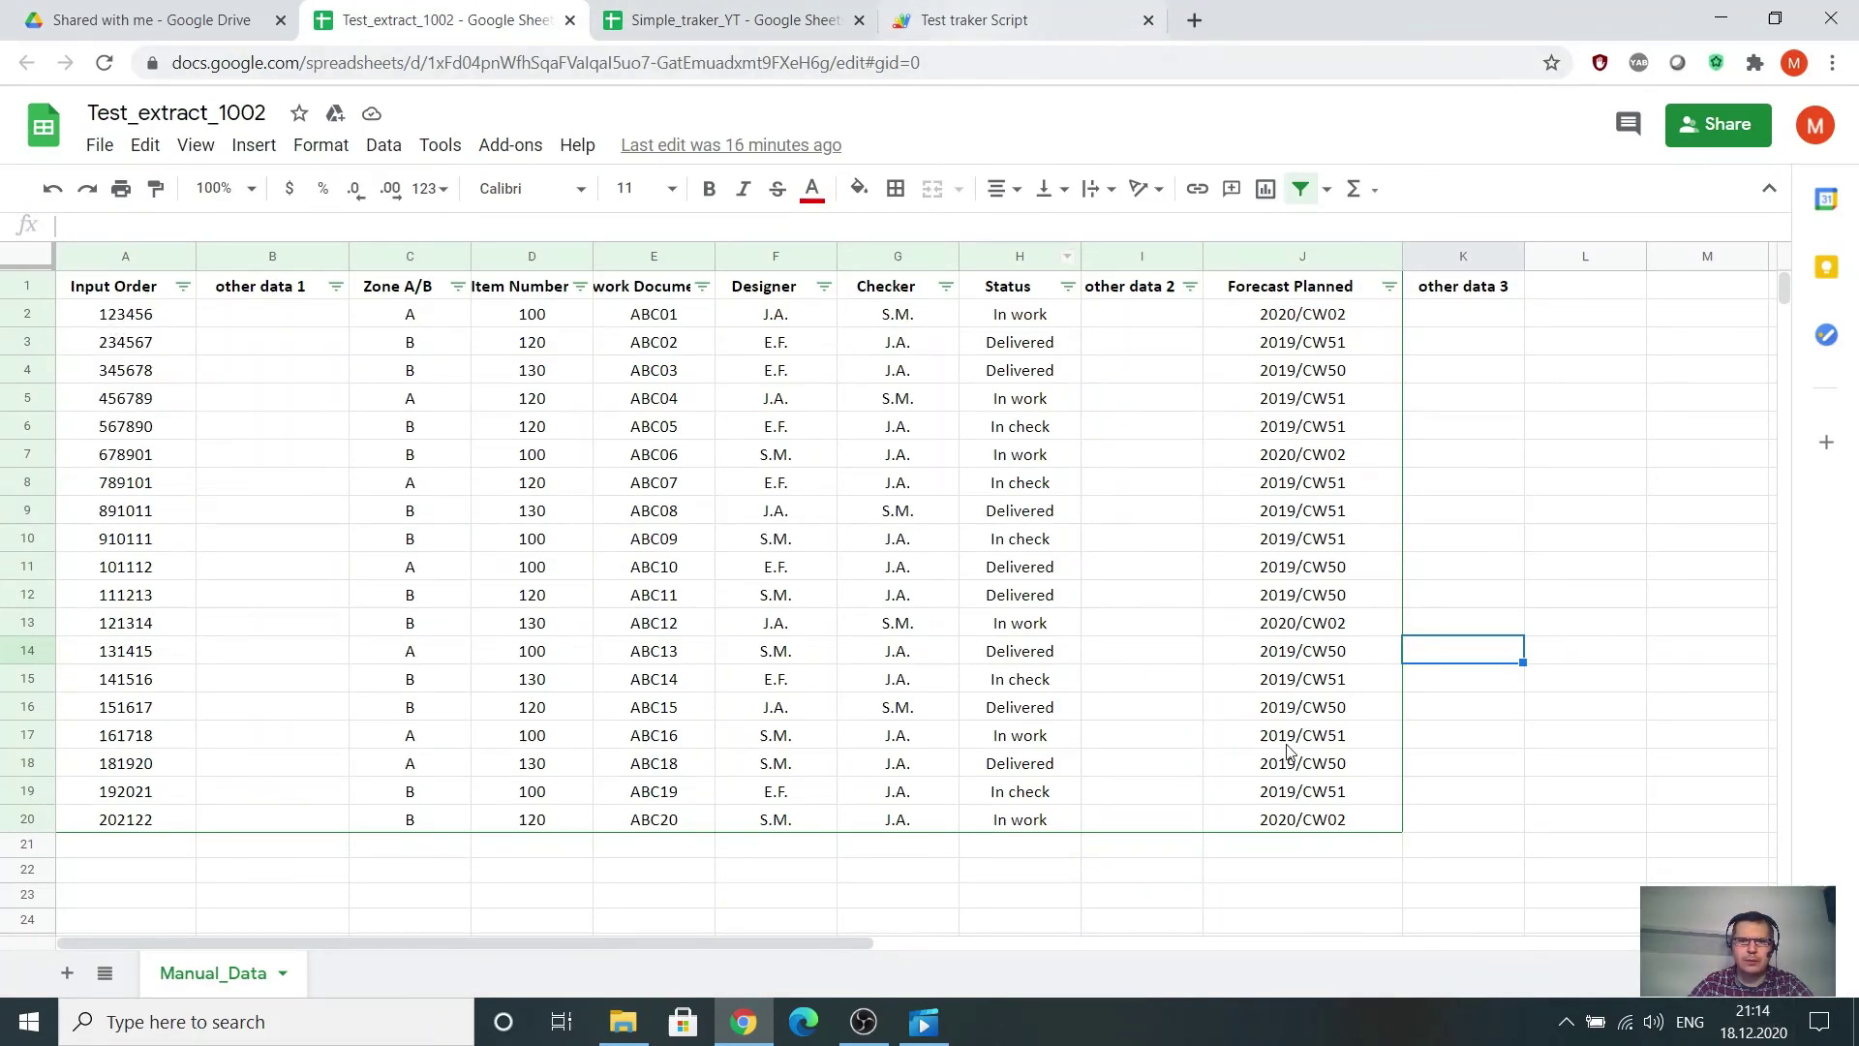
left_click(1000, 12)
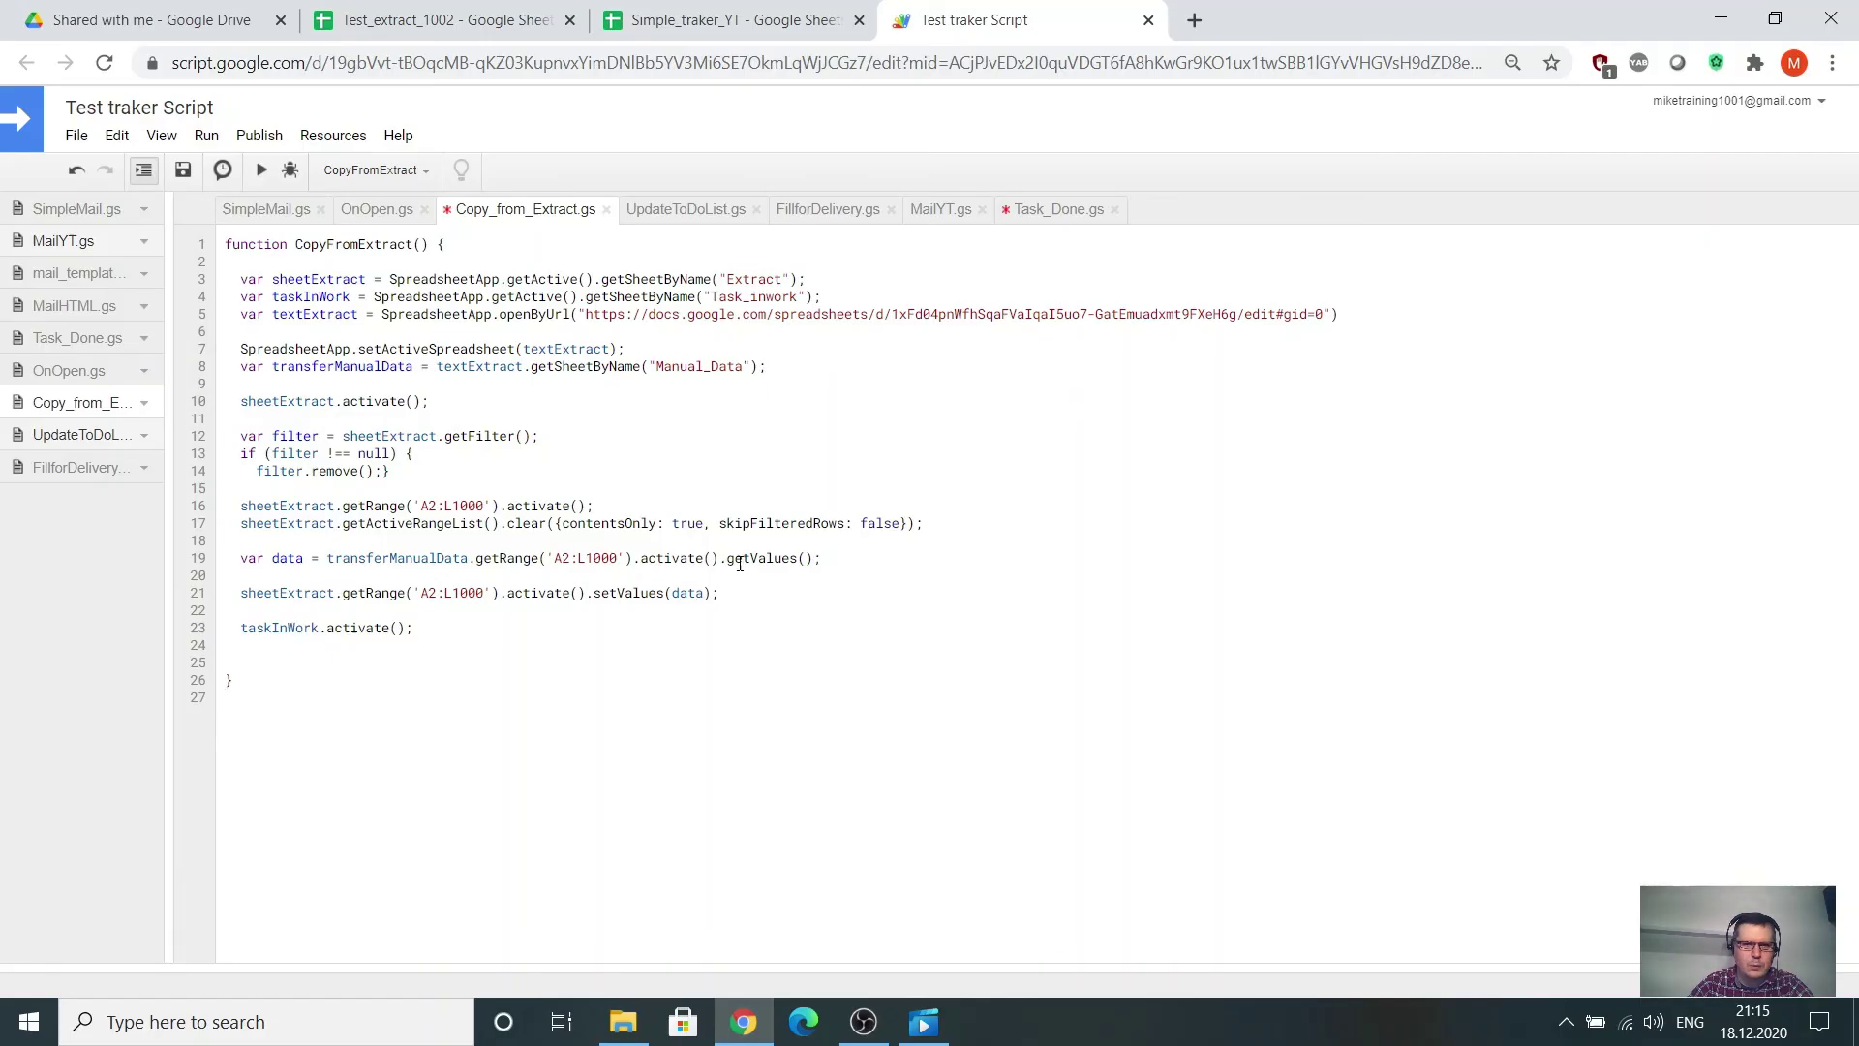
left_click(73, 349)
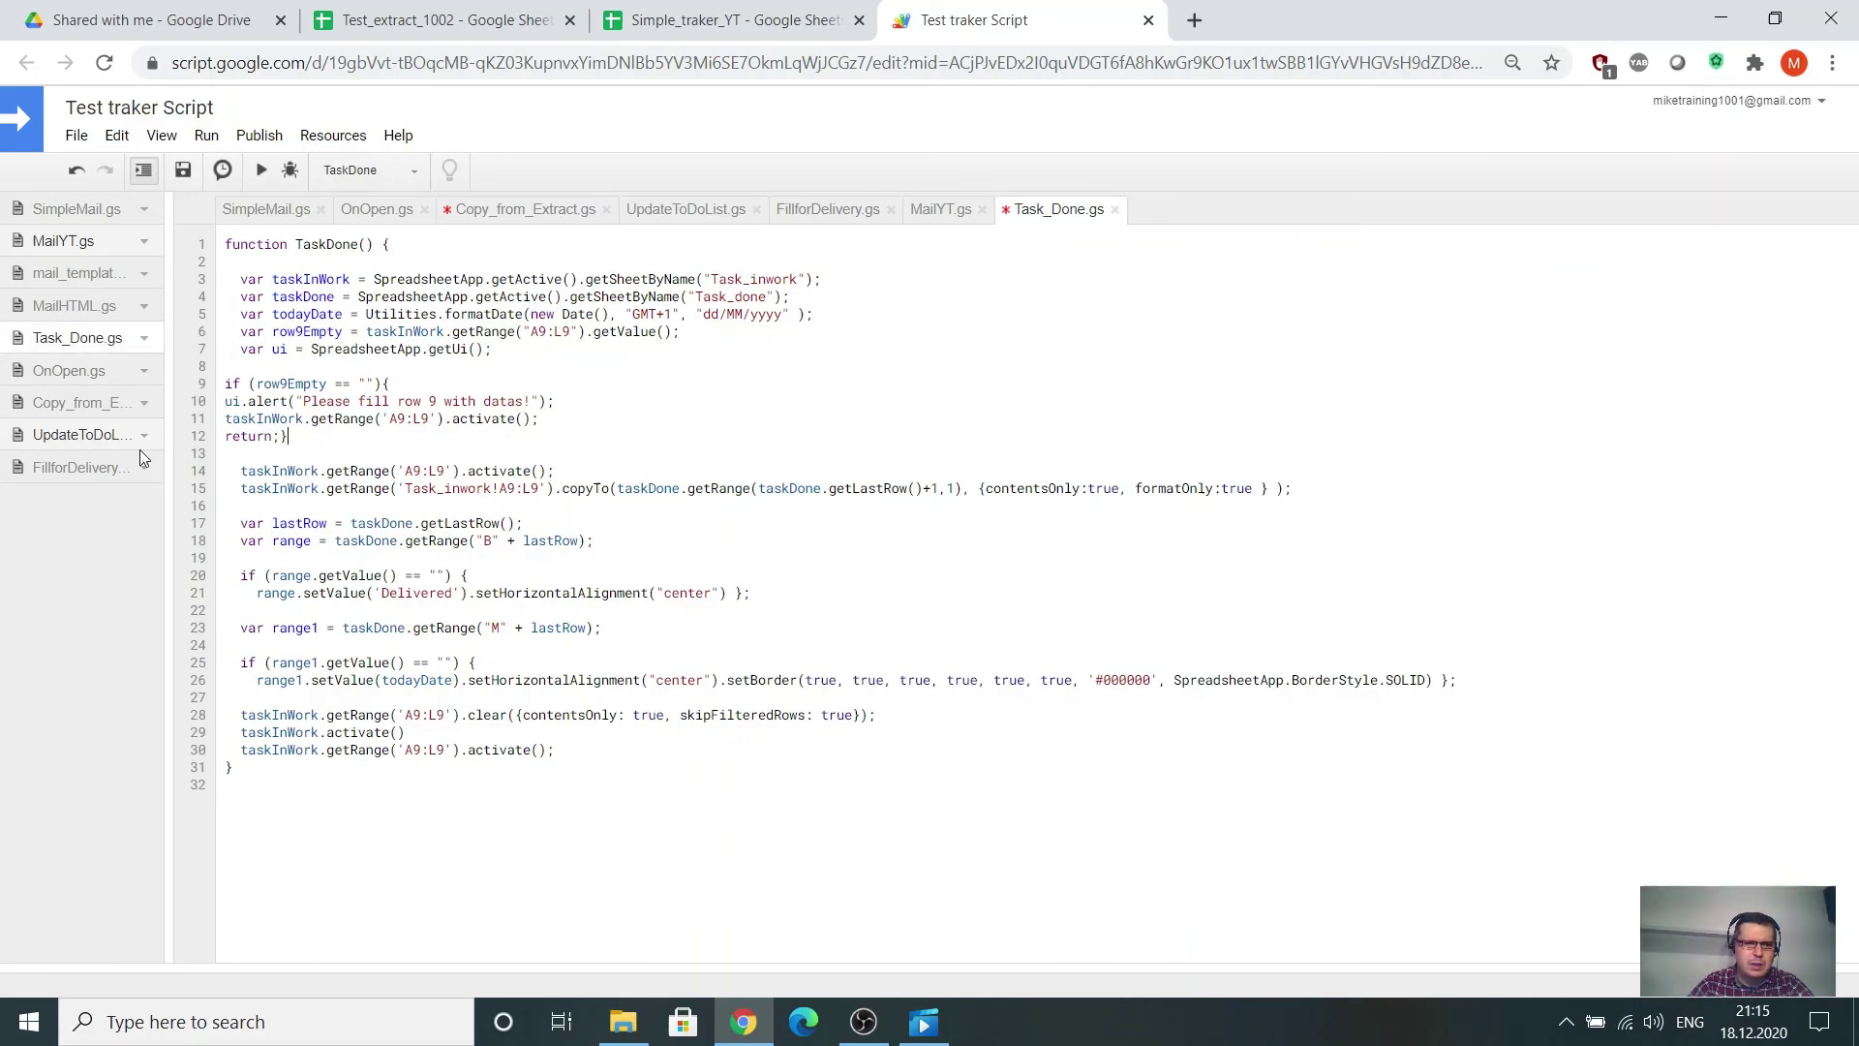
left_click(79, 405)
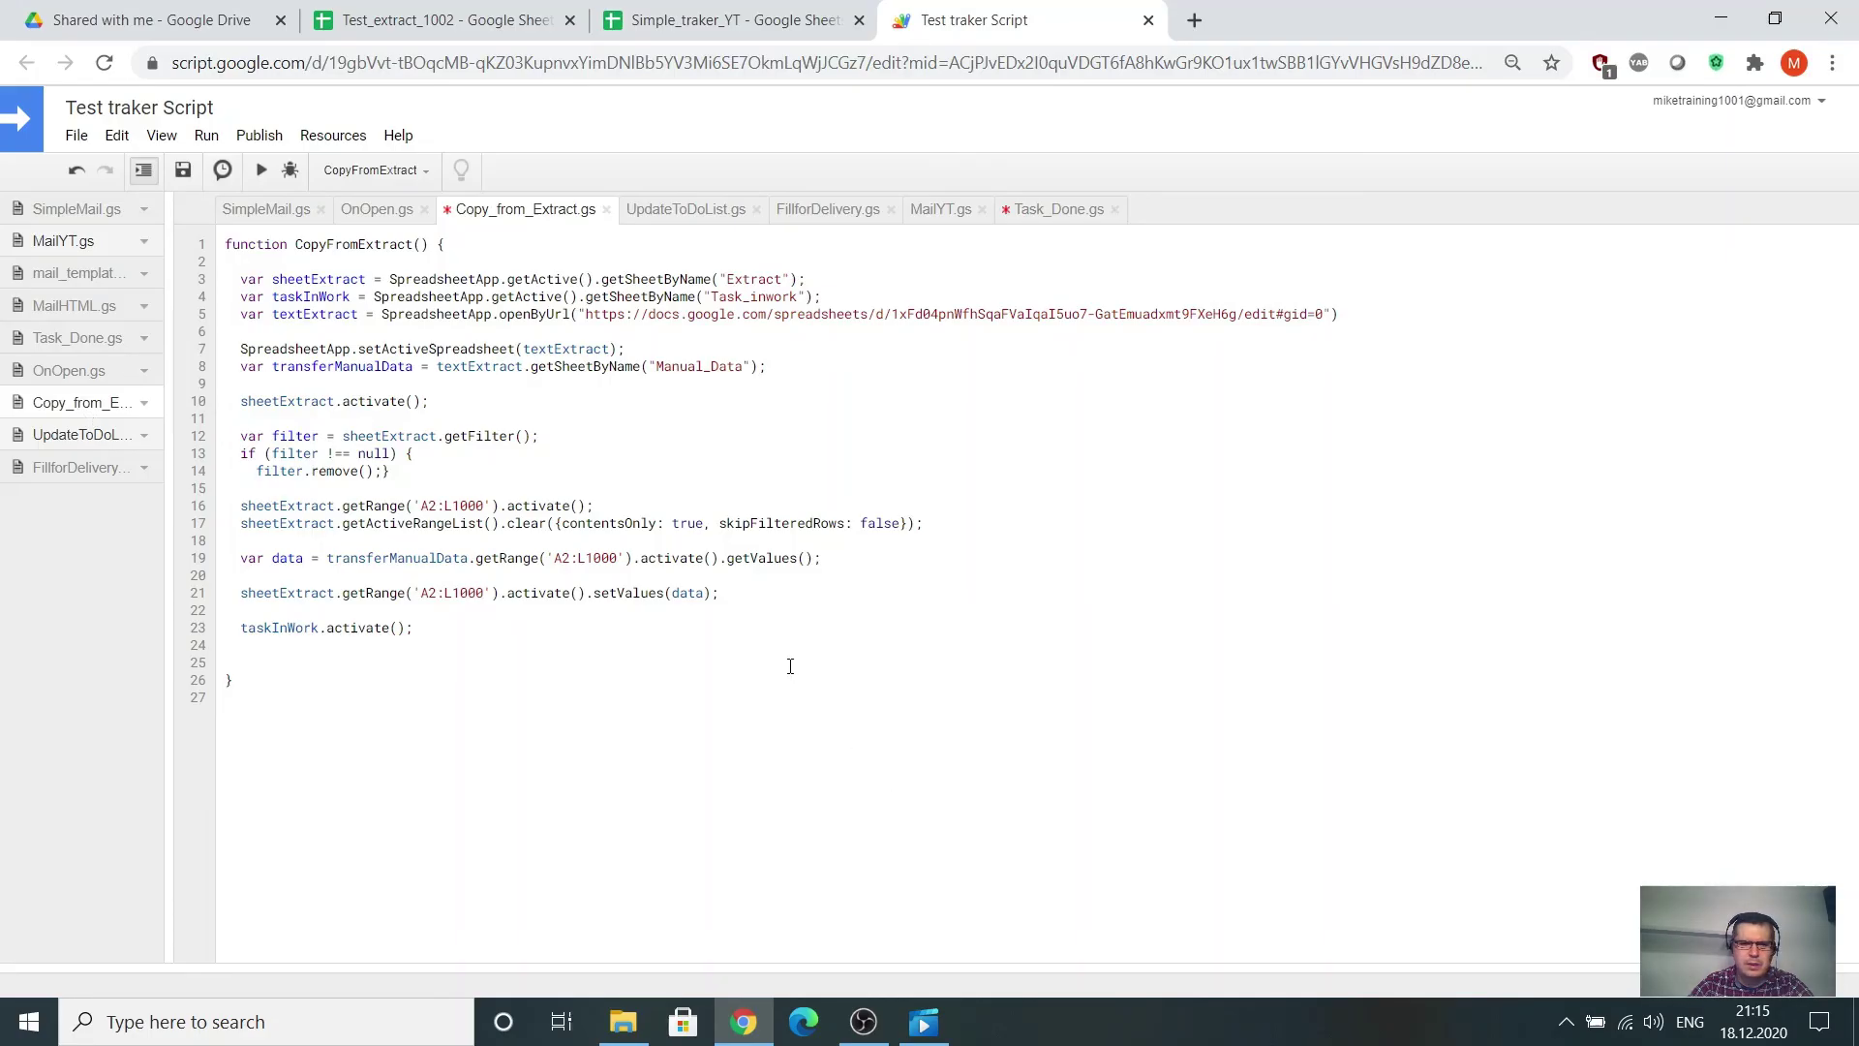
left_click_drag(728, 559, 816, 580)
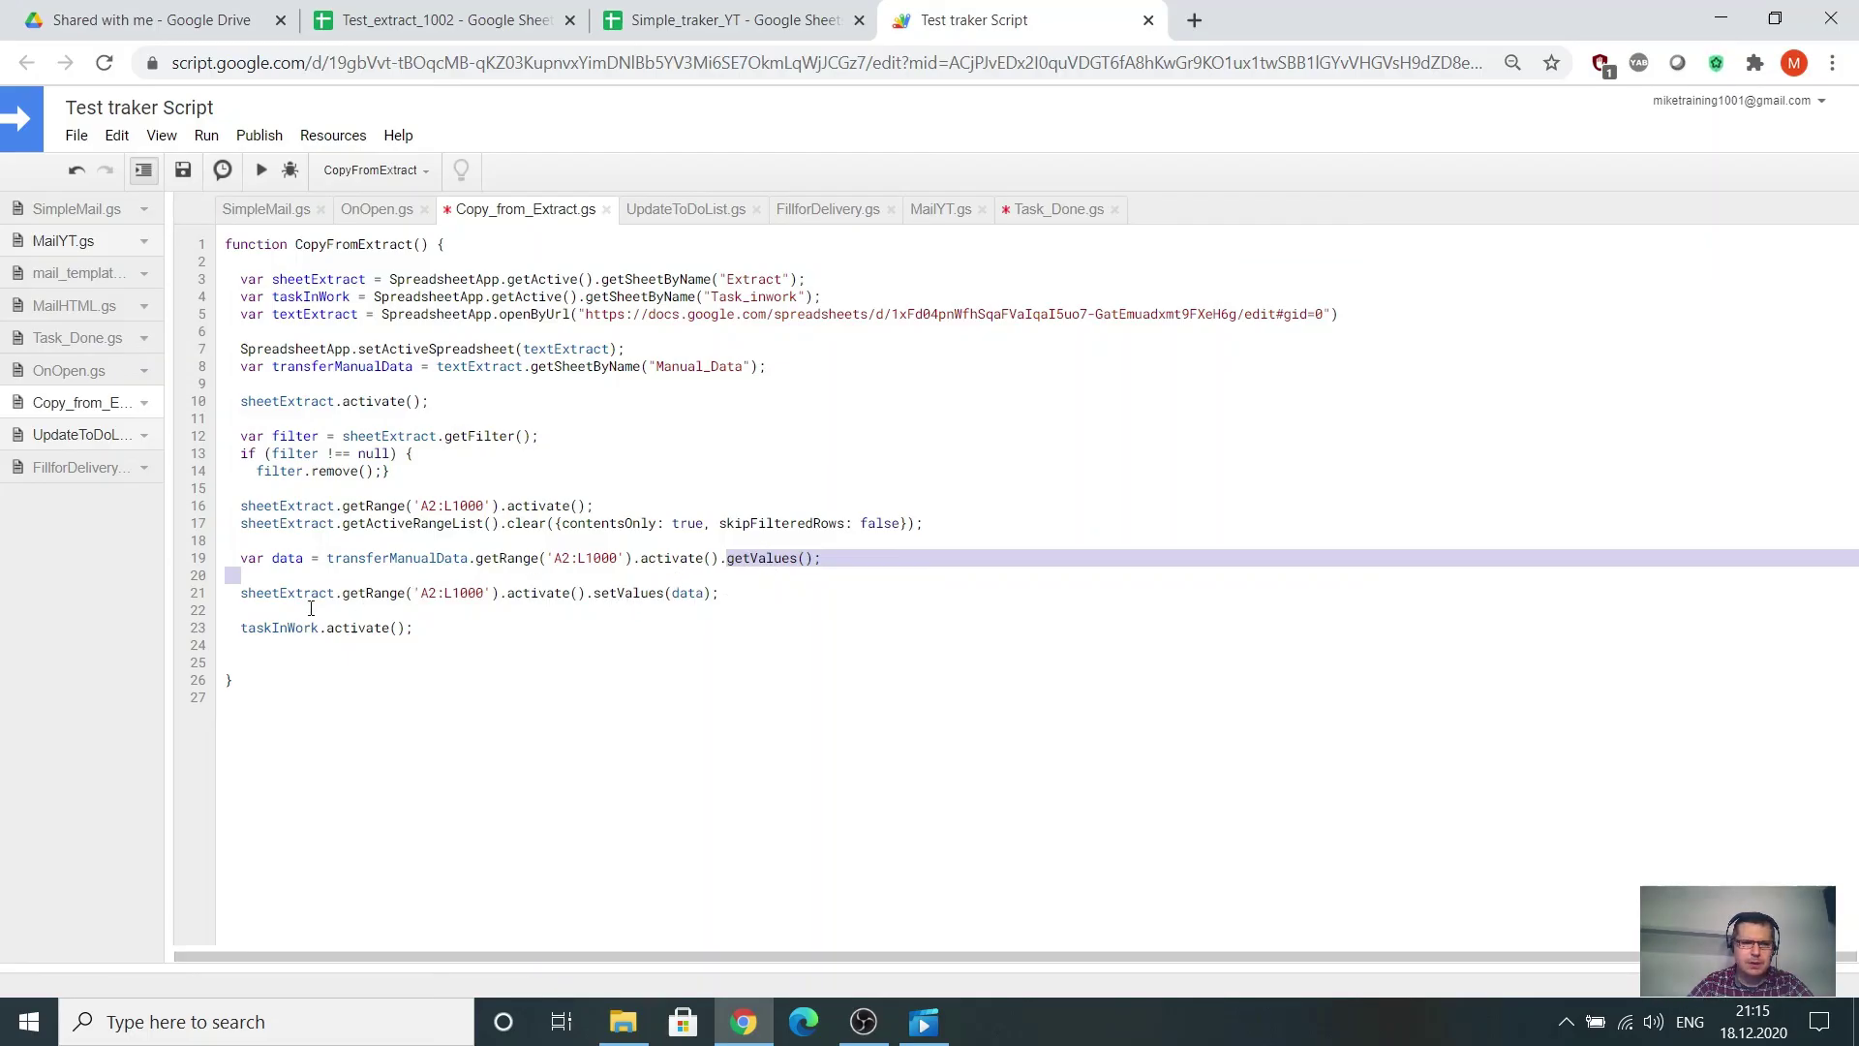
Change cell E2 in Test_extract_1002 from ABC01 to ABC100.
left_click(736, 20)
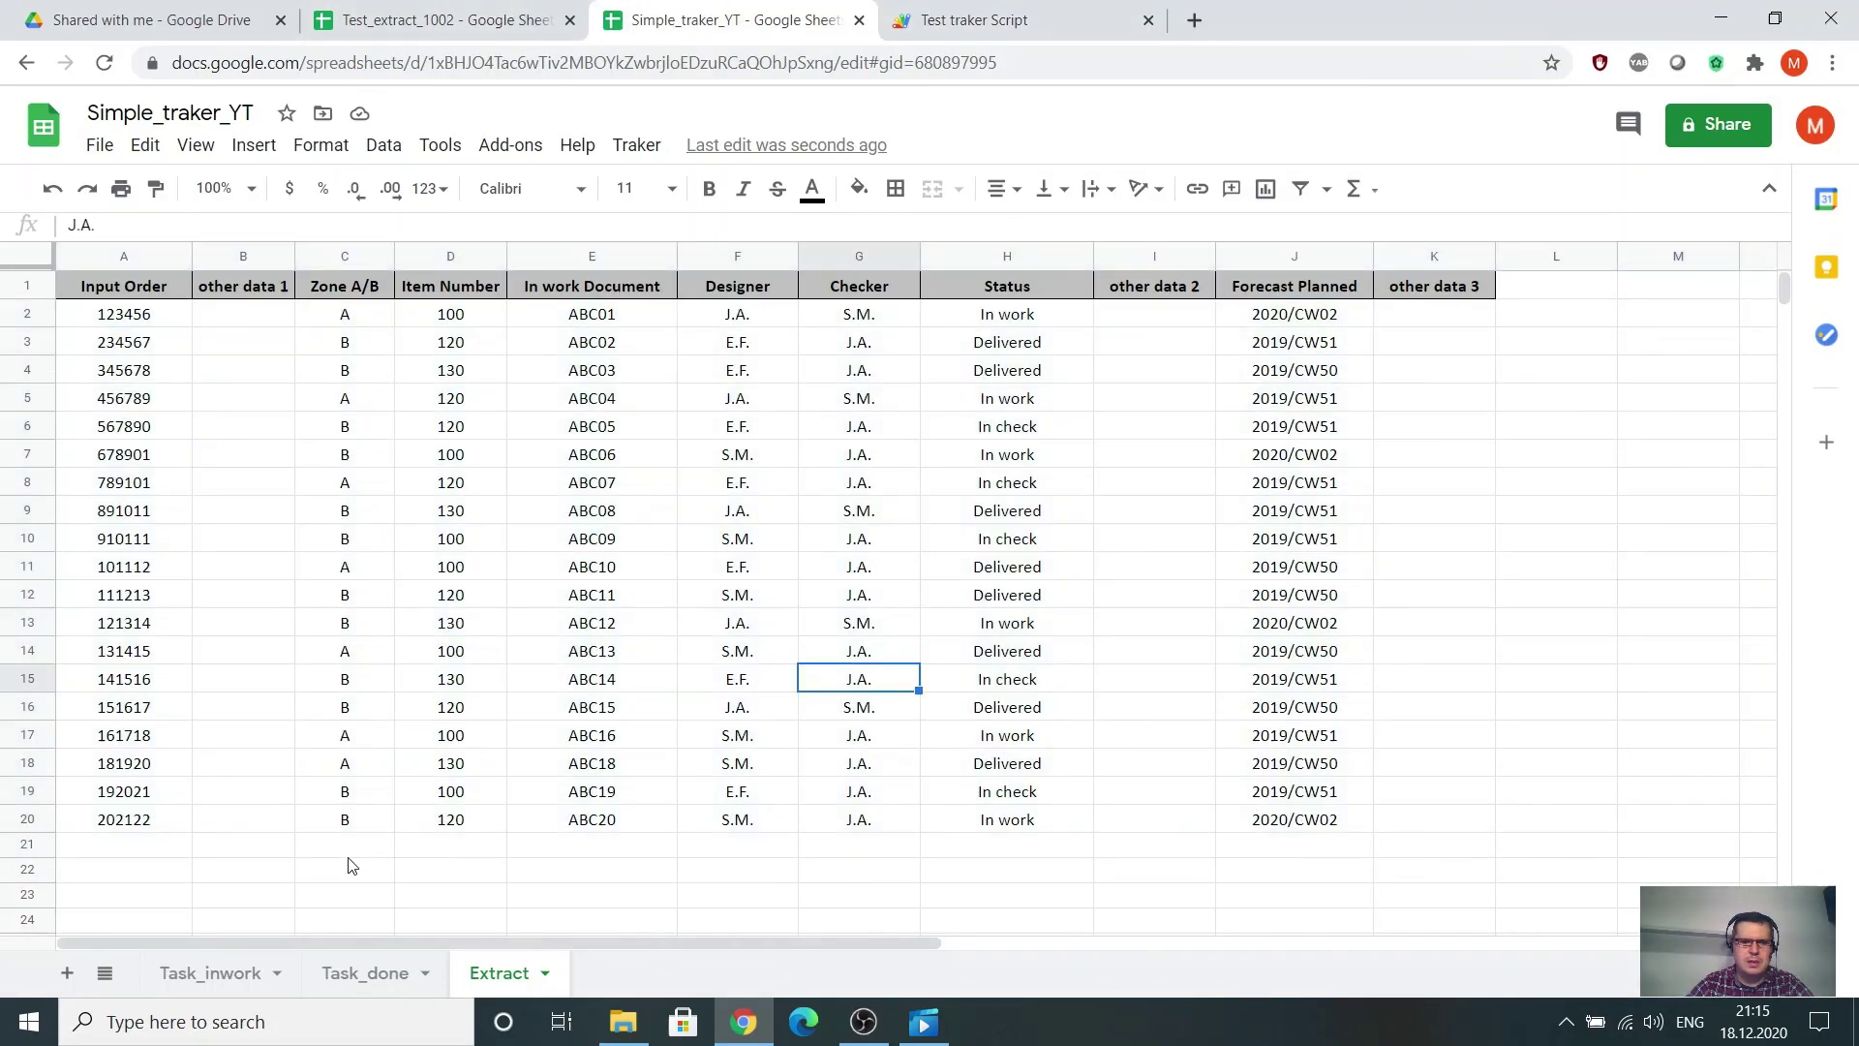
left_click(203, 973)
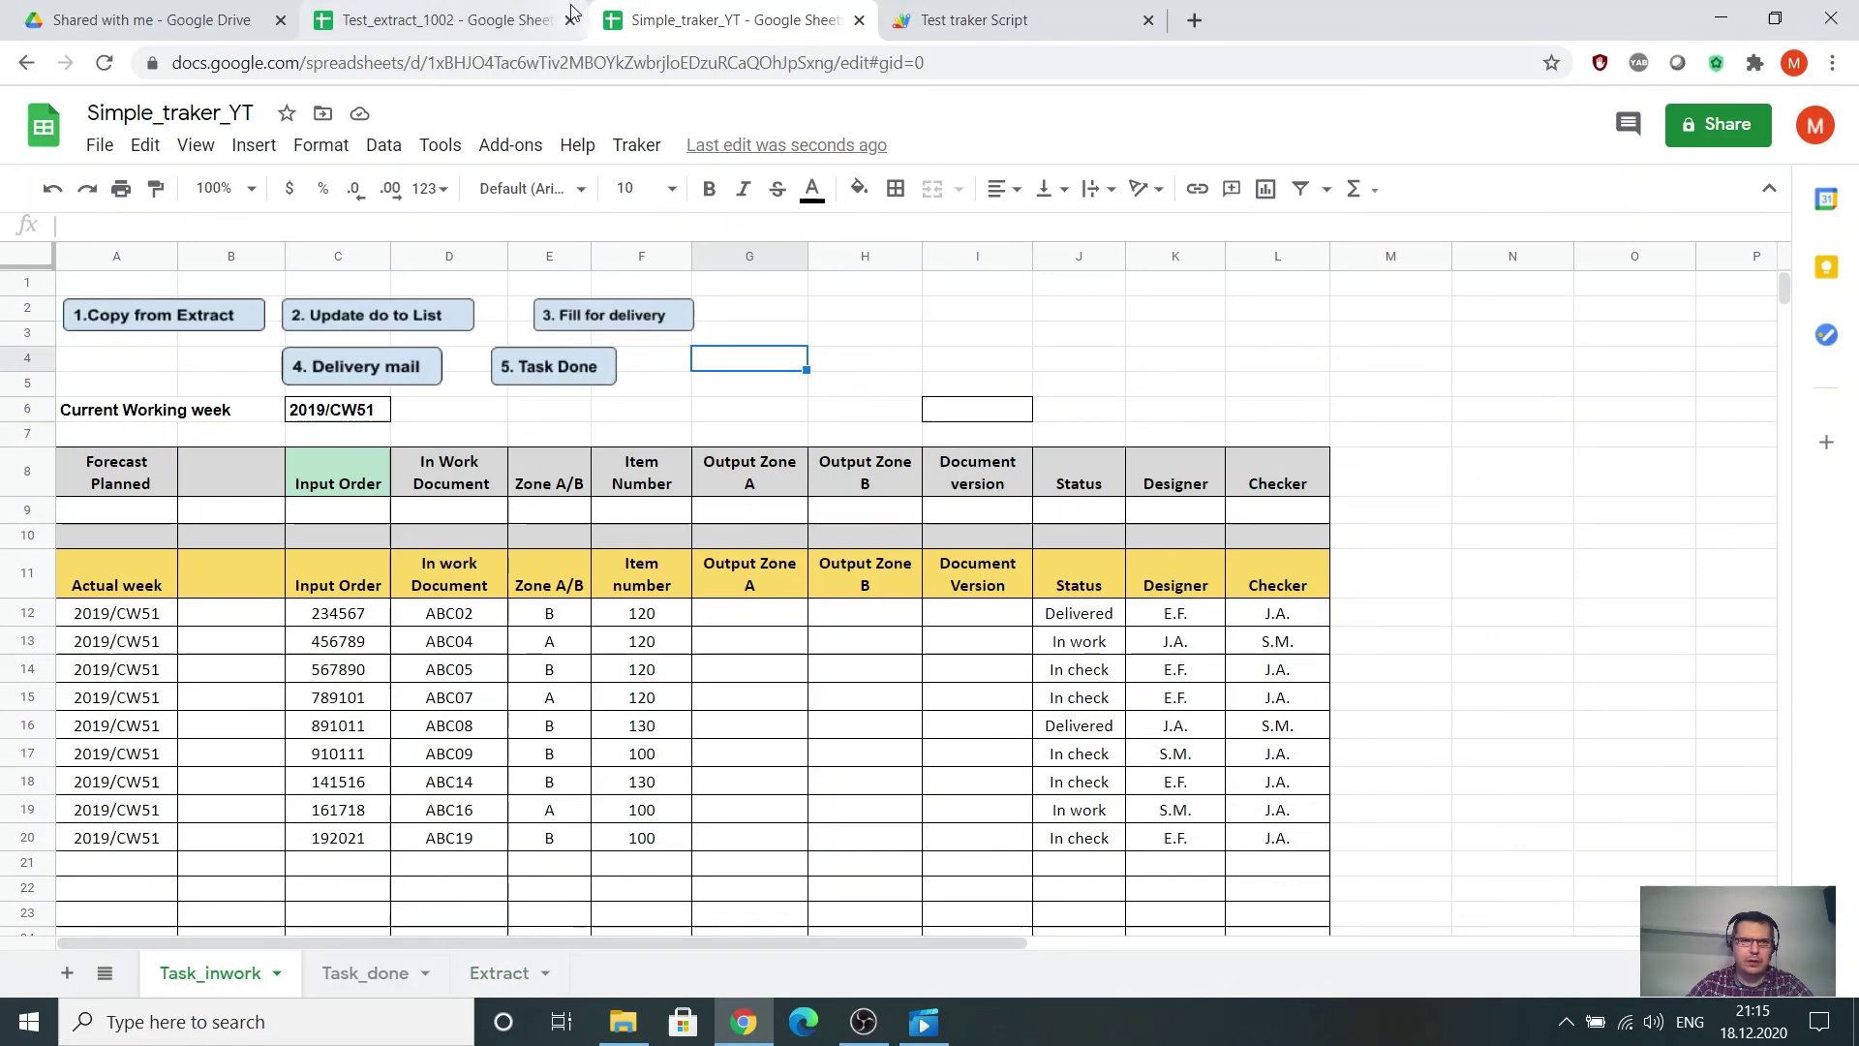
left_click(429, 20)
left_click(682, 323)
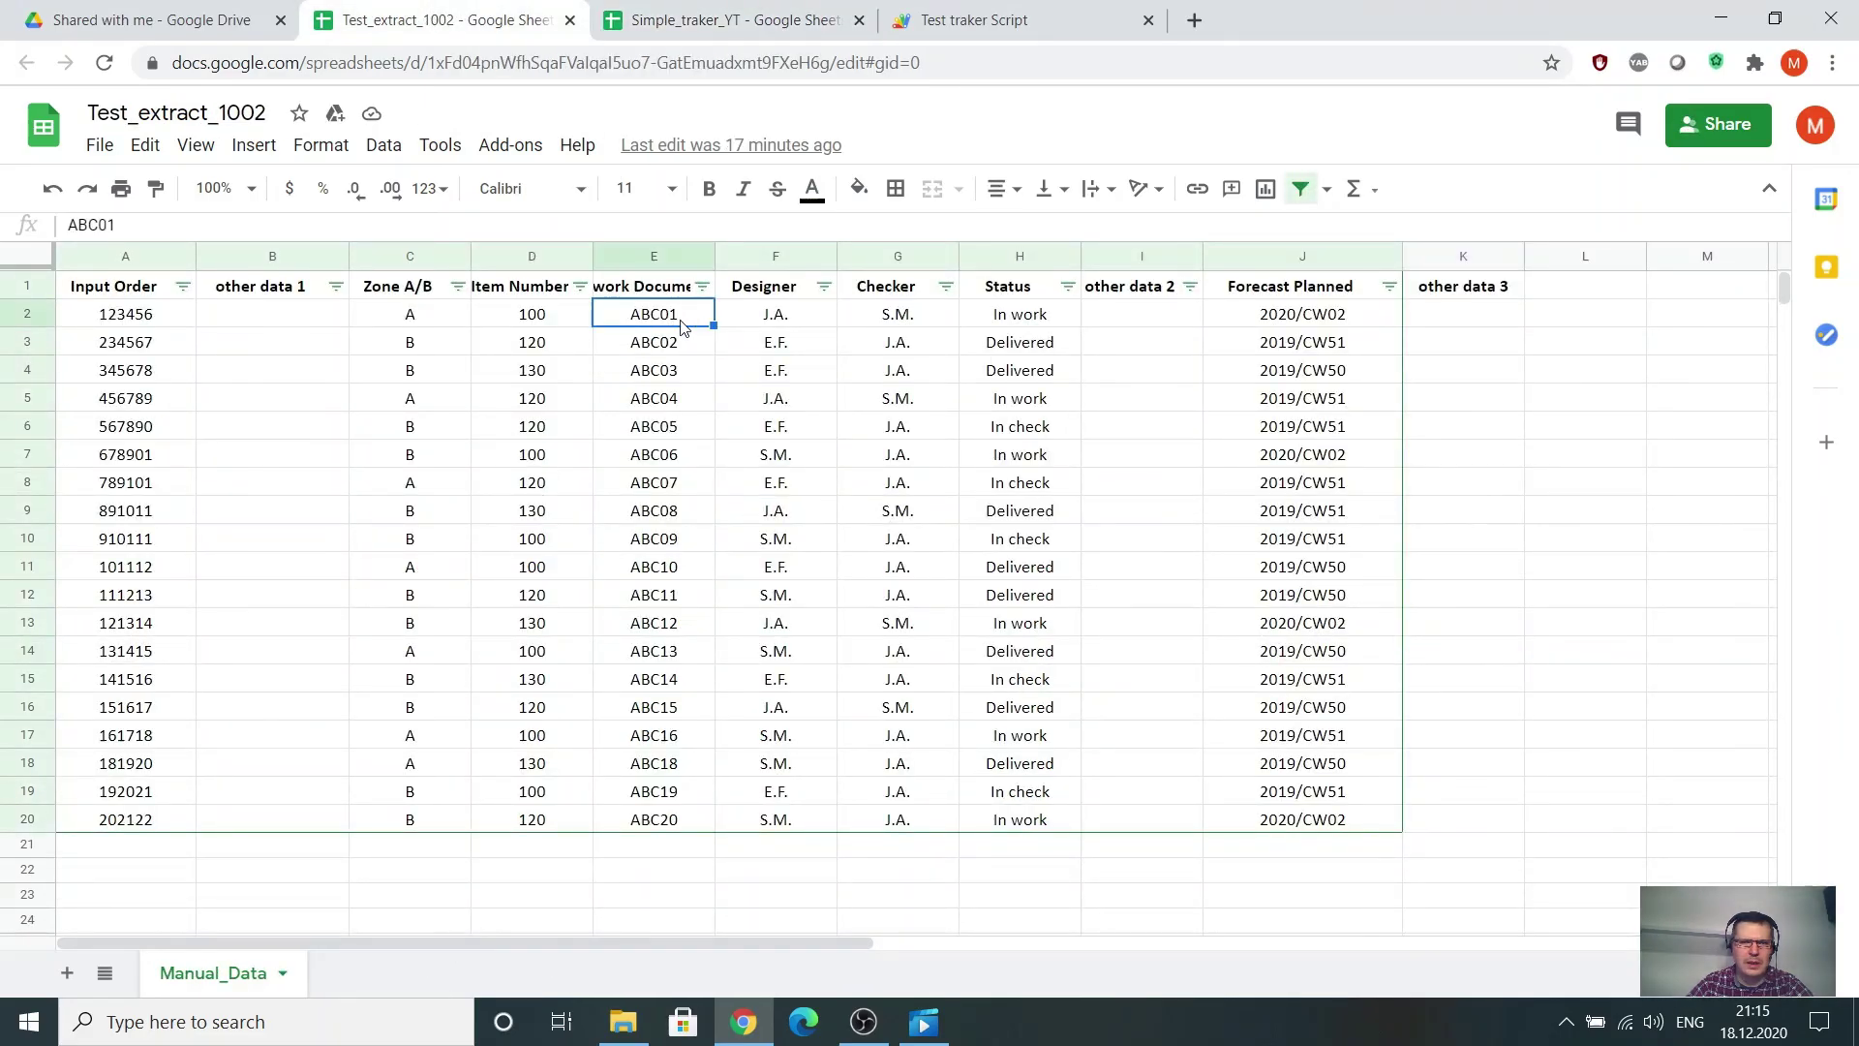
double_click(682, 319)
key("BackSpace")
key("BackSpace")
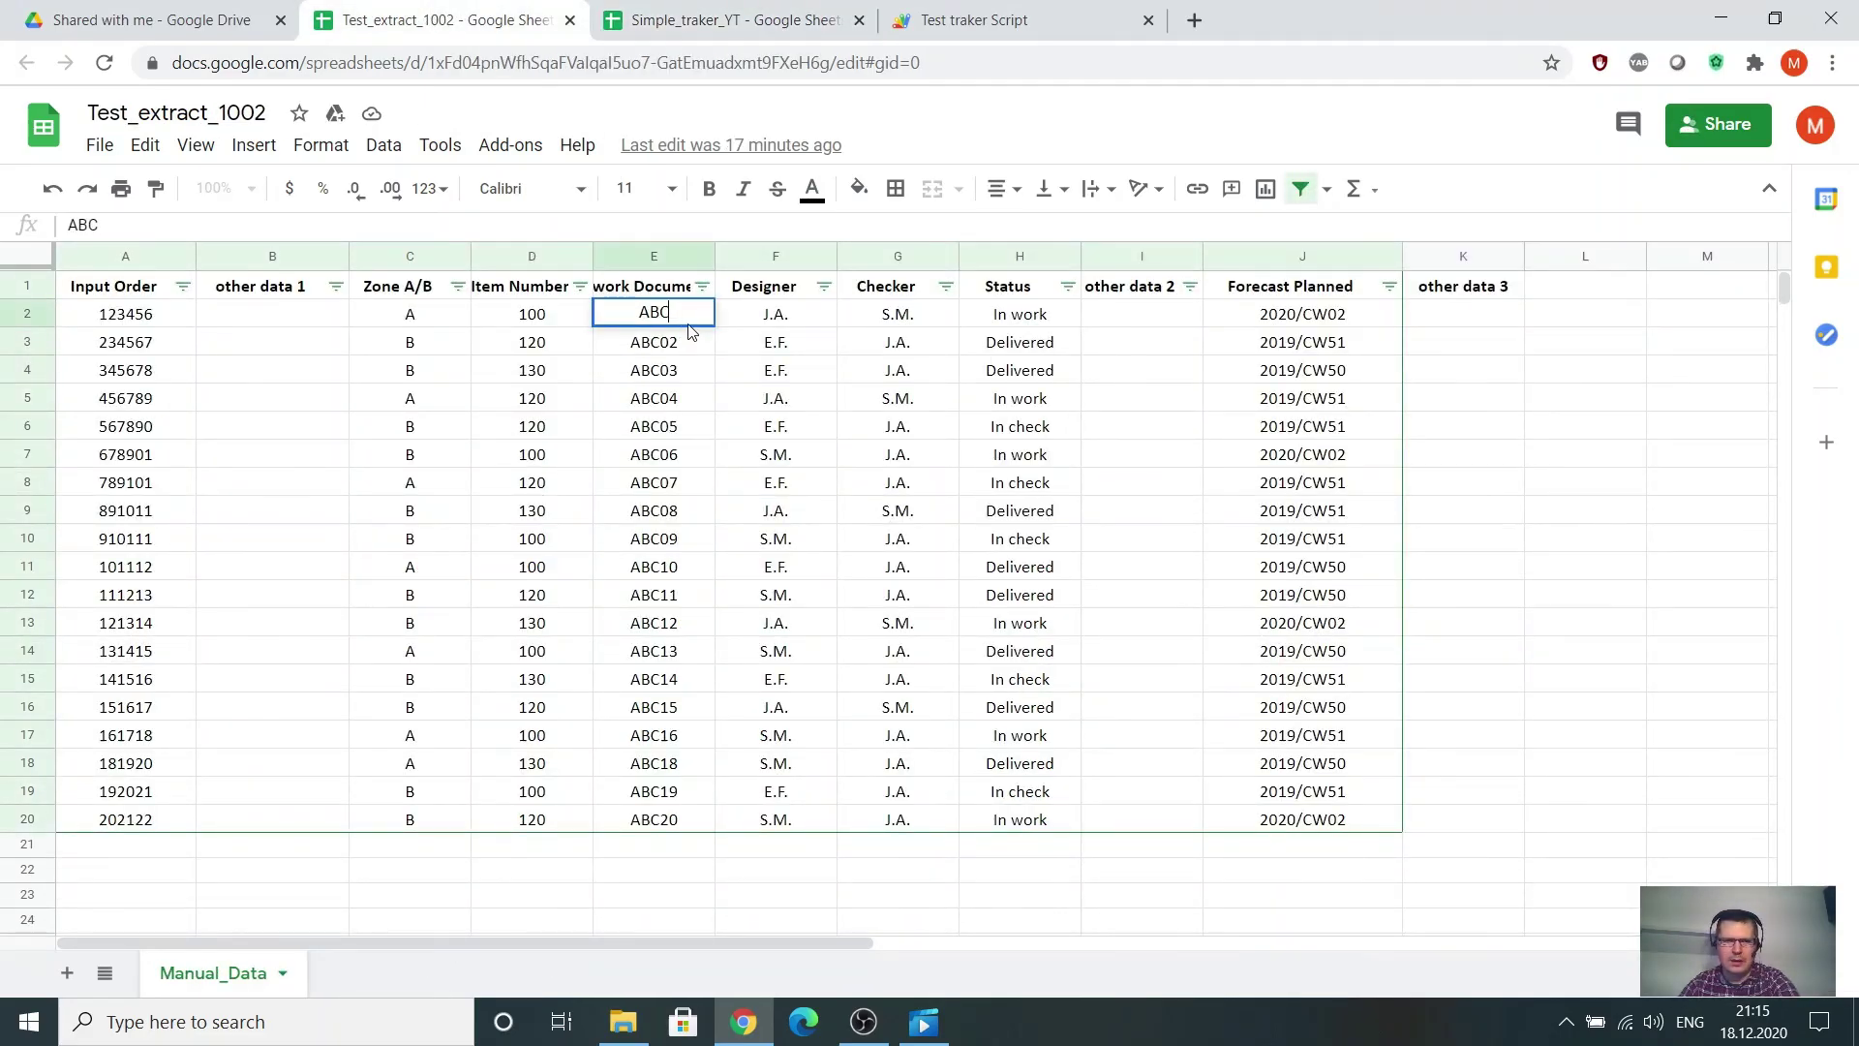
type("100")
left_click(682, 484)
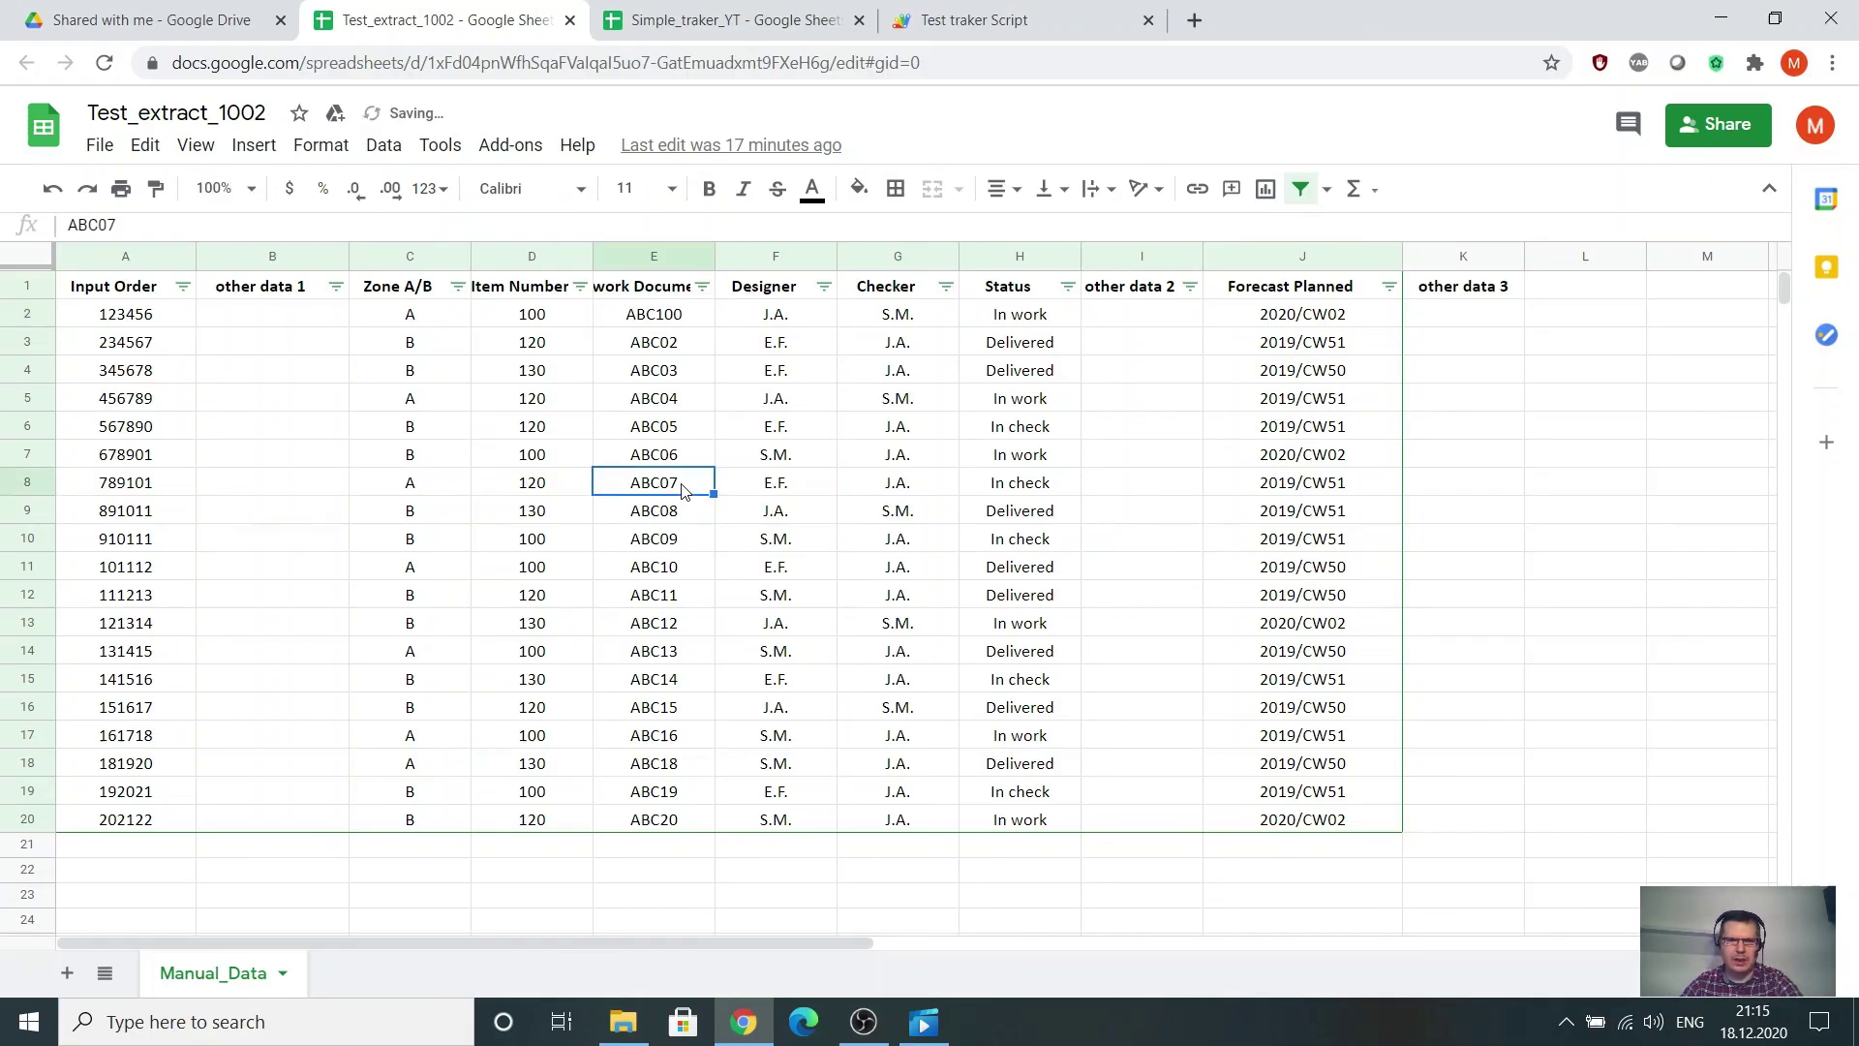
Run the 1.Copy from Extract button and confirm the tracker's Extract sheet shows ABC100 in E2.
left_click(1013, 33)
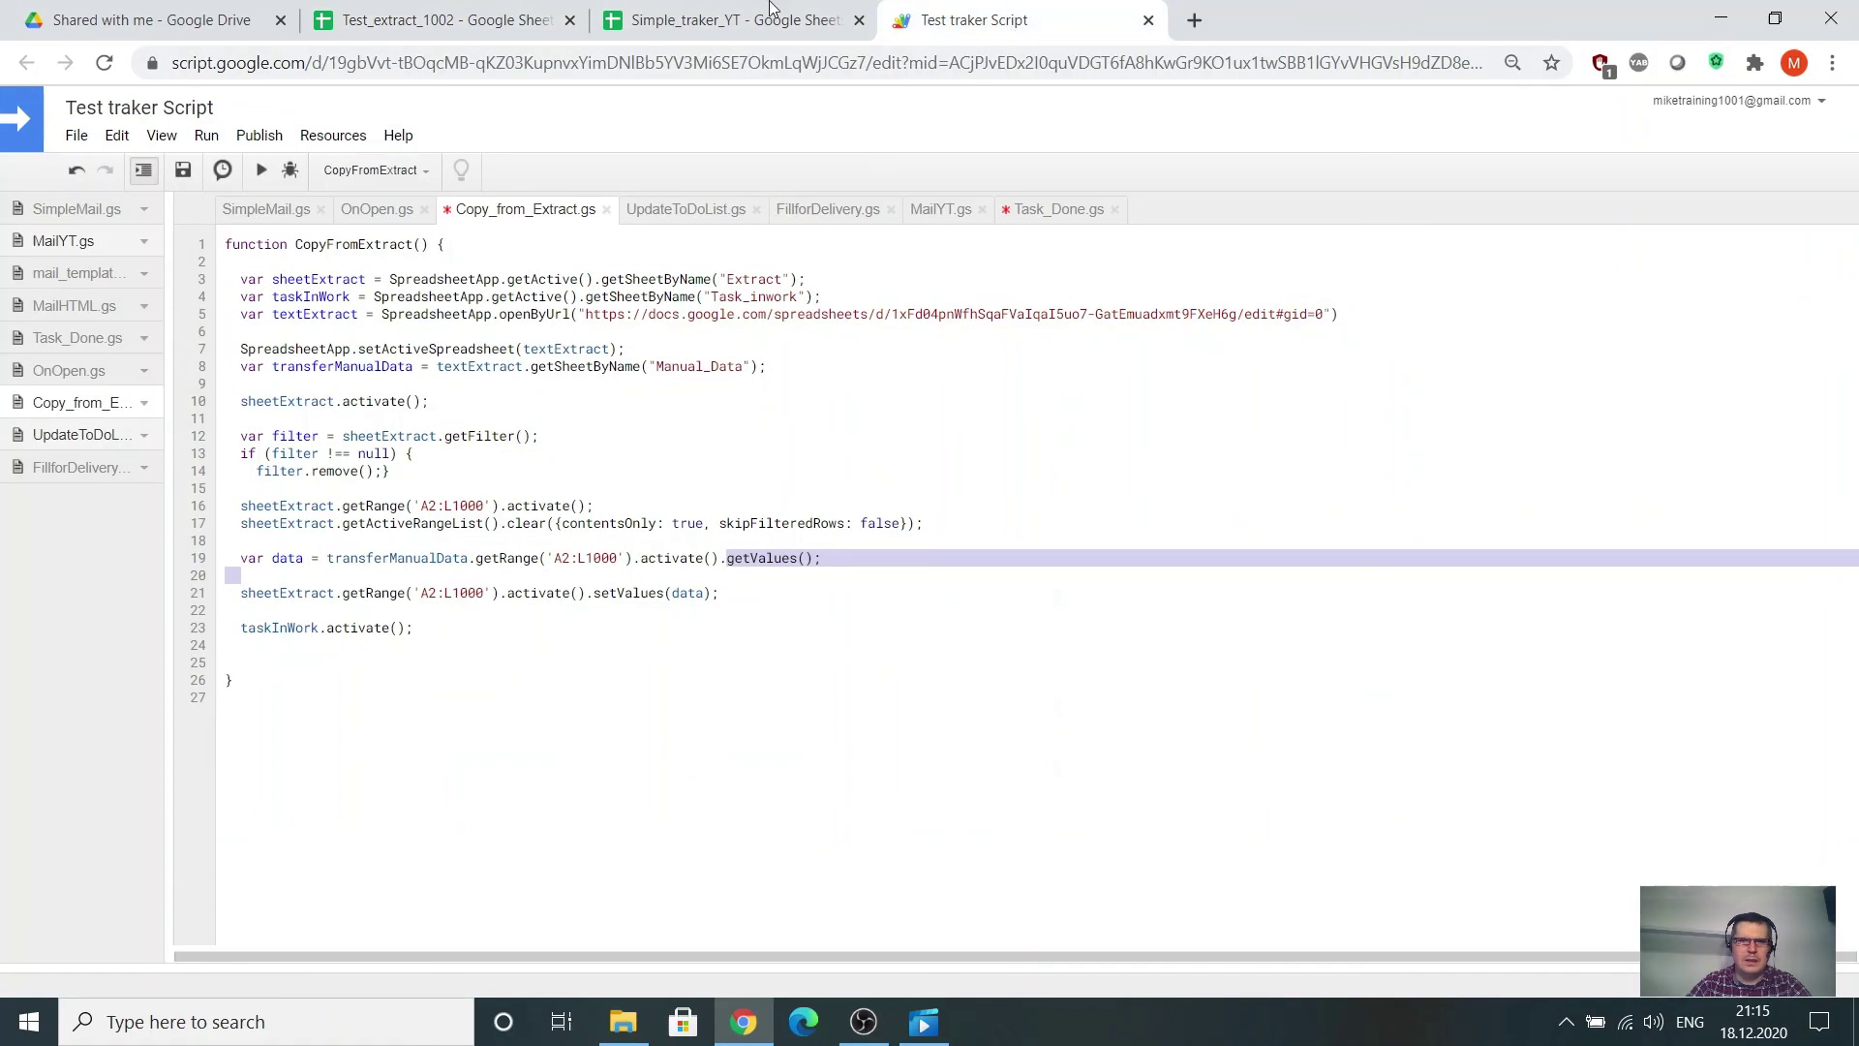
left_click(732, 19)
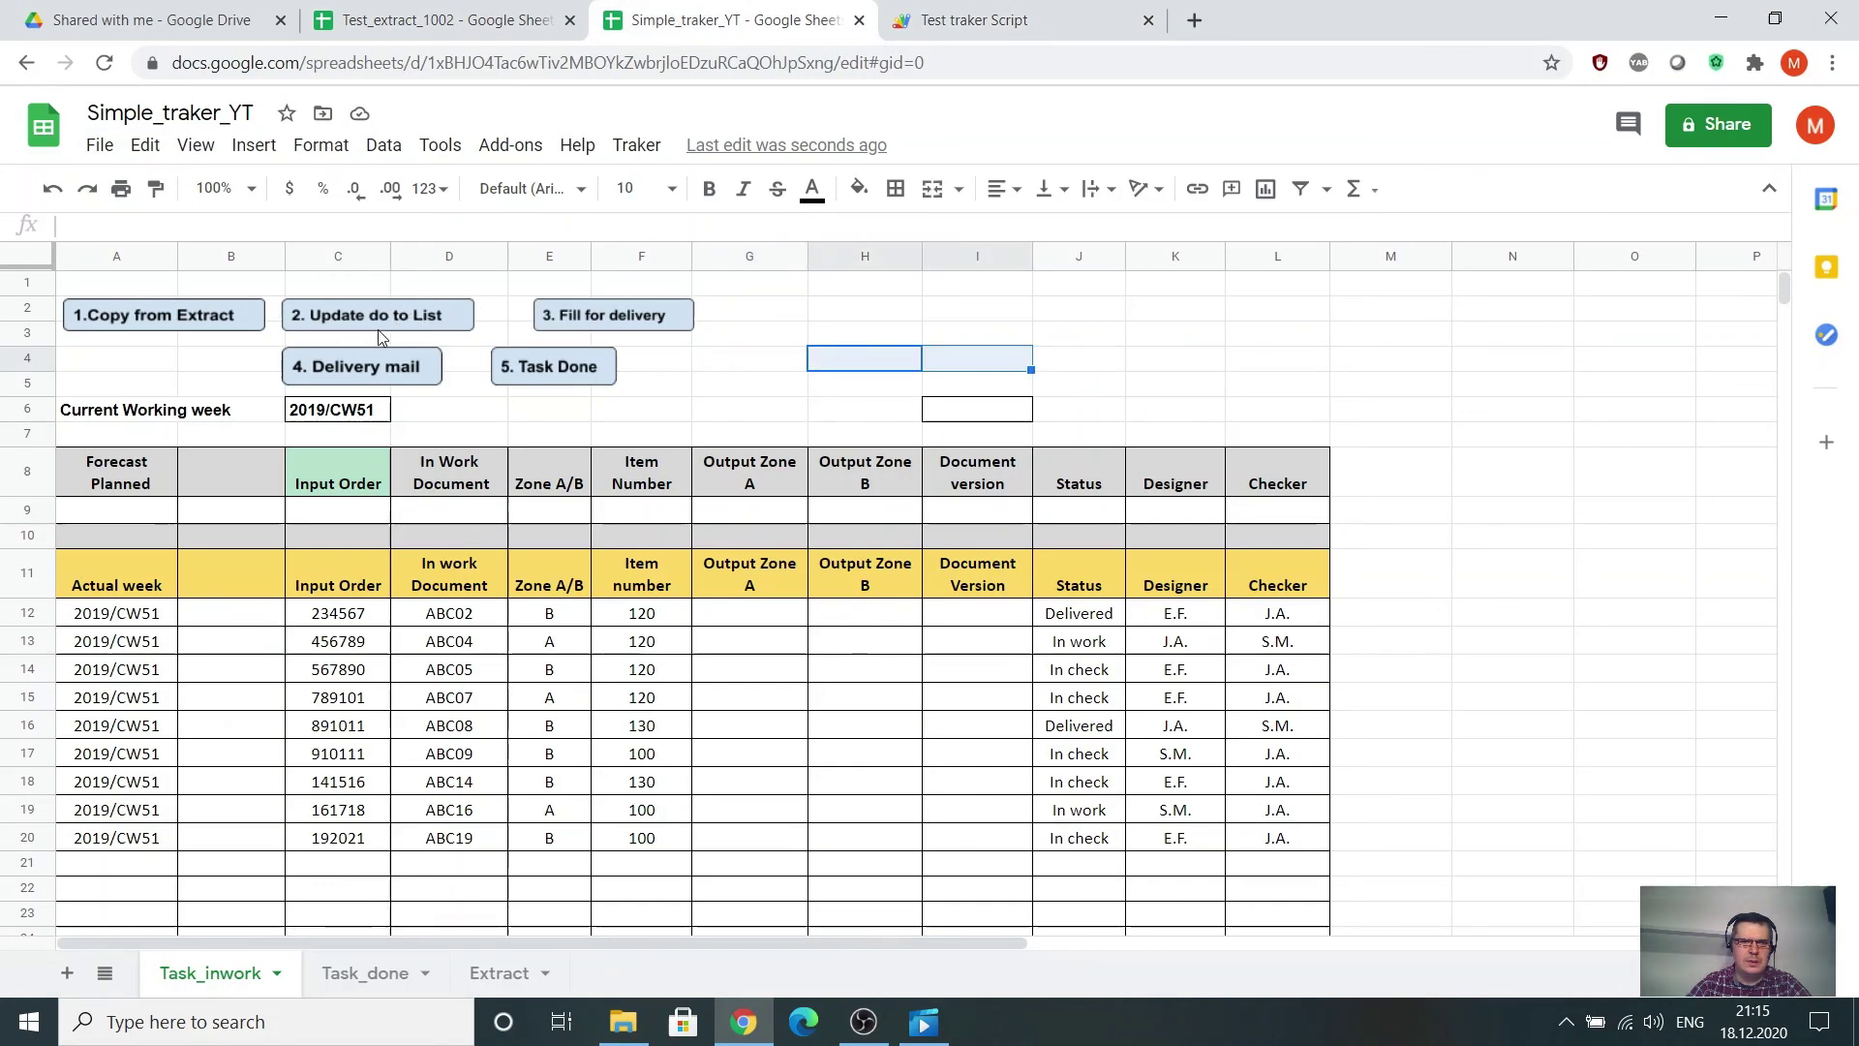
left_click(156, 317)
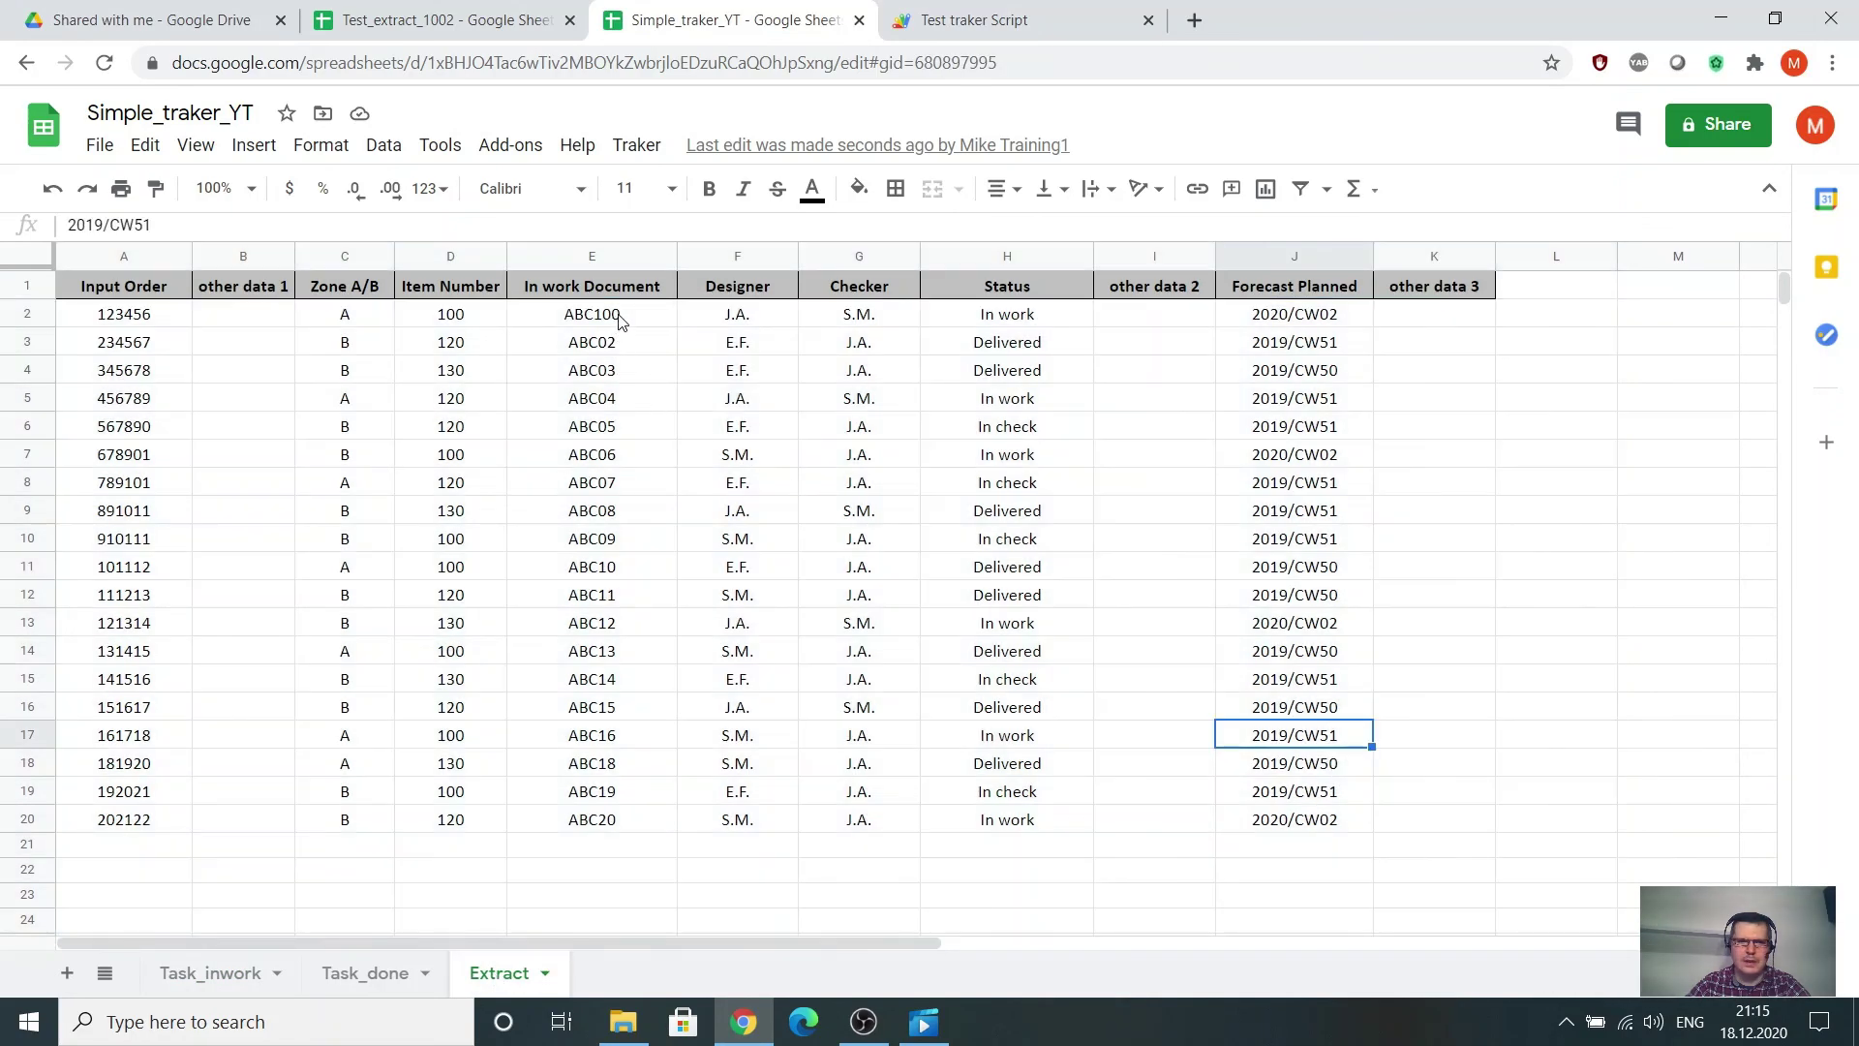
left_click(621, 322)
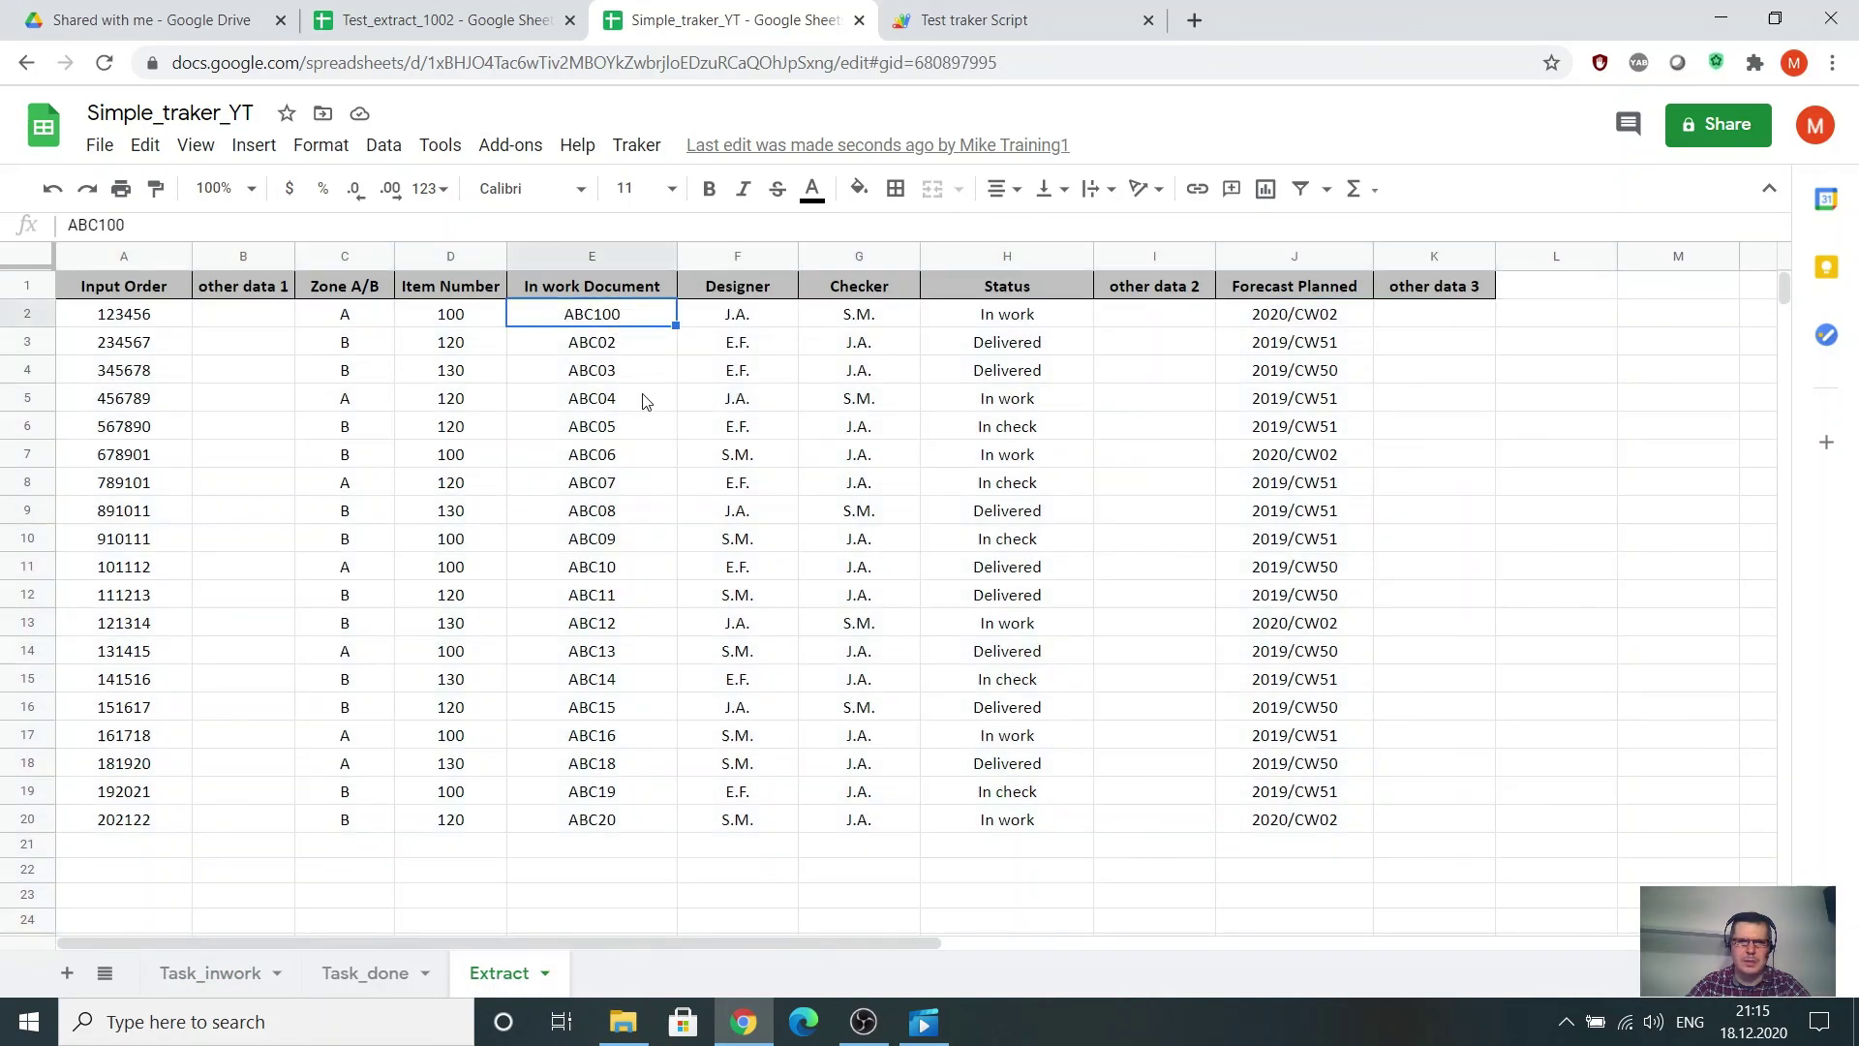
left_click(1484, 647)
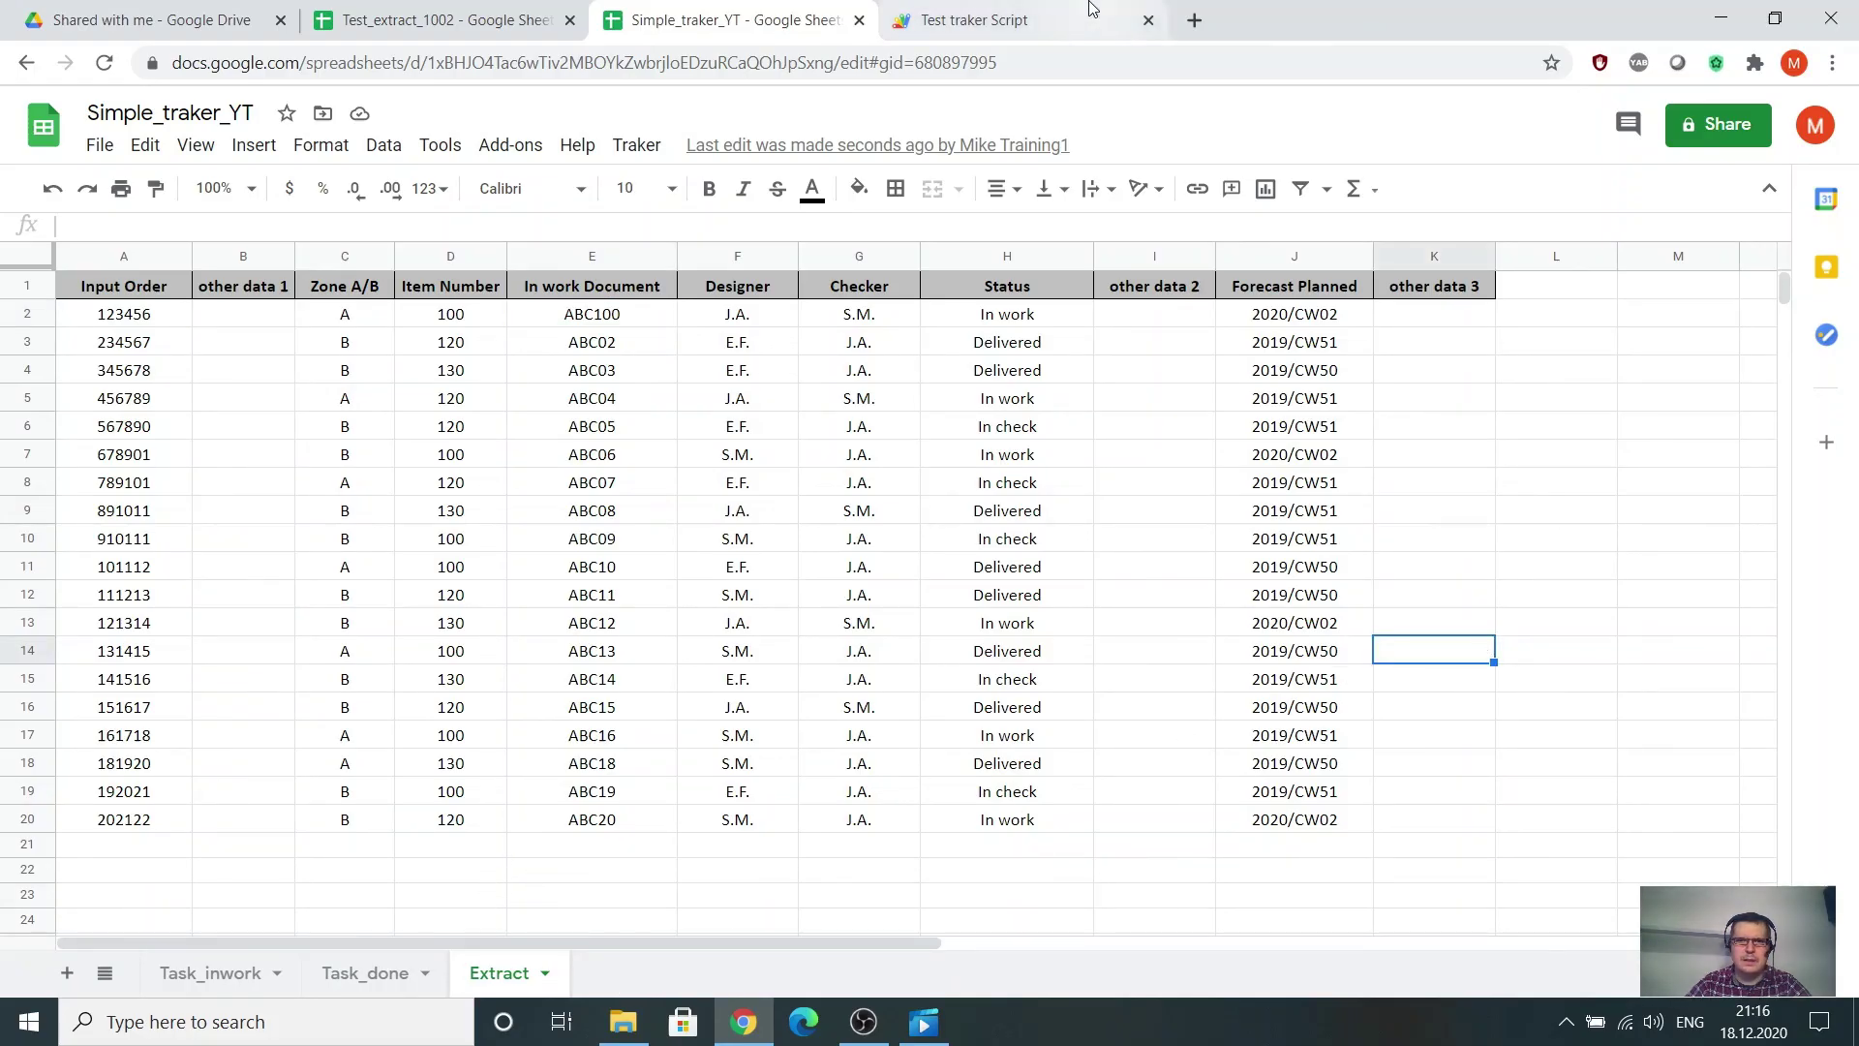
left_click(184, 985)
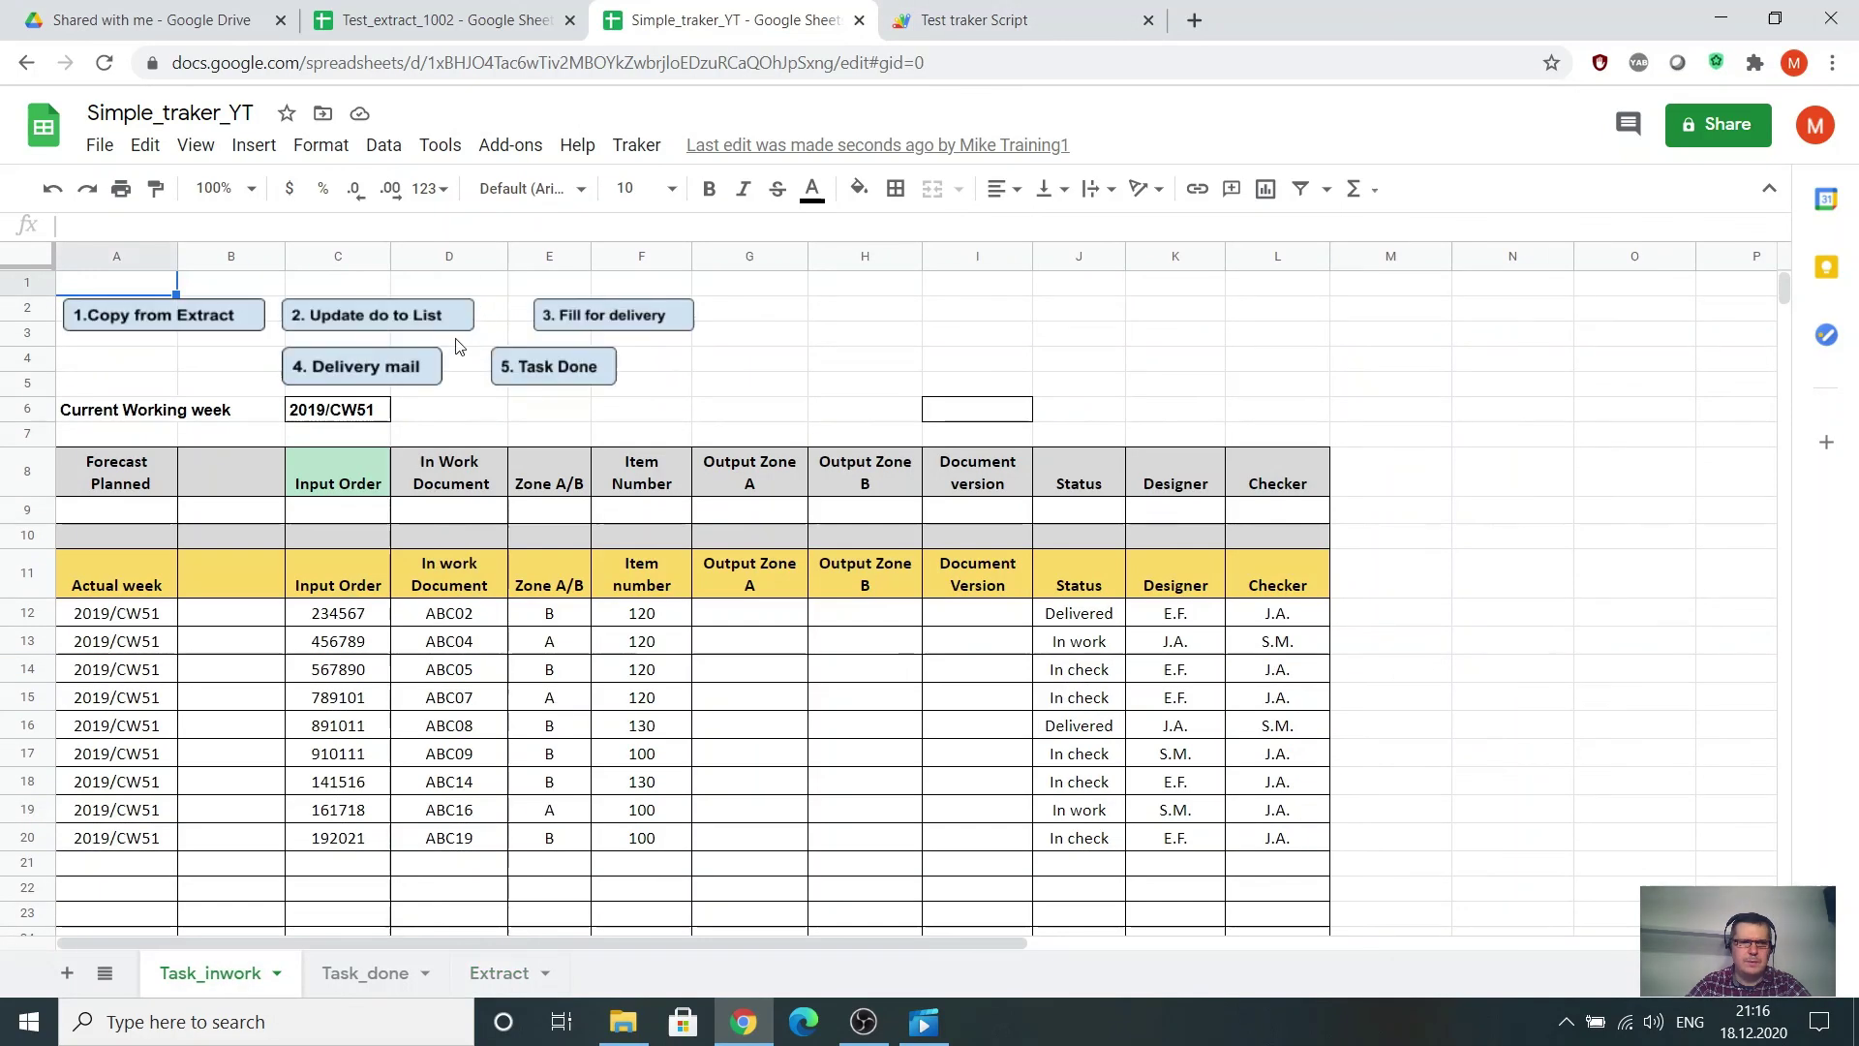